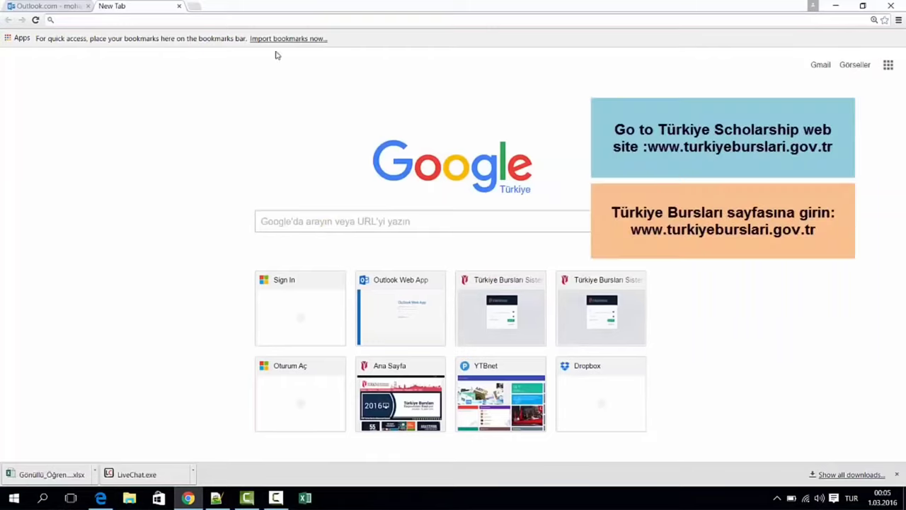
- Go to turkiyeburslari.gov.tr from the Chrome address bar
click(290, 19)
text(turkiyeburslari.gov.tr)
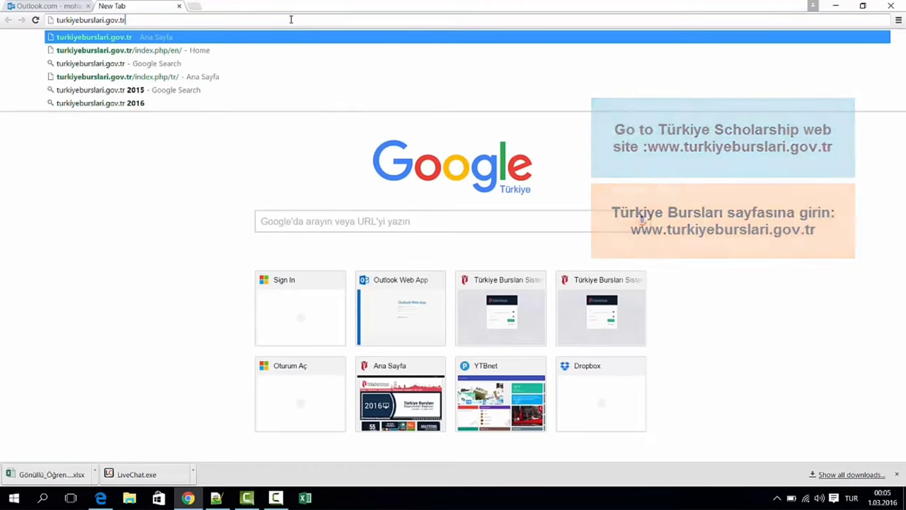
key(Return)
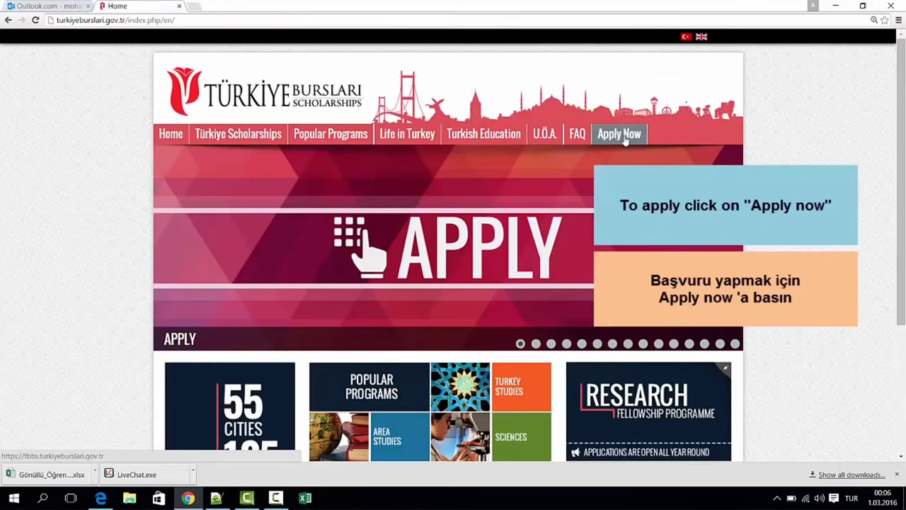
- Go from Apply Now to Register, acknowledge the attention notes, and begin typing the first name
click(623, 139)
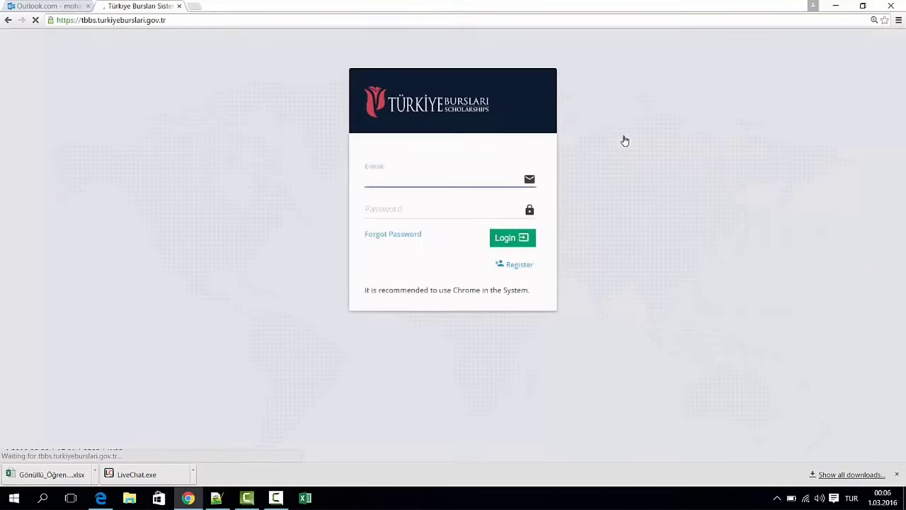
click(519, 265)
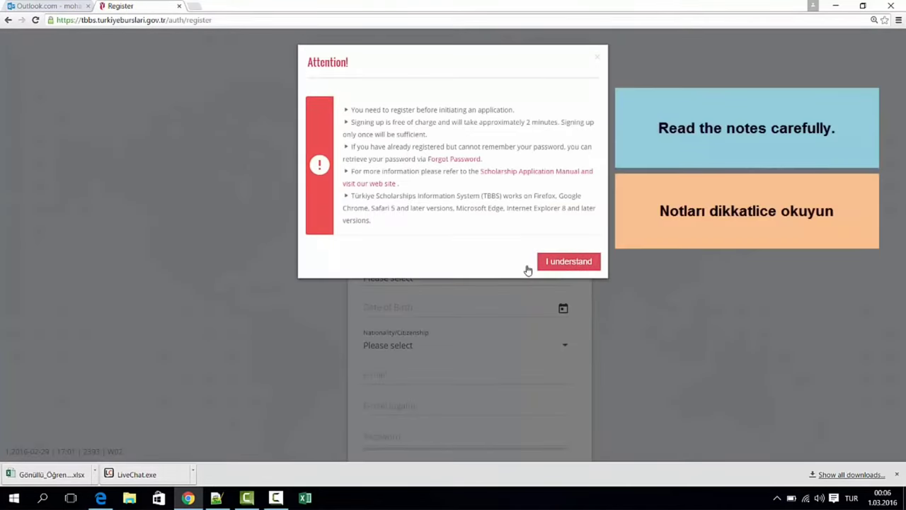
drag(365, 118, 394, 217)
click(399, 248)
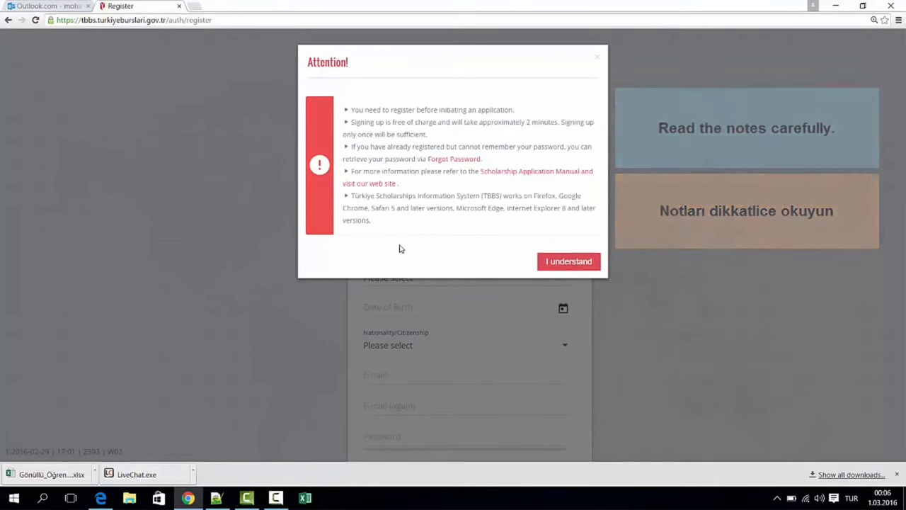
click(560, 263)
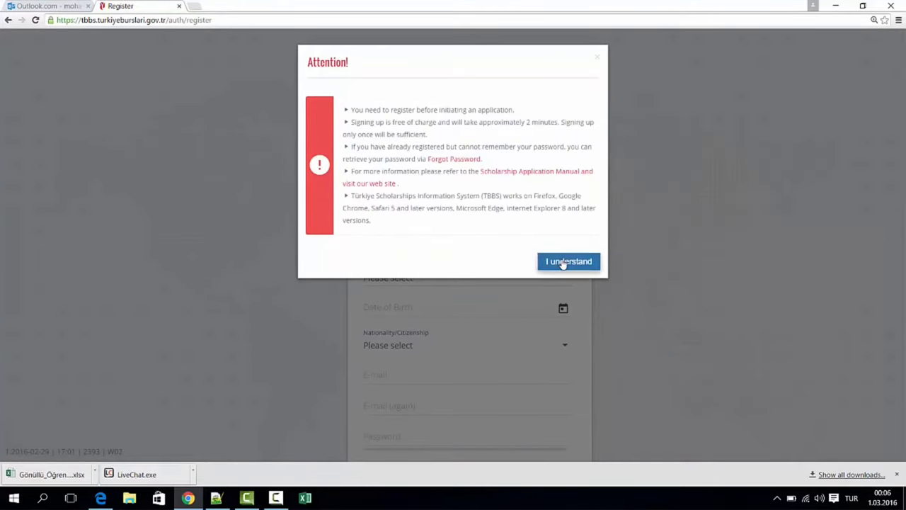
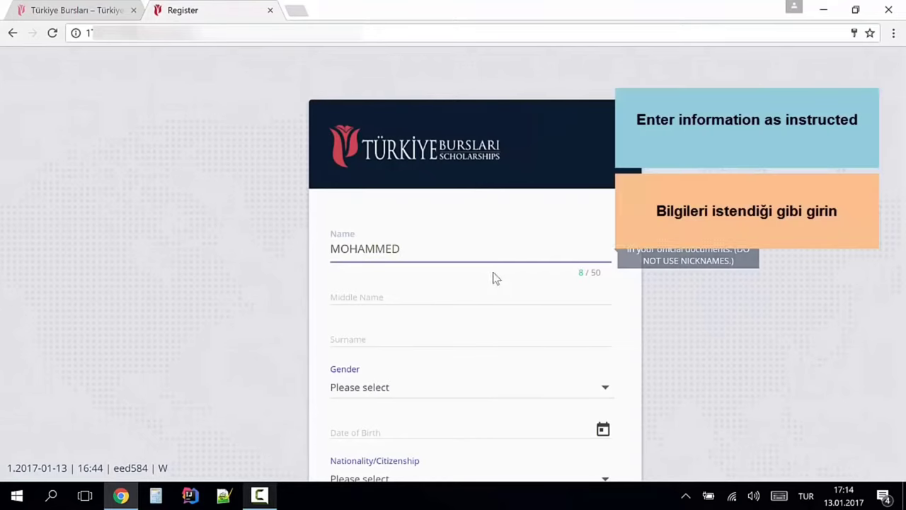
- Enter the applicant's middle name and set the nationality to Iraq
click(481, 280)
text(AHME)
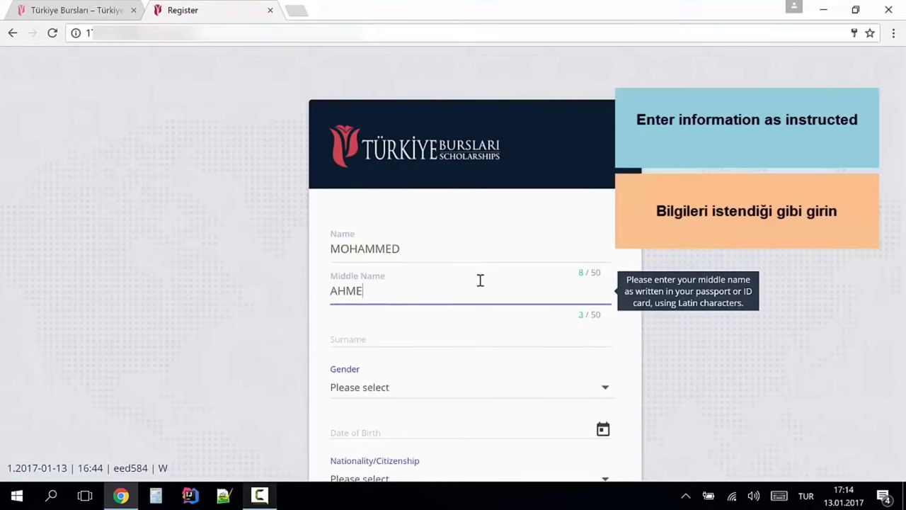
text(D)
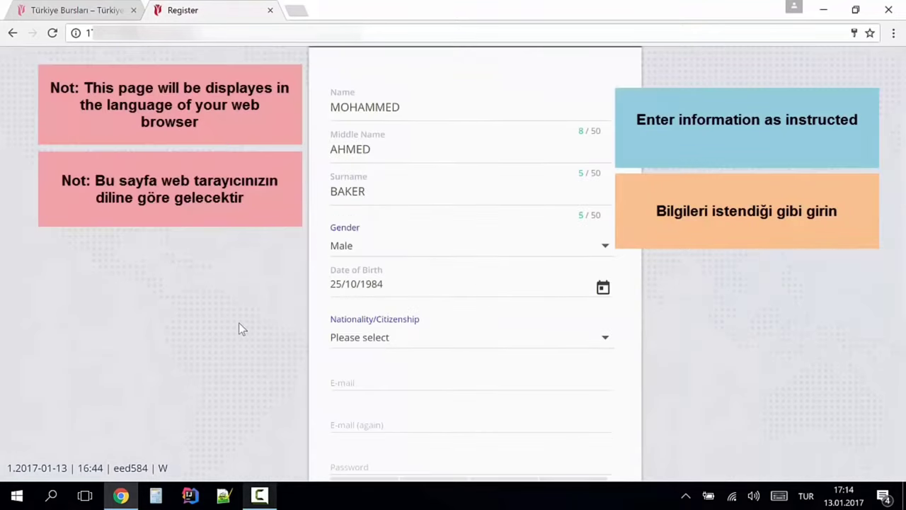
scroll(238, 328, down, 2)
click(354, 196)
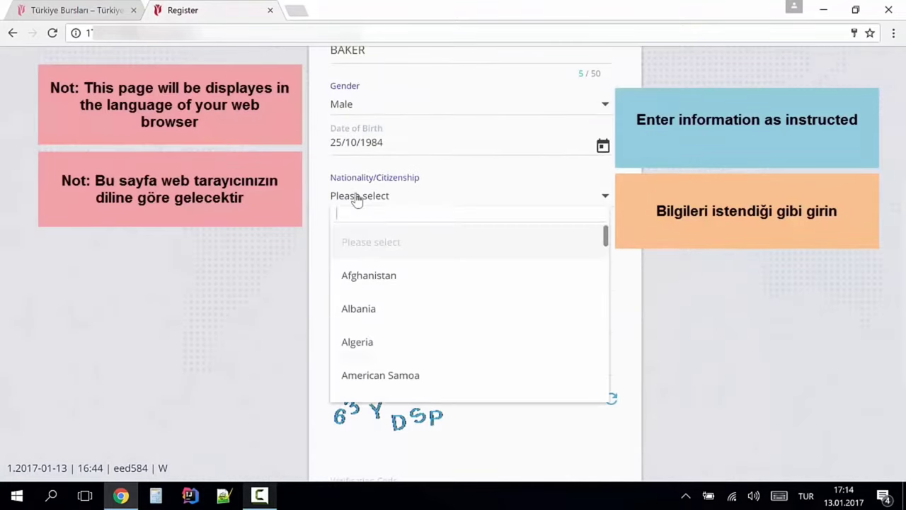
text(ir)
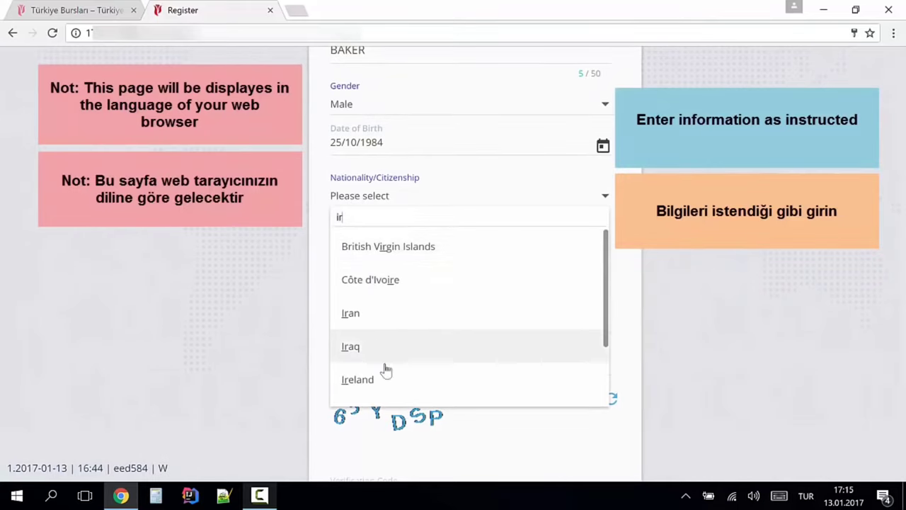
click(384, 351)
- Enter and confirm the applicant's e-mail address, then submit the registration form
click(375, 244)
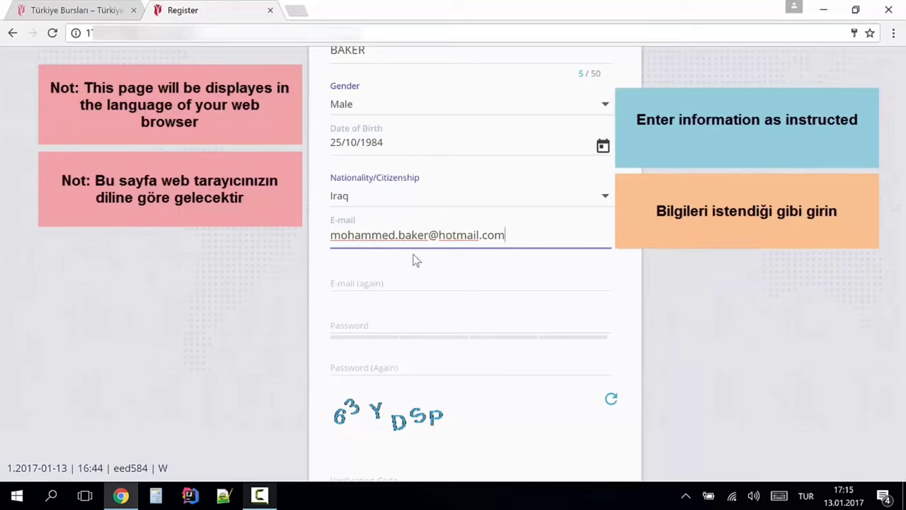
click(408, 282)
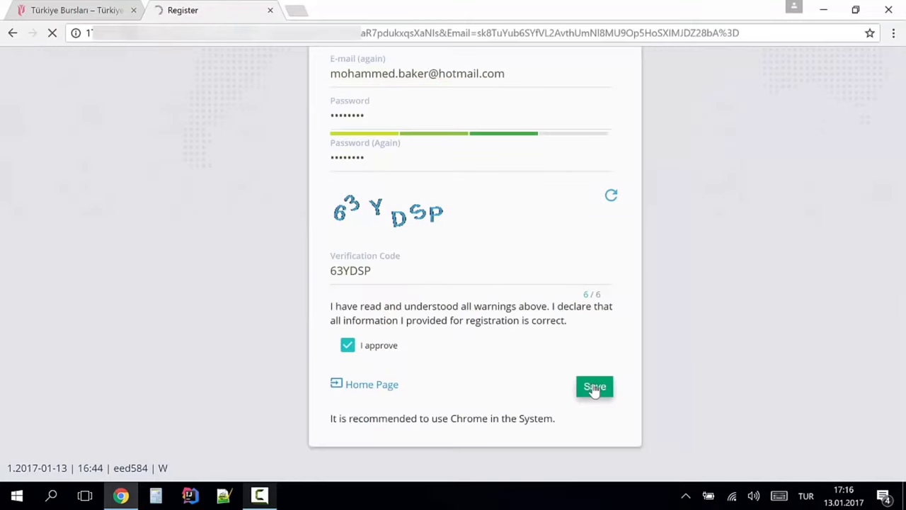
click(593, 388)
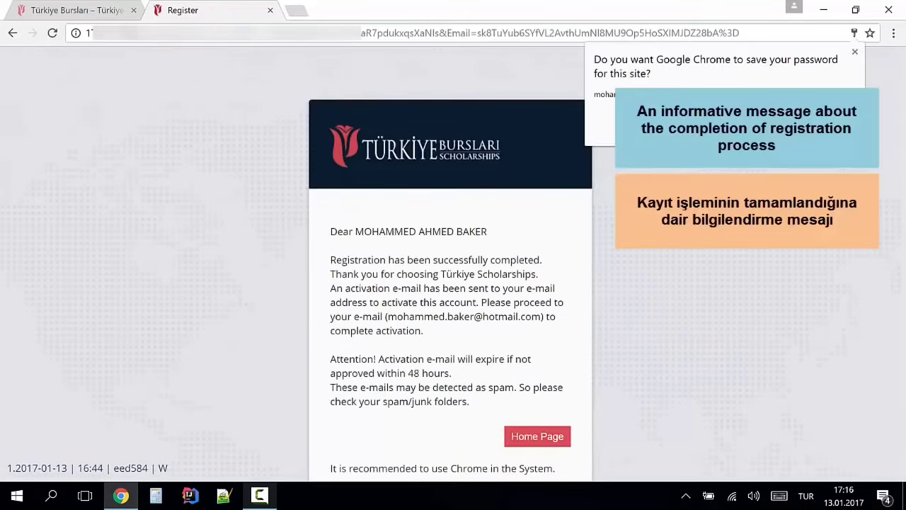
- Review the registration success message and the e-mail address the activation was sent to
scroll(319, 245, down, 1)
drag(332, 186, 492, 242)
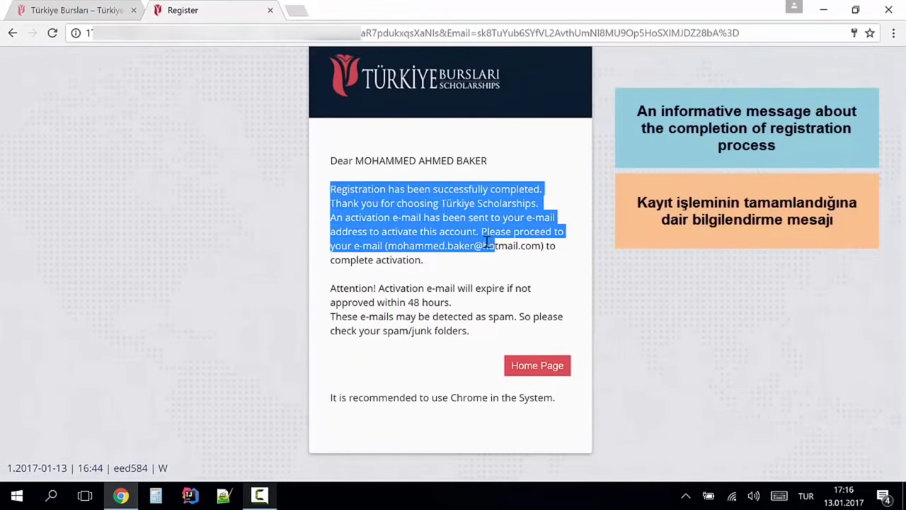
click(512, 245)
drag(387, 246, 630, 255)
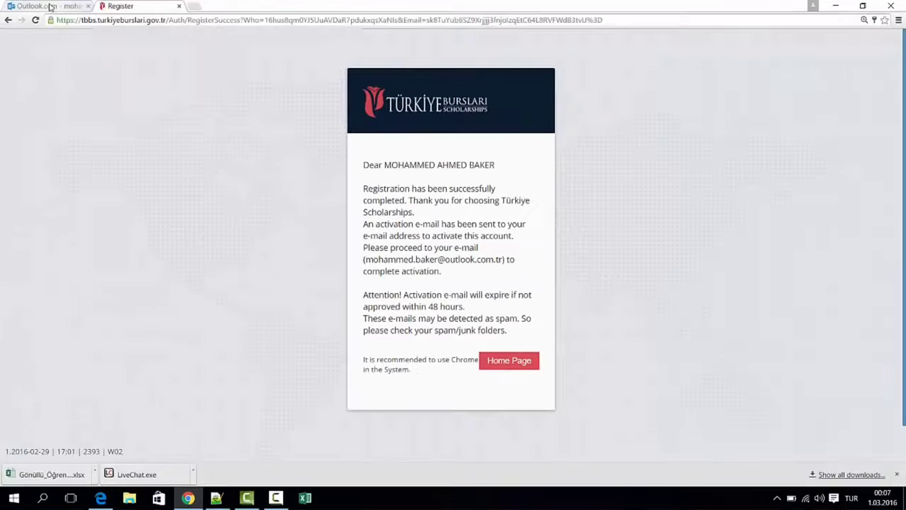
- In Outlook, refresh the inbox, open the Aktivasyon Bilgisi e-mail and follow its activation link
click(51, 7)
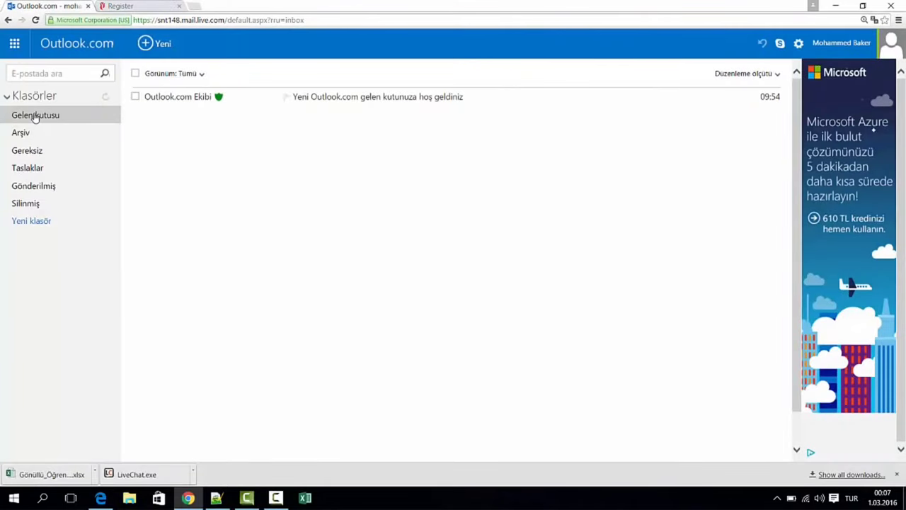
click(37, 20)
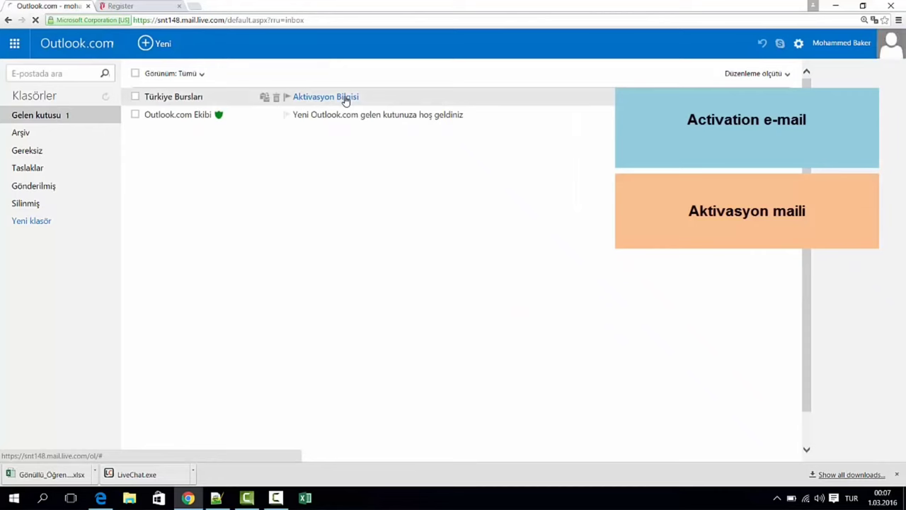
click(347, 100)
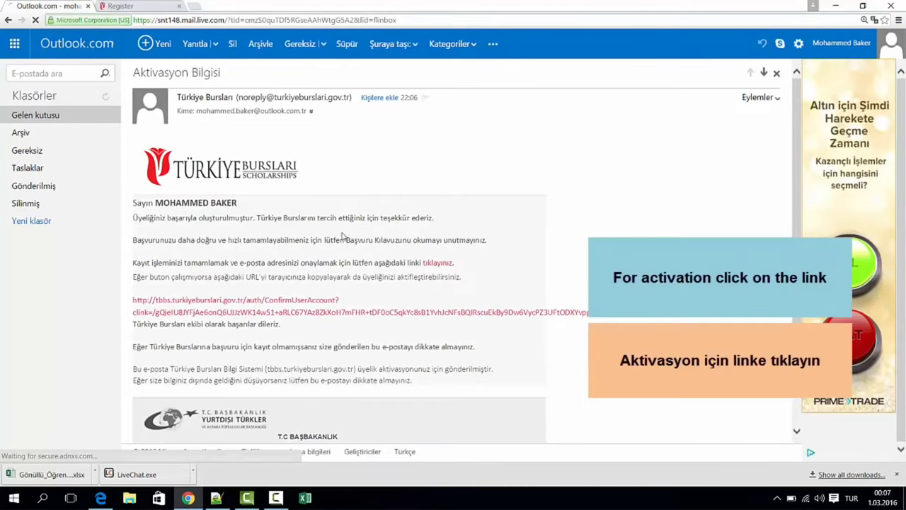
scroll(340, 230, down, 1)
drag(133, 170, 284, 209)
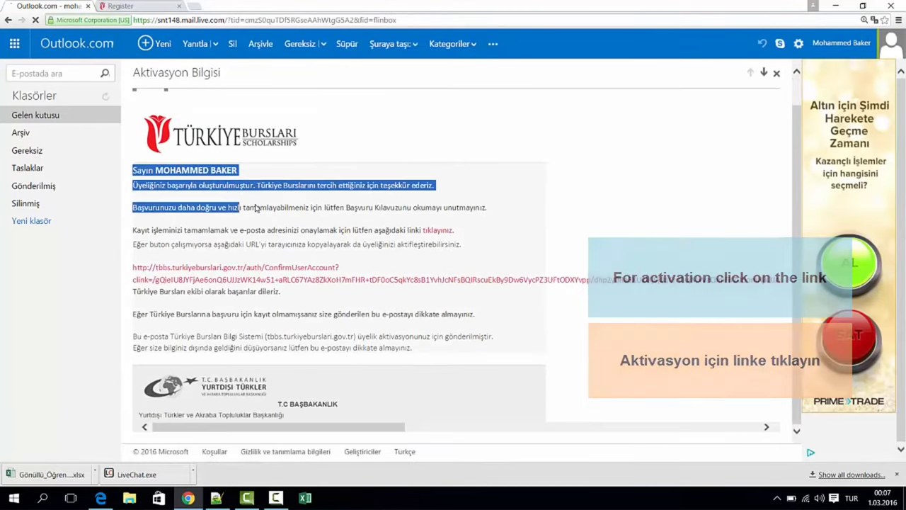
click(305, 210)
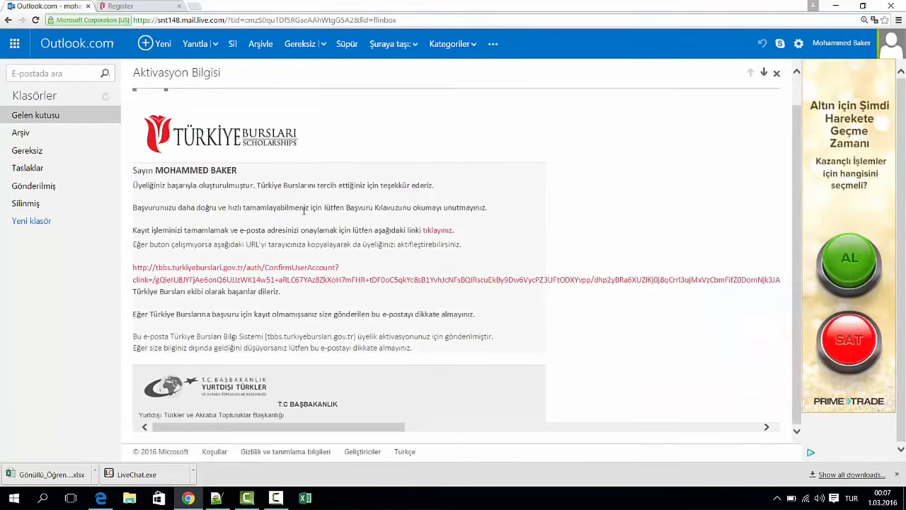
click(438, 231)
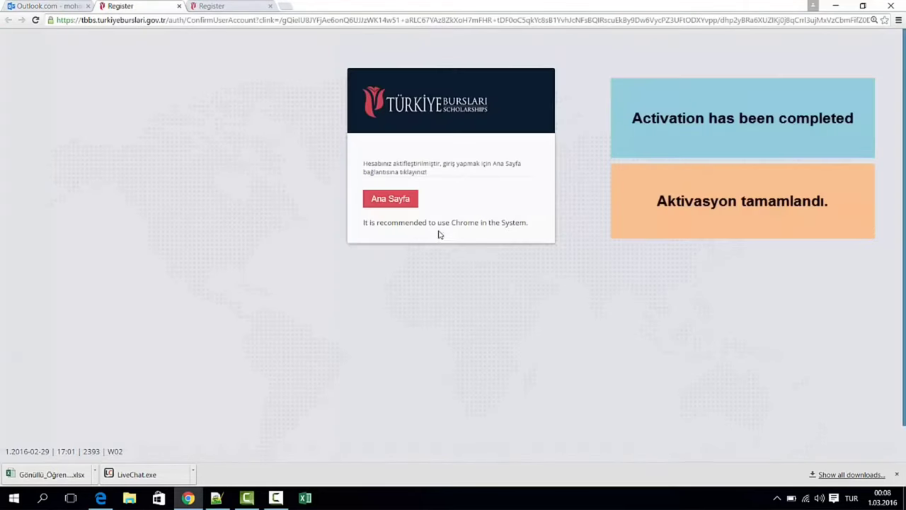
- Enter the Ana Sayfa student portal and step through the welcome tour's status-marker explanations
click(425, 172)
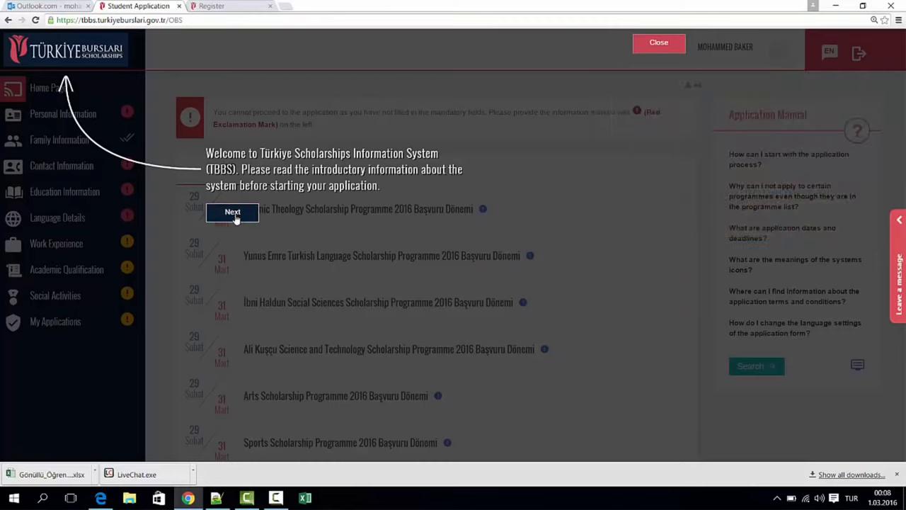
click(234, 214)
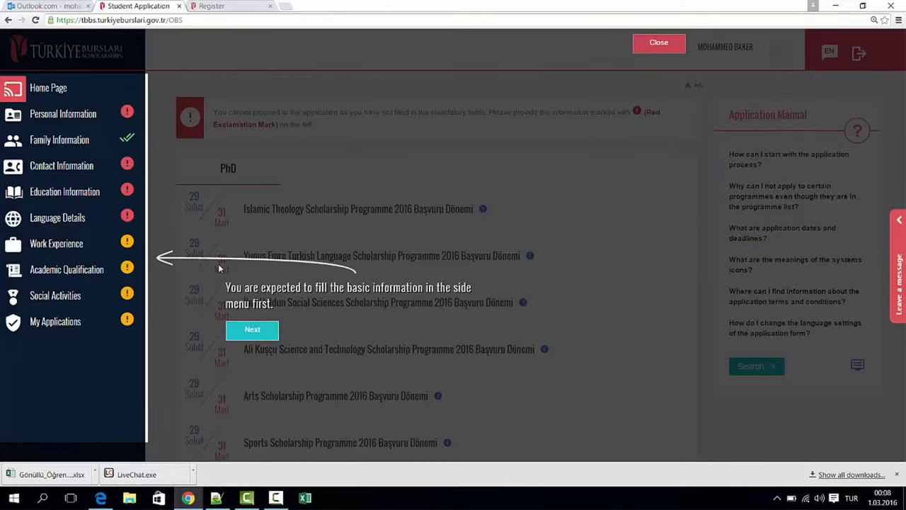
click(242, 338)
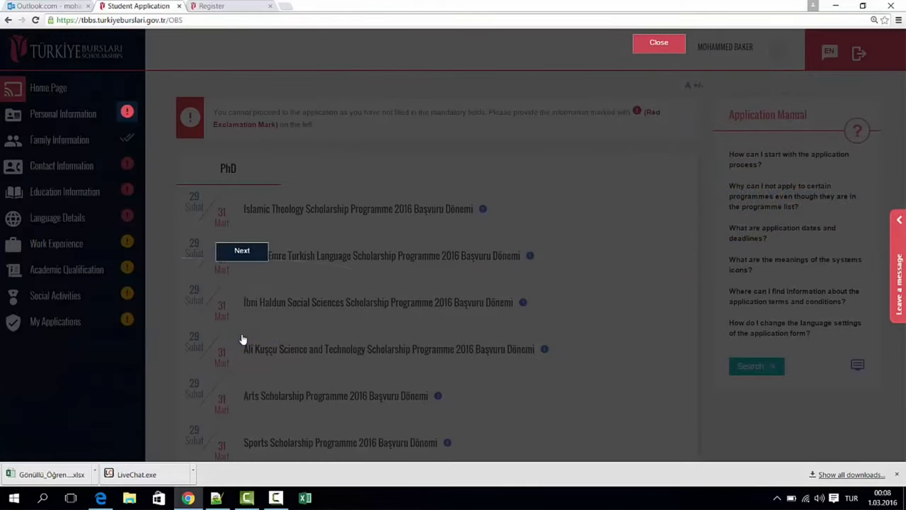
click(252, 258)
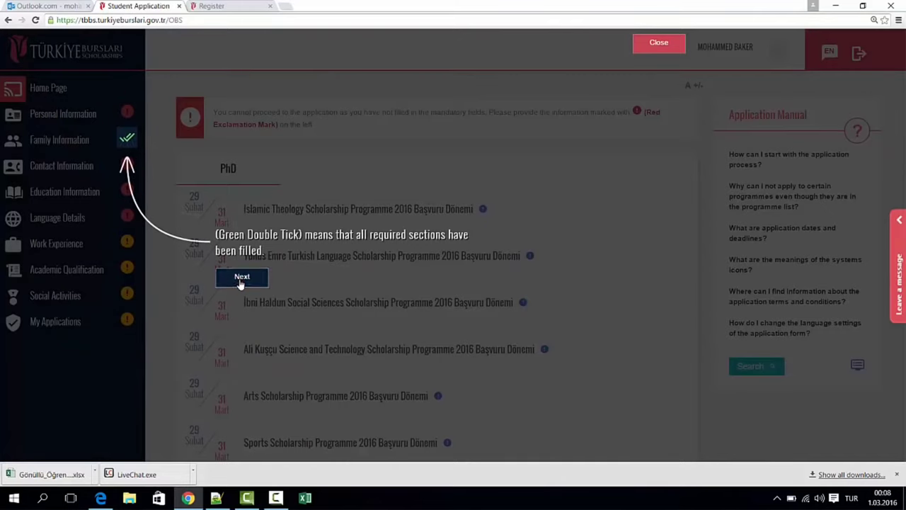
click(241, 277)
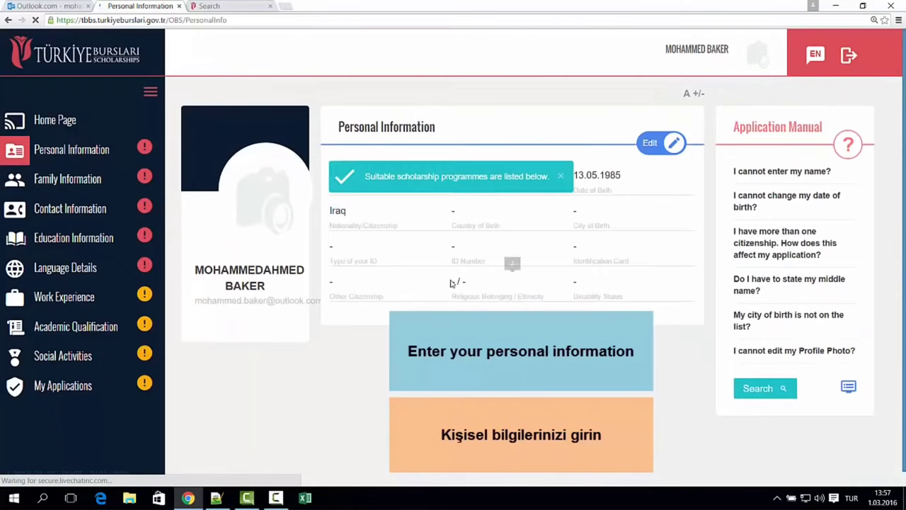
- Set avatar.png as the profile photo, cropped to frame the face
click(650, 142)
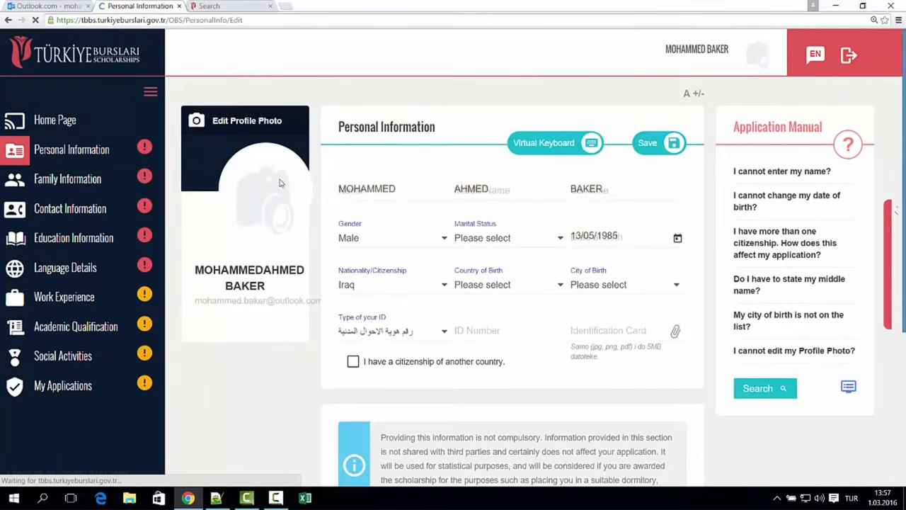
click(233, 120)
click(275, 124)
click(216, 105)
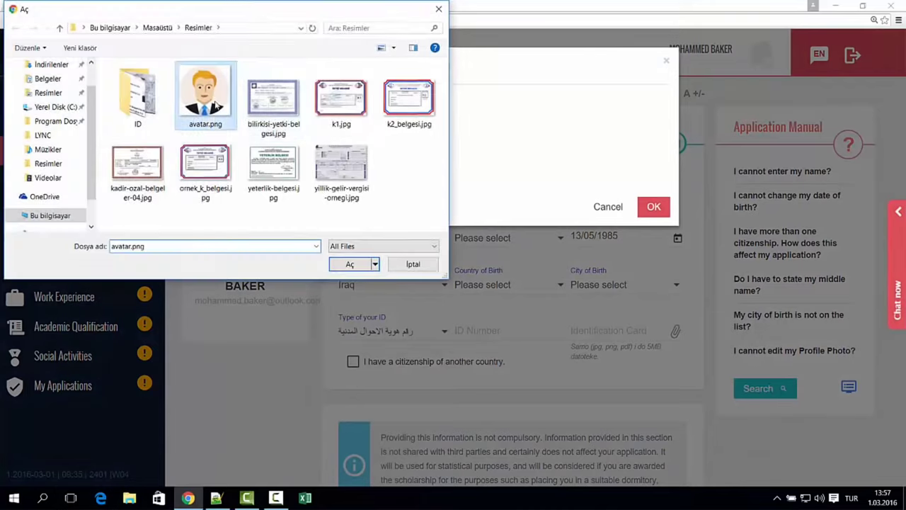
double_click(216, 105)
drag(397, 326, 398, 319)
click(653, 405)
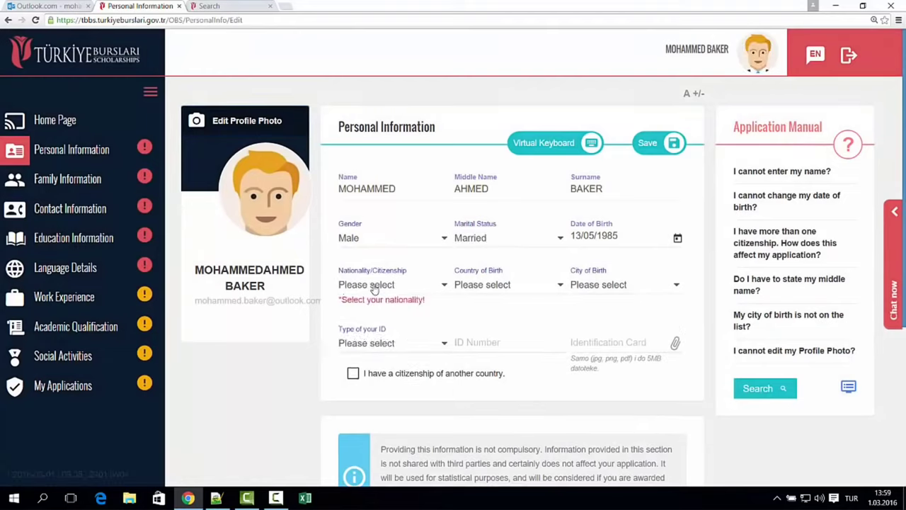
- Set nationality and country of birth to Iraq, with Kirkuk as city of birth
click(372, 286)
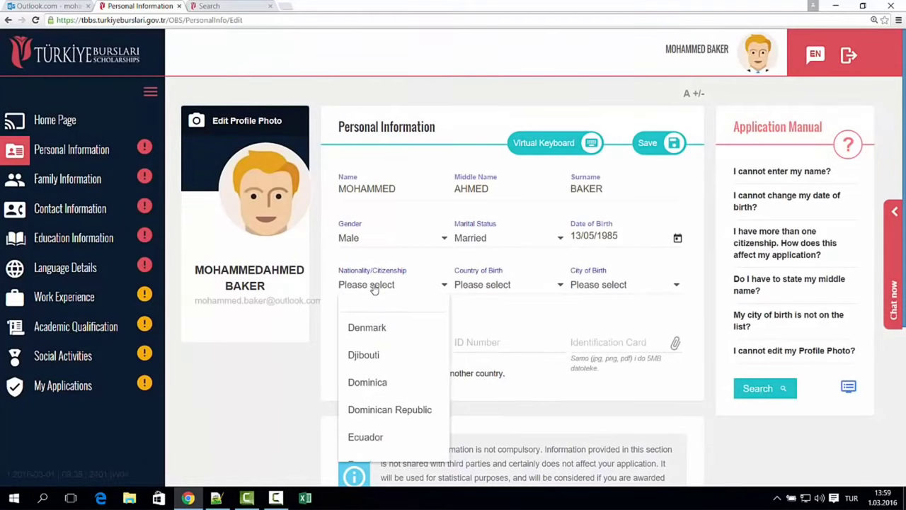
text(ira)
key(Down)
key(Return)
click(473, 285)
text(ir)
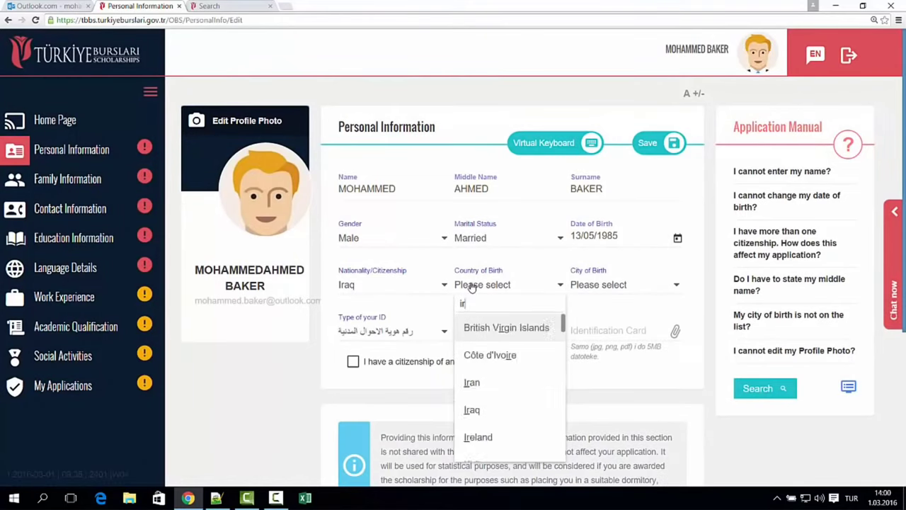
text(a)
click(476, 355)
click(611, 288)
text(ki)
click(617, 331)
- Enter the ID number, attach the ID card scan, and leave other citizenship unselected
click(498, 328)
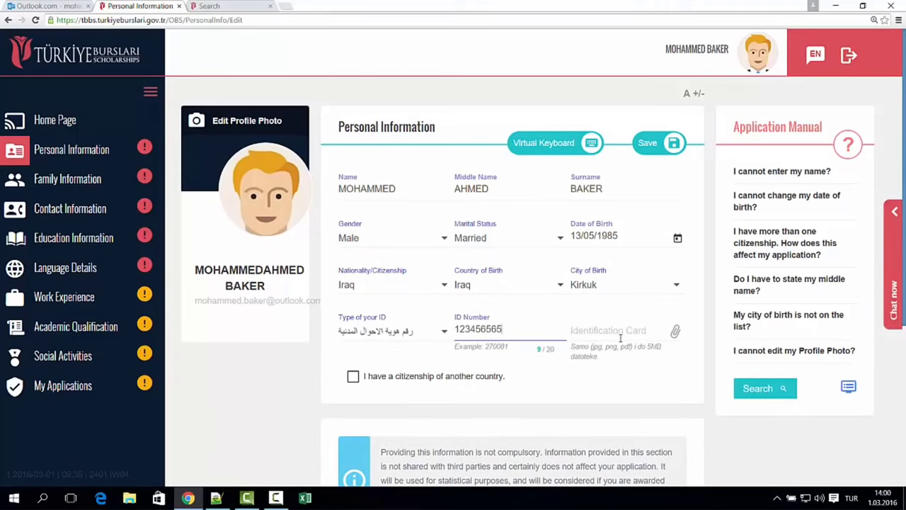
click(620, 338)
double_click(135, 97)
double_click(202, 91)
scroll(594, 359, down, 1)
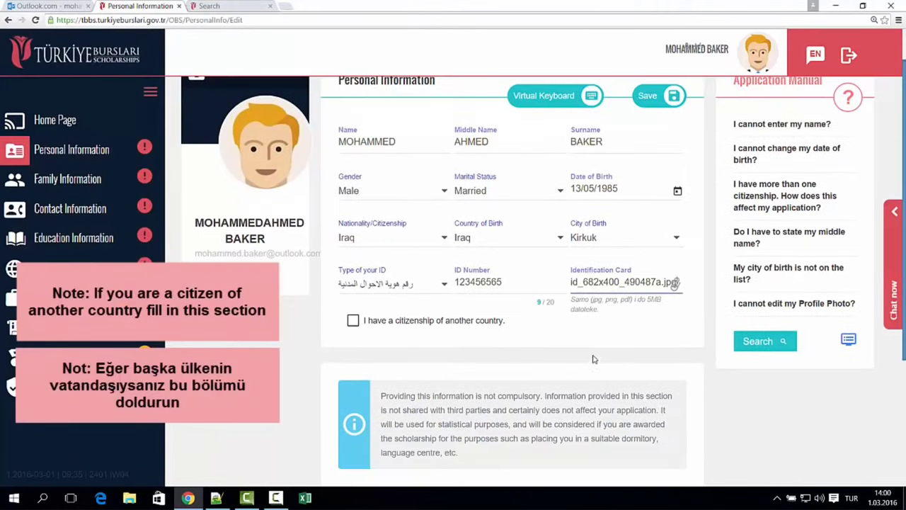
scroll(593, 359, down, 1)
click(406, 277)
click(403, 309)
click(397, 279)
click(396, 277)
- Set religious belonging to Islam and save the personal information
scroll(553, 298, down, 2)
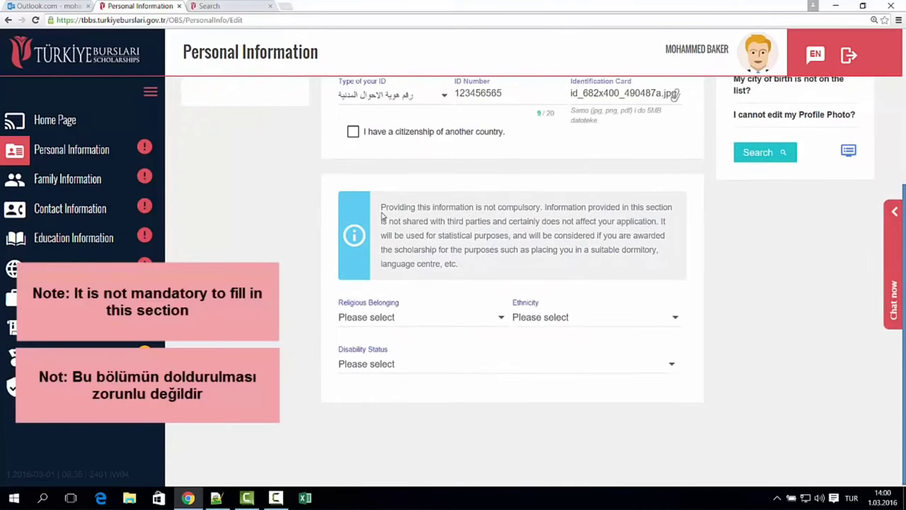
drag(384, 216, 503, 264)
click(418, 318)
text(isla)
click(368, 362)
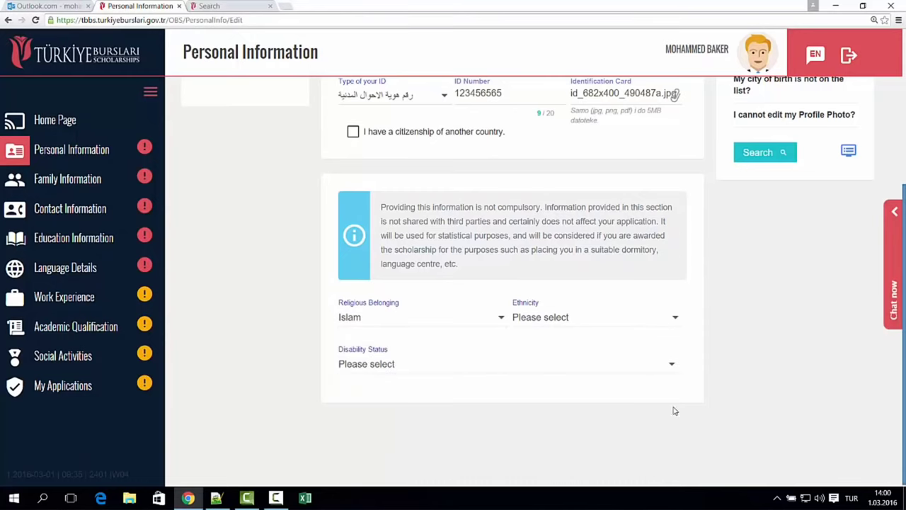
scroll(743, 364, up, 3)
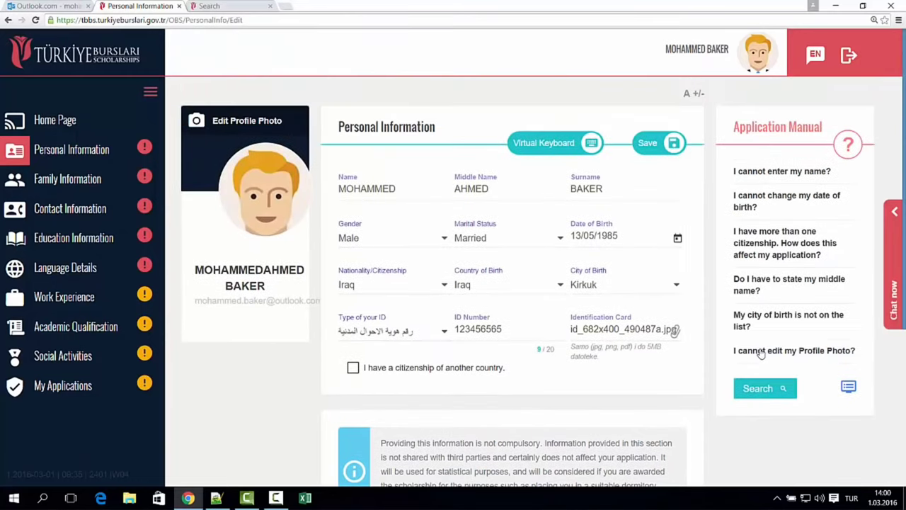
click(648, 143)
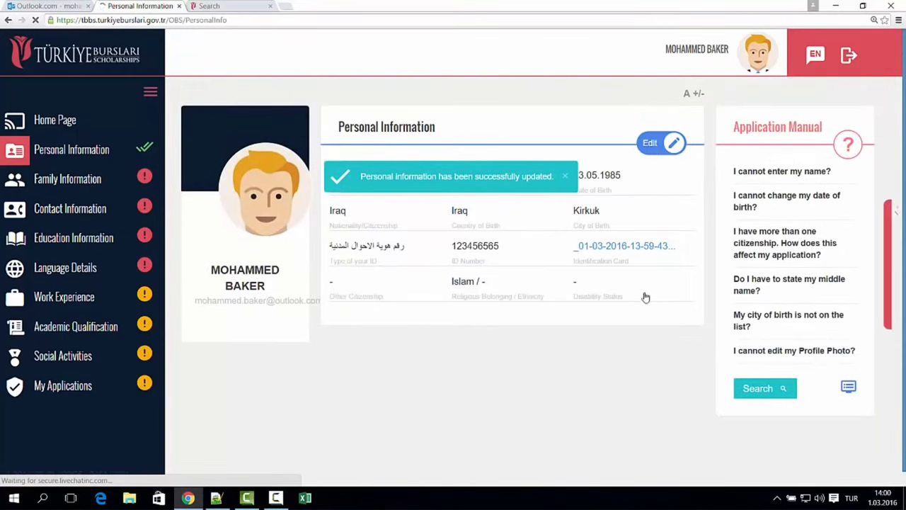
- Mark both parents as alive, note that the mother works, and save the family information
click(67, 179)
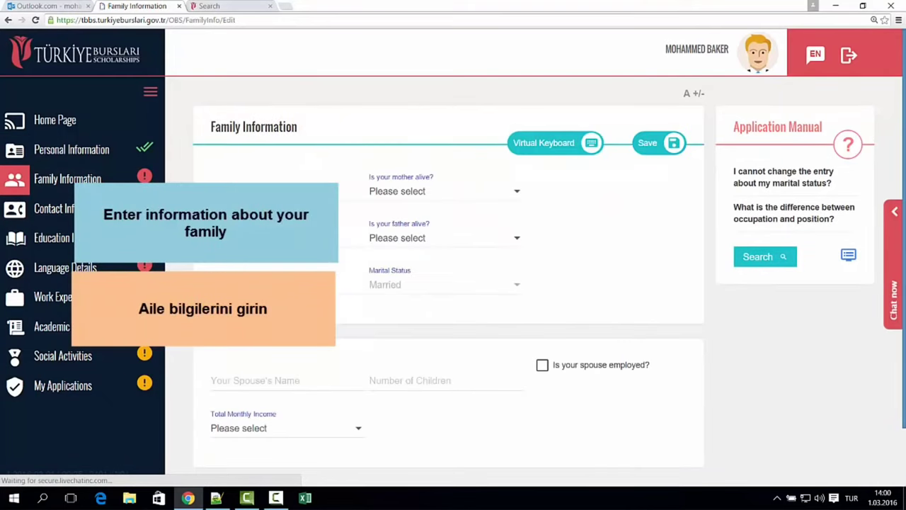
click(434, 195)
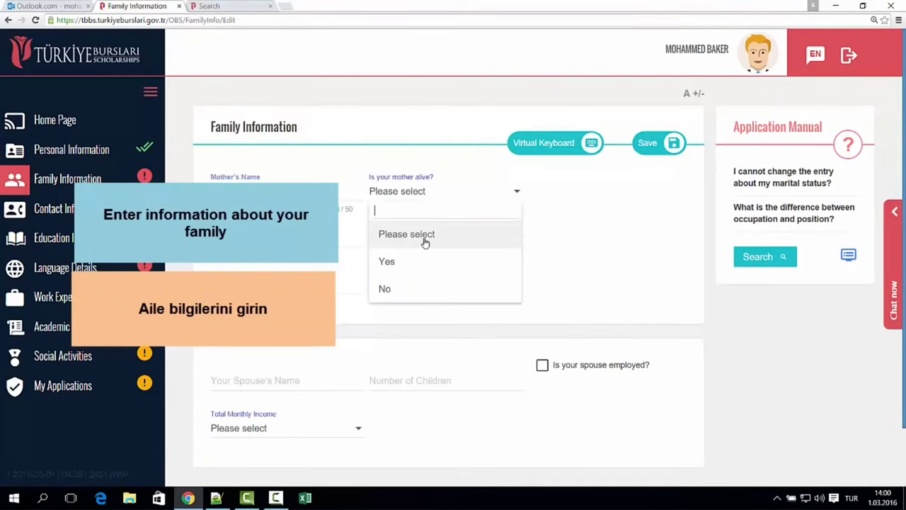
click(418, 259)
click(298, 239)
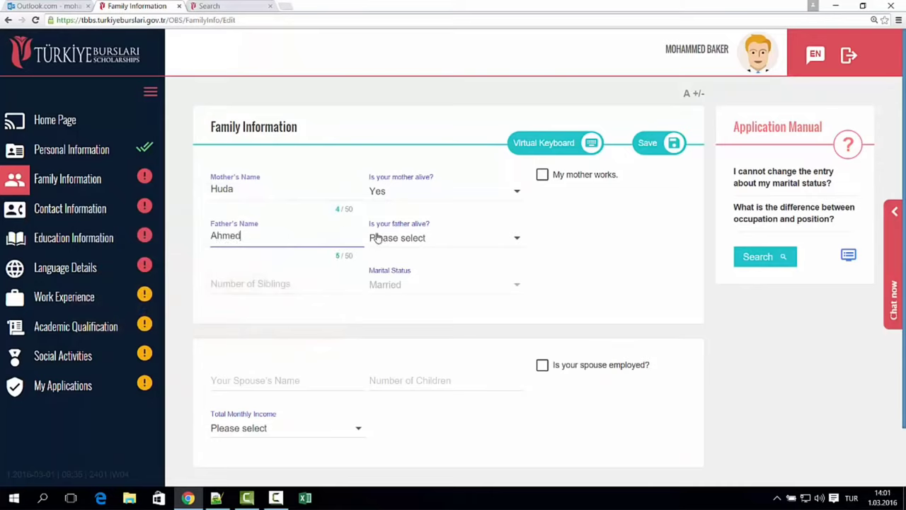
click(404, 238)
click(408, 310)
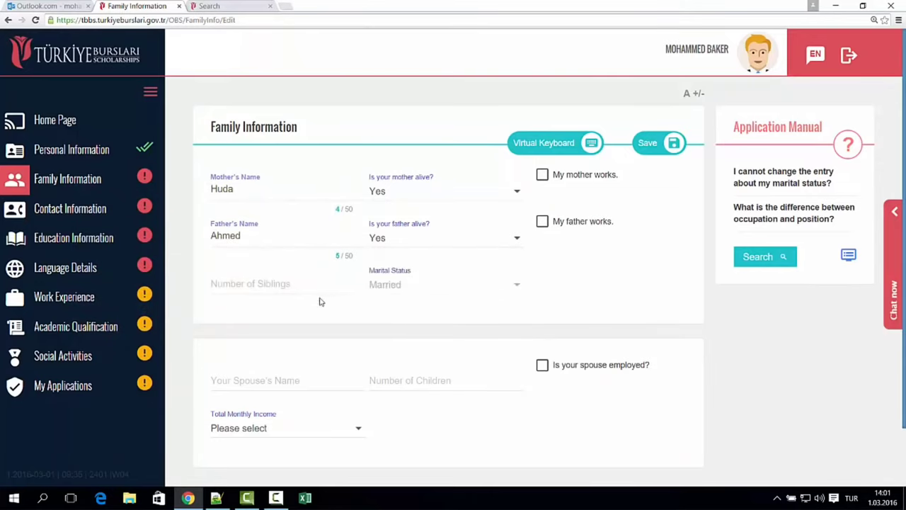
click(542, 174)
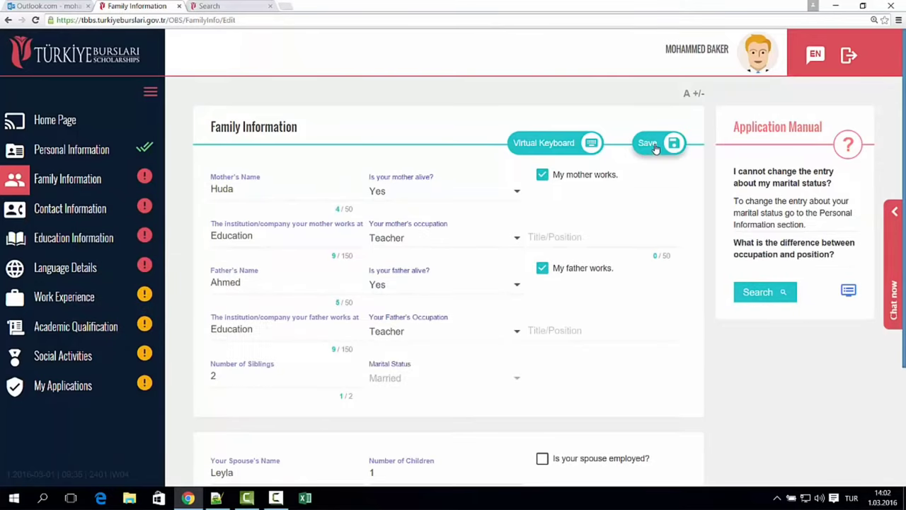
click(648, 143)
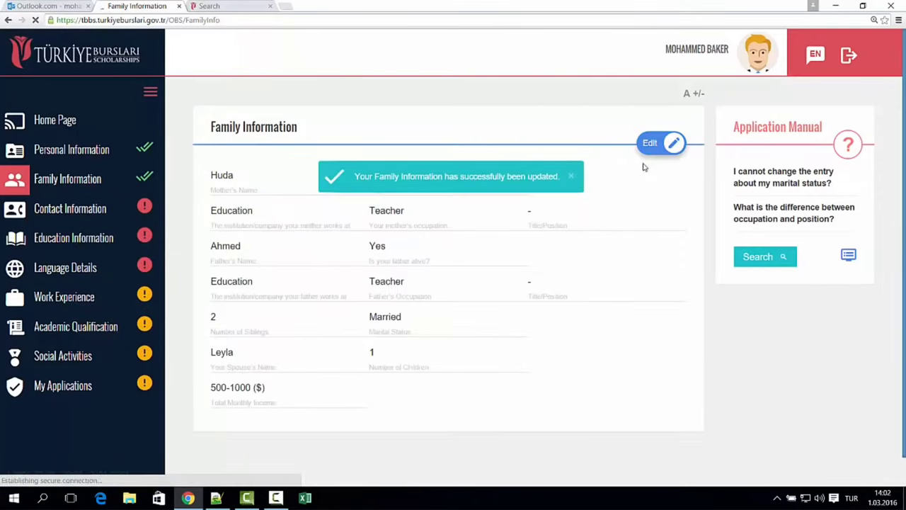
- On the Contact Information form, set the country to Iraq
click(94, 209)
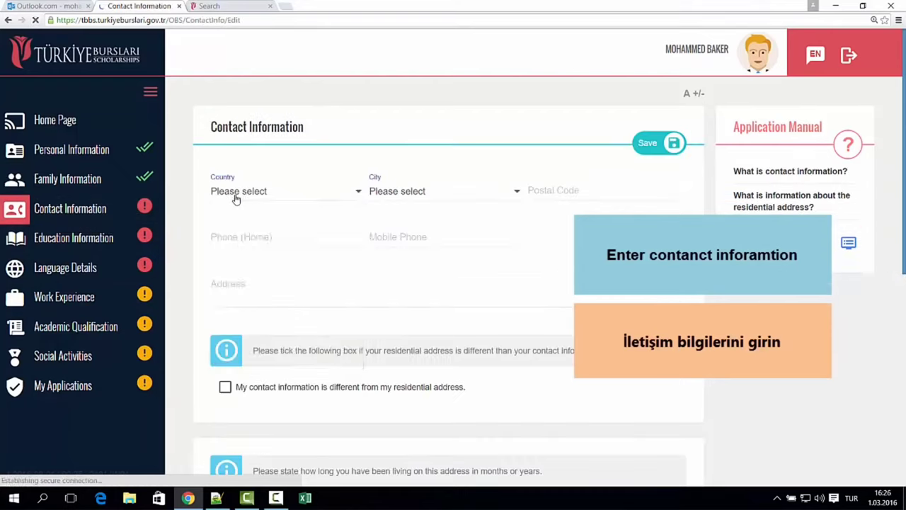
click(233, 196)
click(310, 267)
- Set the contact city to Kirkuk and fill in the postal code and phone numbers
click(423, 194)
text(ki)
click(487, 228)
click(550, 191)
click(279, 237)
text(00009090)
click(427, 236)
text(123343443)
click(282, 290)
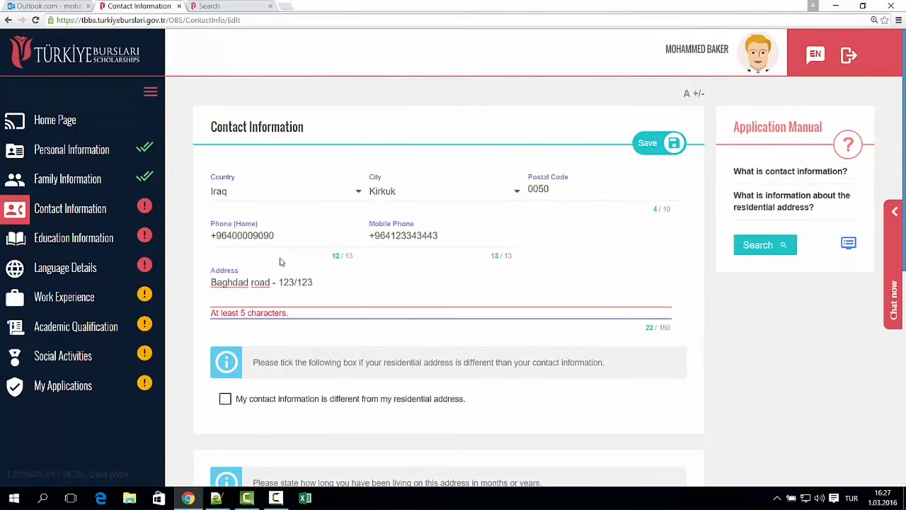
scroll(708, 344, down, 2)
click(390, 295)
click(390, 293)
scroll(292, 297, down, 2)
click(273, 290)
click(417, 282)
scroll(416, 284, down, 2)
click(318, 269)
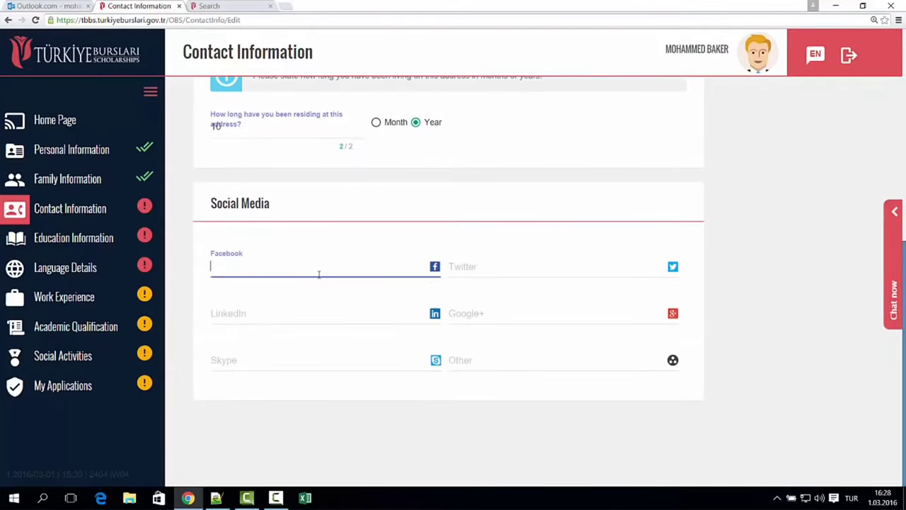
text(www.facebook.com/abc)
click(461, 266)
click(344, 317)
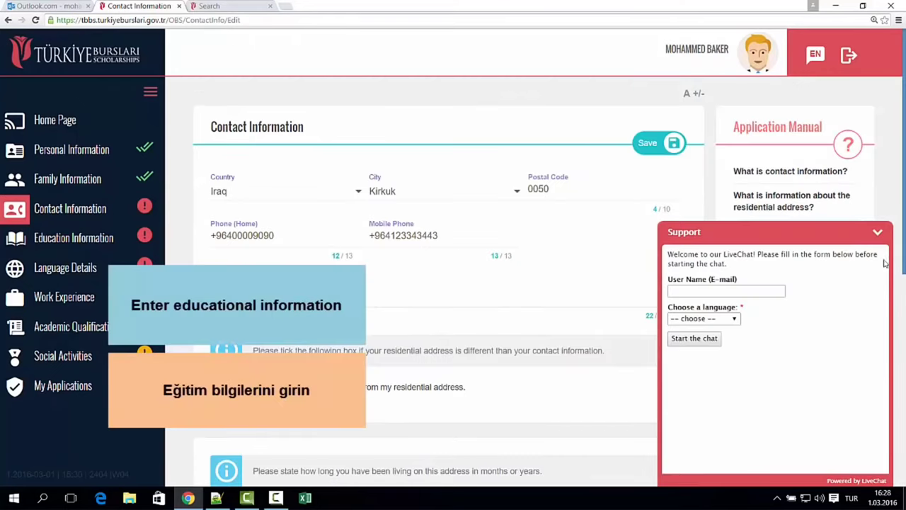
click(648, 143)
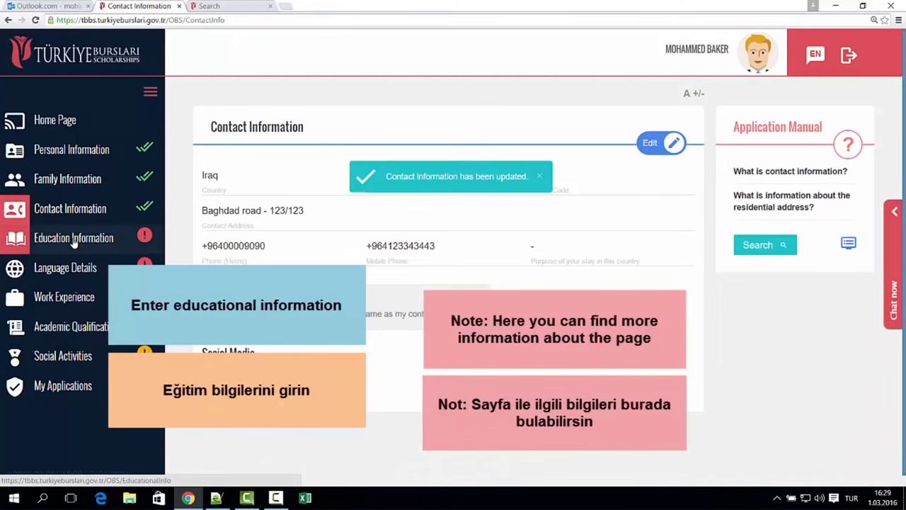
- On Education Information, browse help answers and live-chat language options, then start adding high school details
click(74, 240)
click(818, 187)
click(790, 234)
click(785, 285)
click(895, 262)
click(704, 318)
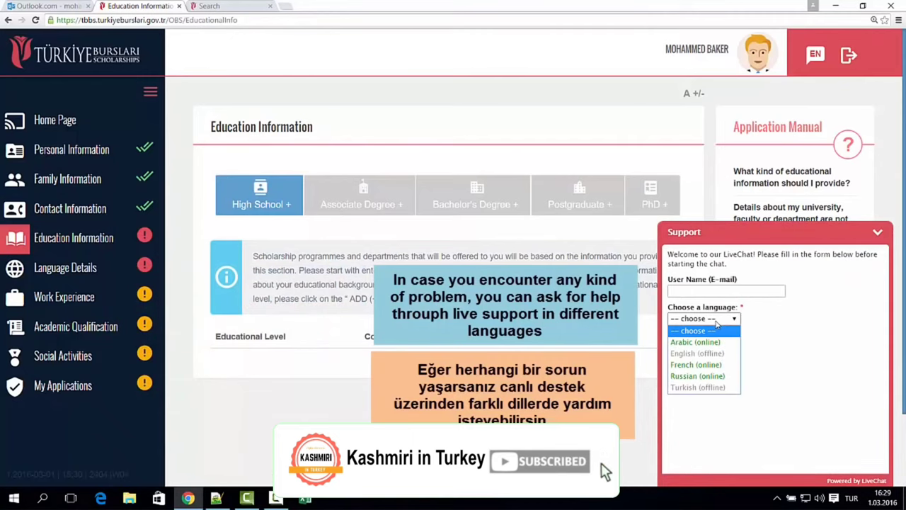
click(717, 323)
click(877, 232)
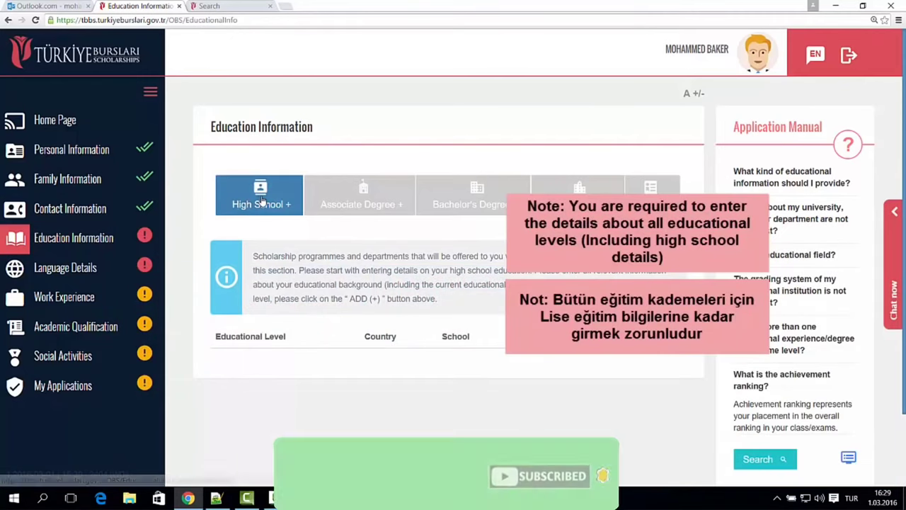
click(261, 202)
click(300, 192)
- Set the high school location to Iraq, Kirkuk, and the school to اعدادية ابن خلدون للبنين
text(Ira)
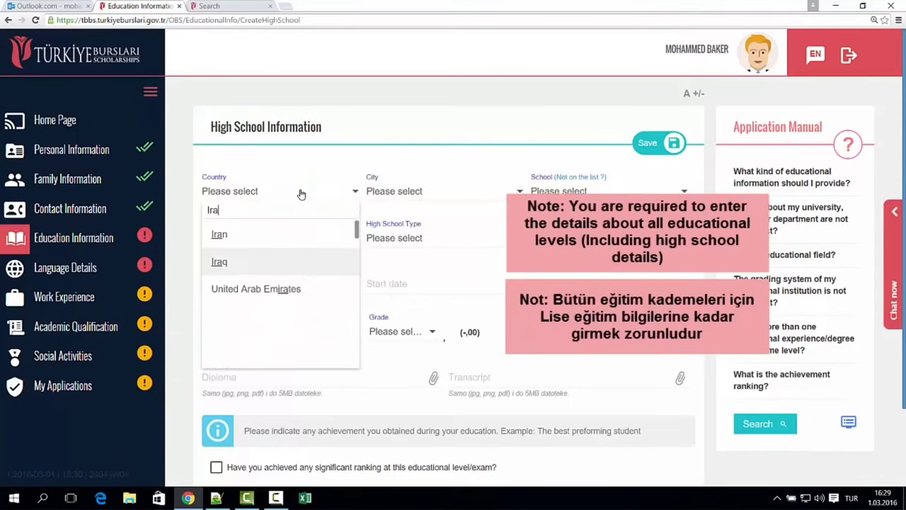
key(Return)
click(401, 193)
text(Kir)
key(Return)
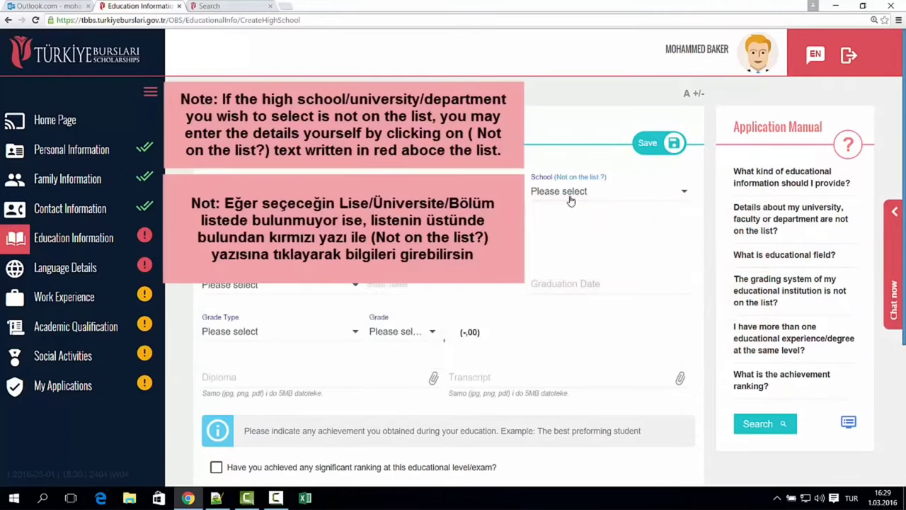
click(585, 192)
key(alt+shift)
text(اعدادي)
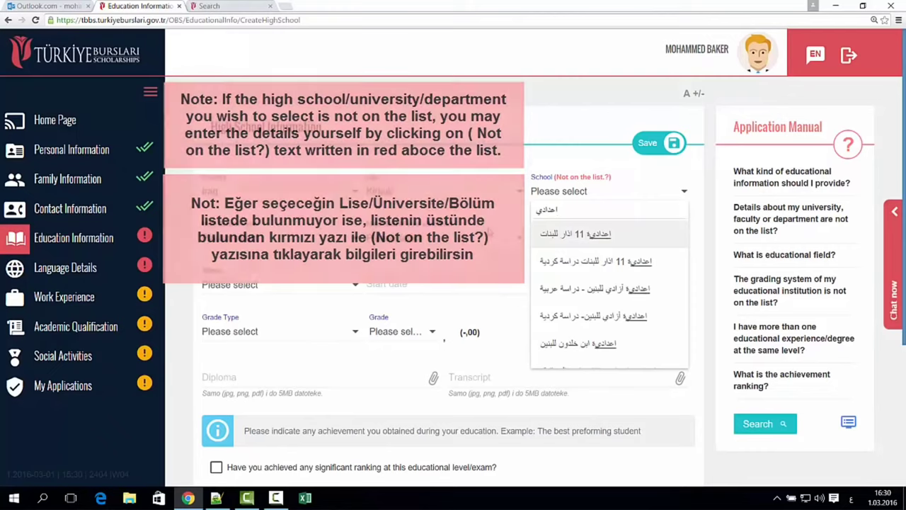
click(597, 344)
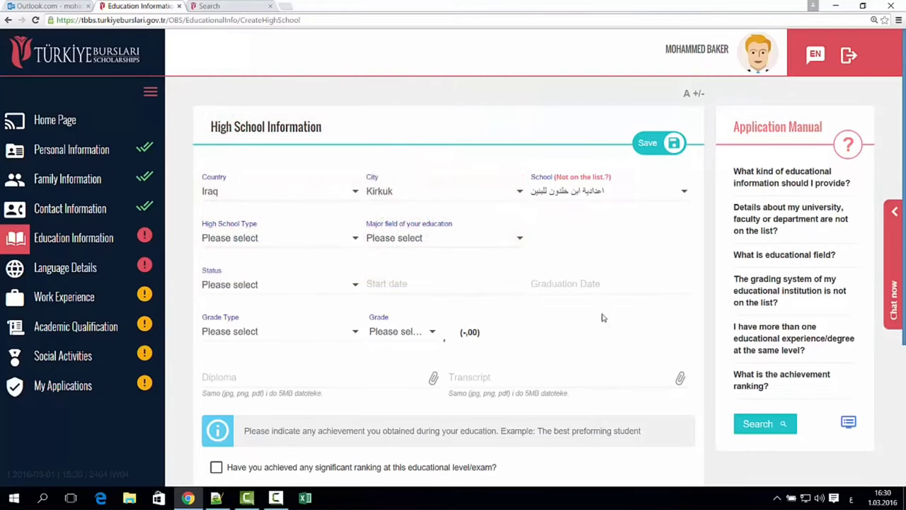
- Set school type المرحلة الثانوية, major field العلمي and education status Graduate
click(263, 239)
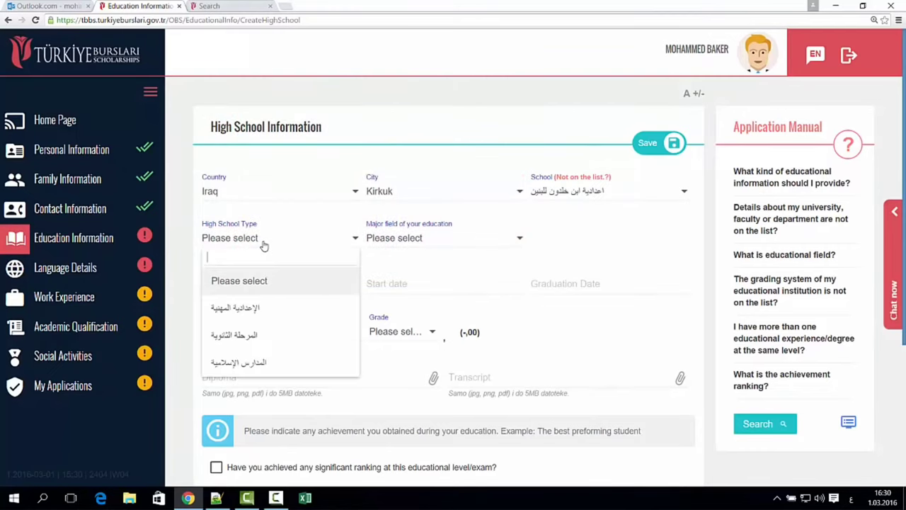
click(269, 337)
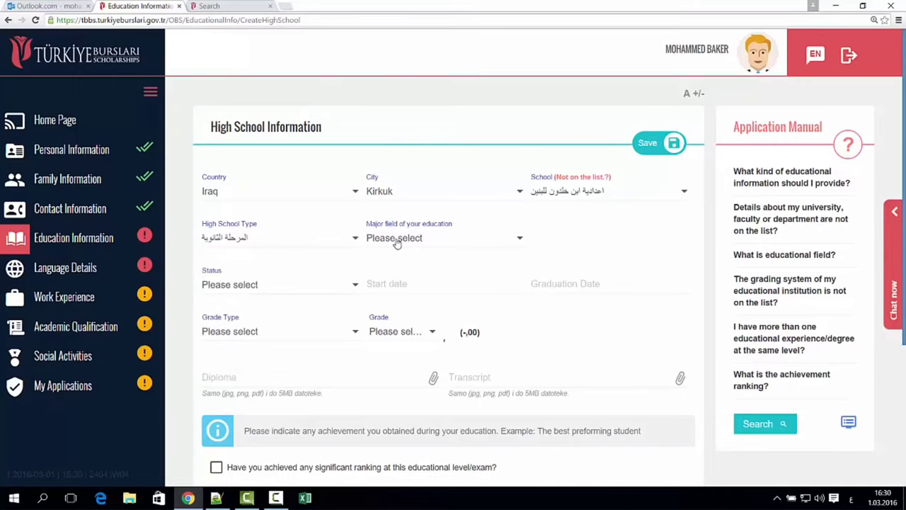
click(394, 238)
click(409, 312)
click(300, 292)
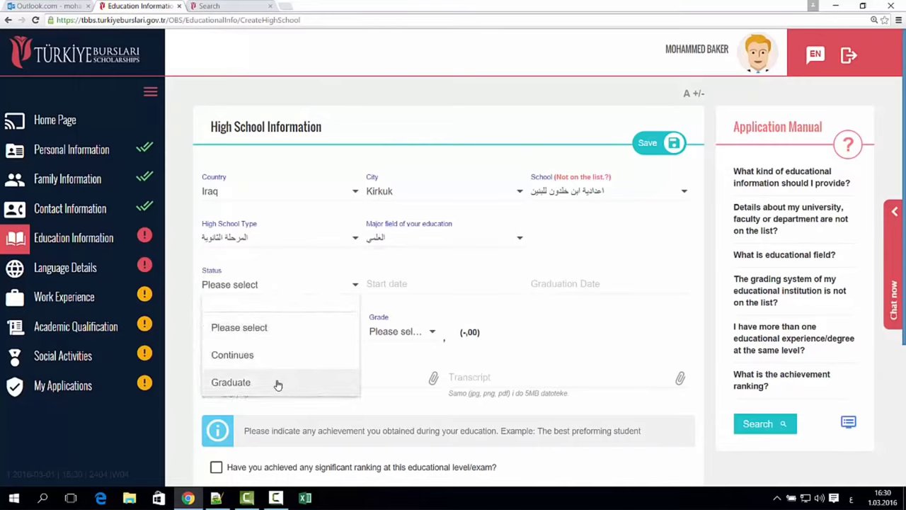
click(277, 383)
- Set the high school start date to 13/05/1997
click(418, 287)
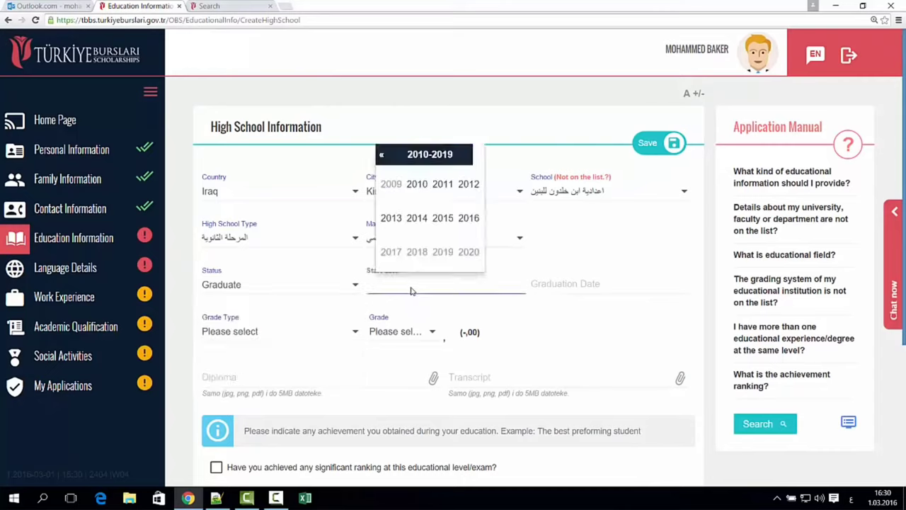
click(382, 156)
click(382, 156)
click(391, 252)
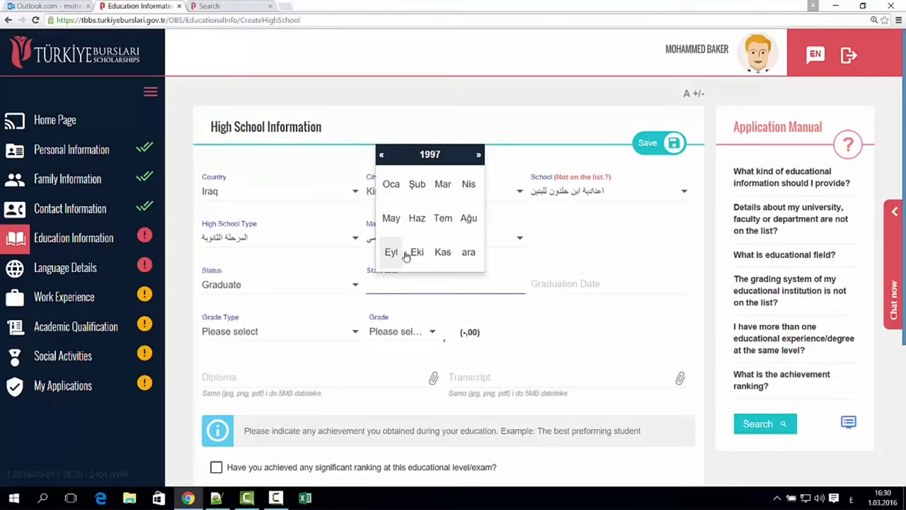
click(397, 217)
click(425, 201)
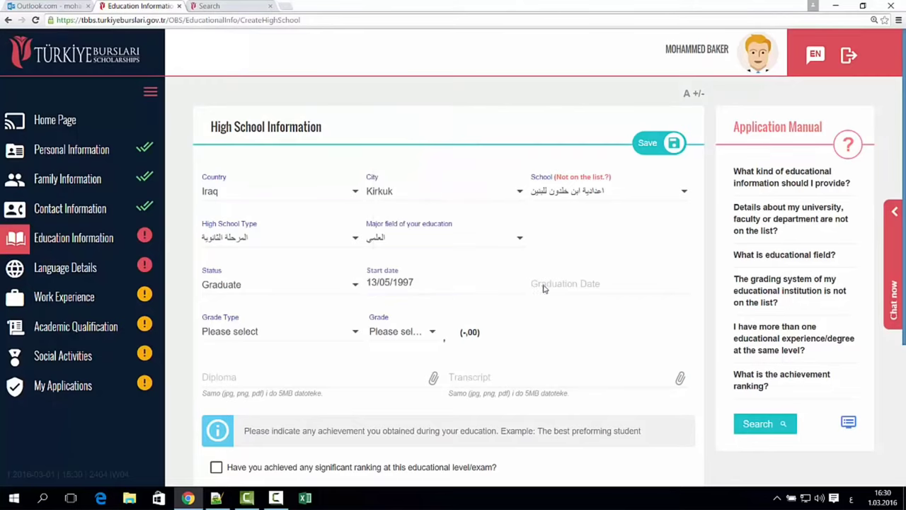
- Set the graduation date to 30/06/1999
click(556, 283)
click(547, 155)
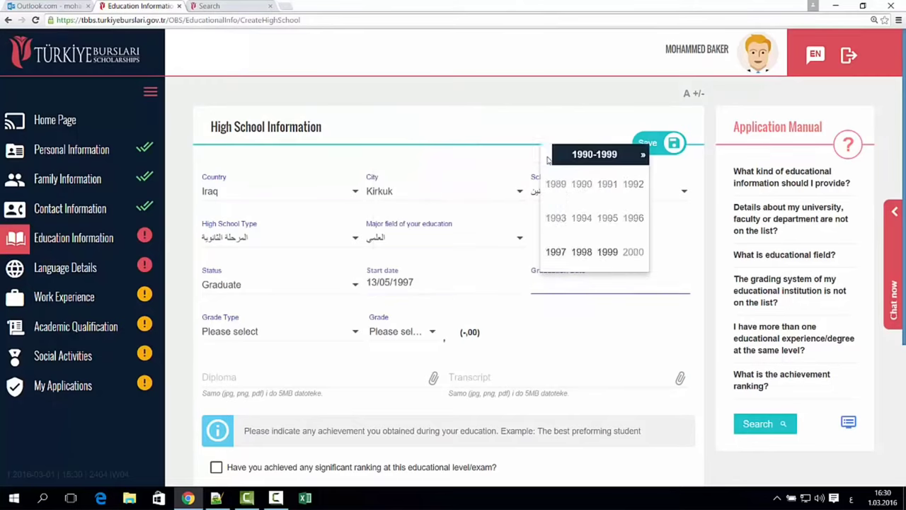
click(607, 253)
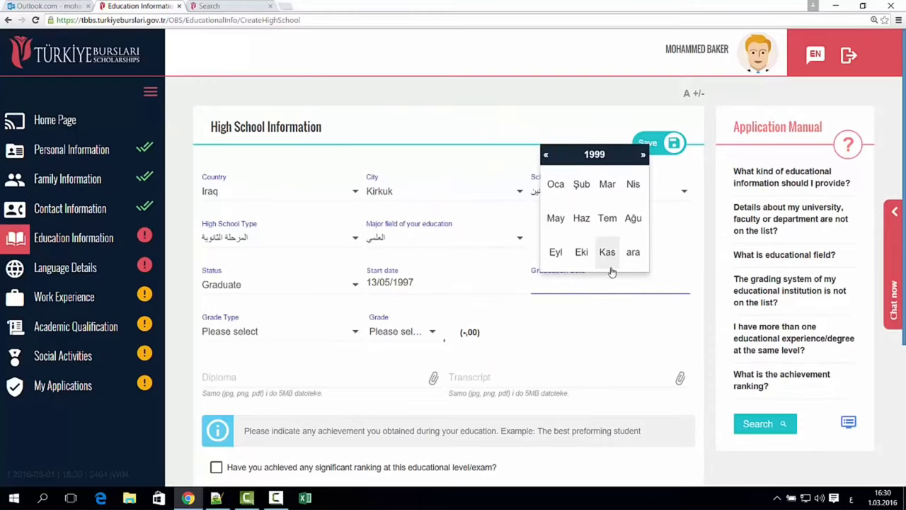
click(582, 219)
click(609, 243)
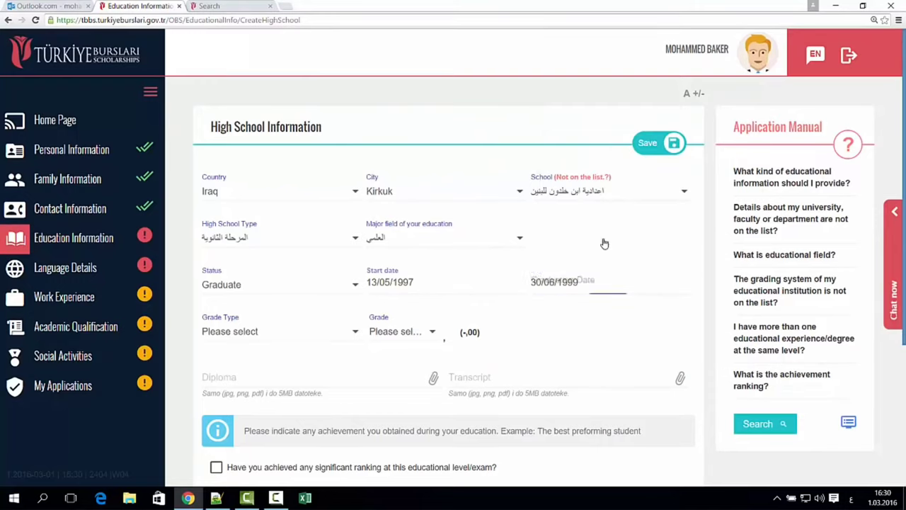
- Set the grade to 80,71 on the 100-point grade type
click(299, 333)
scroll(300, 374, down, 3)
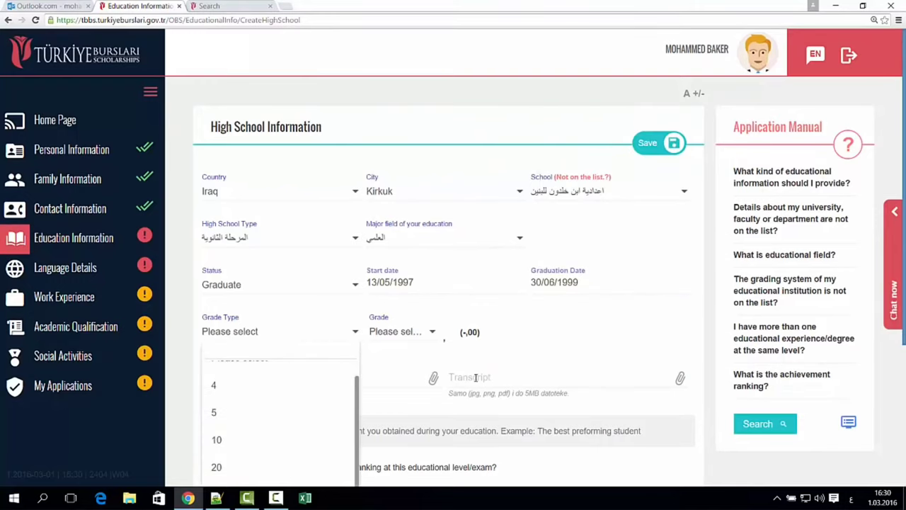
click(301, 401)
click(402, 244)
text(80)
key(Return)
click(476, 238)
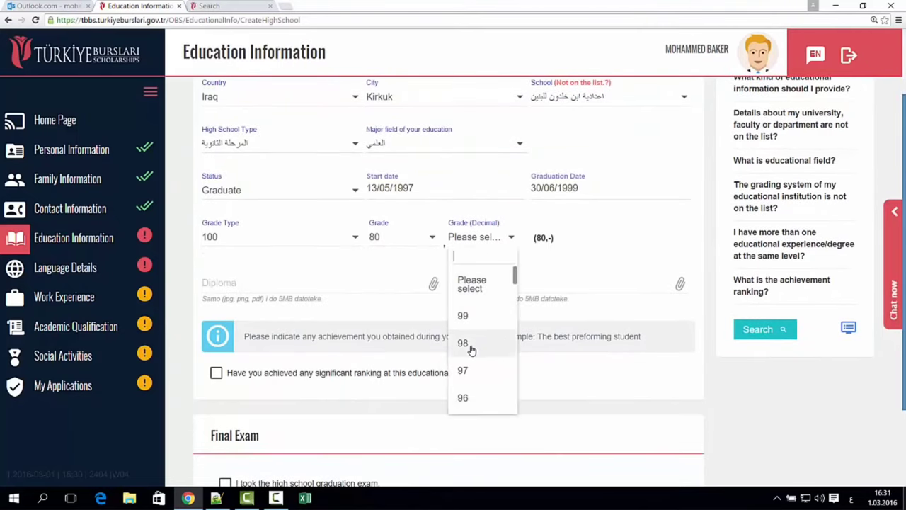
scroll(471, 350, down, 5)
click(469, 319)
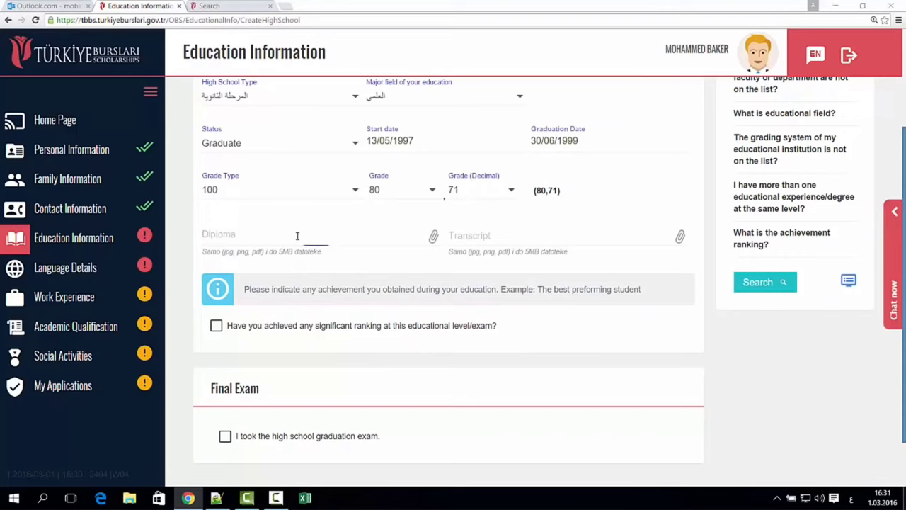
click(297, 236)
- Attach ornek_k_belgesi.jpg as the high school transcript
click(510, 237)
click(205, 158)
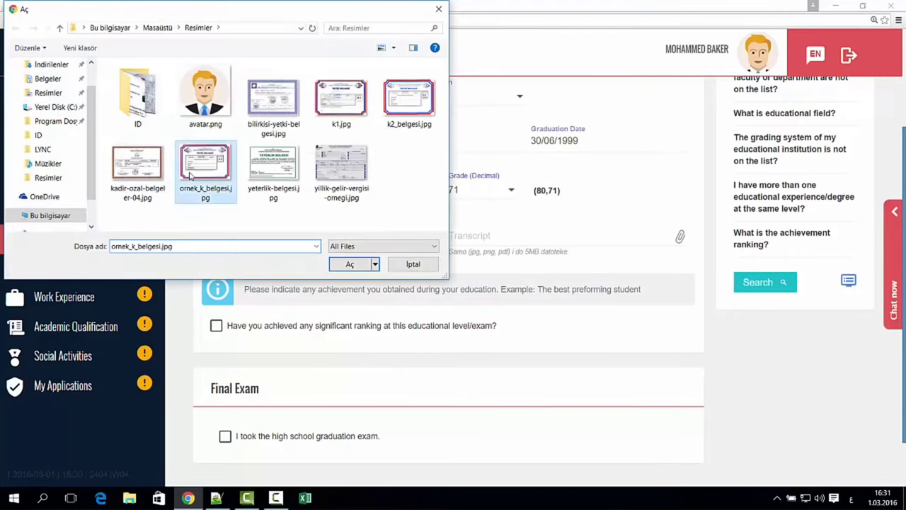
click(348, 263)
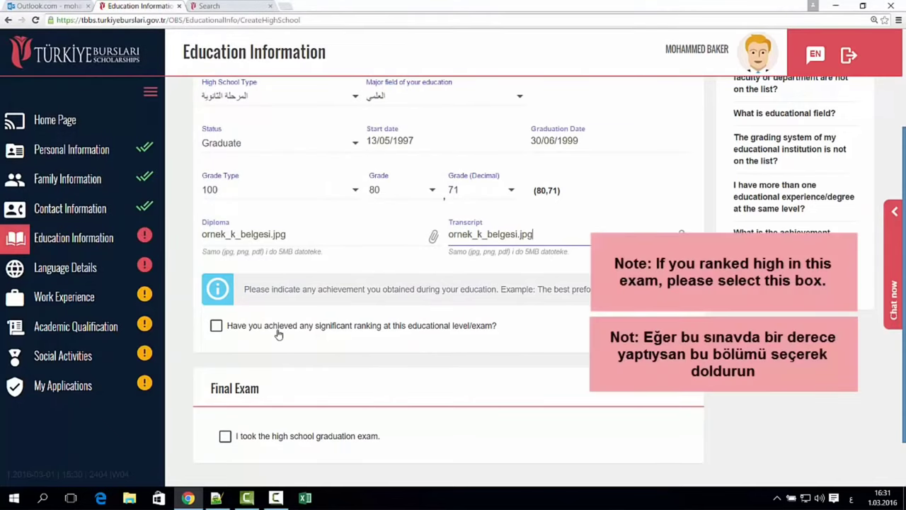
- Tick the significant ranking option, check its level and rank lists, then untick it
scroll(367, 334, down, 1)
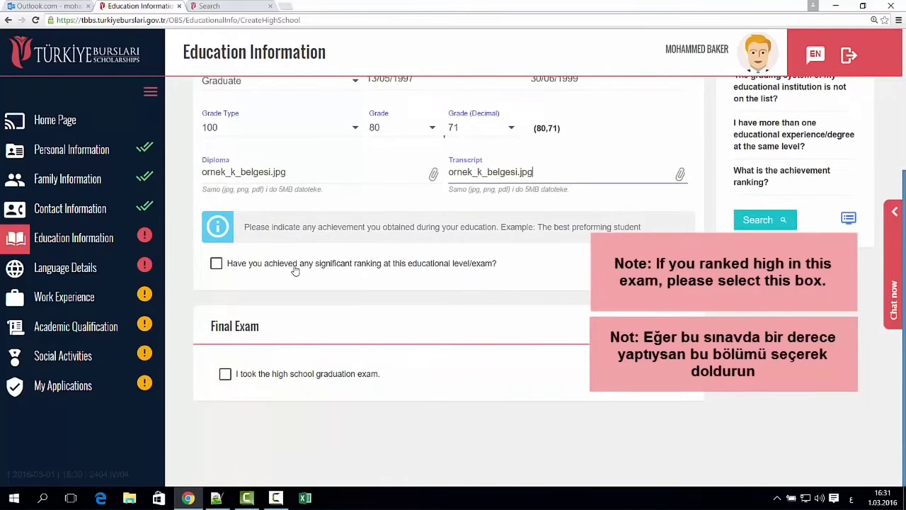
click(295, 270)
click(305, 301)
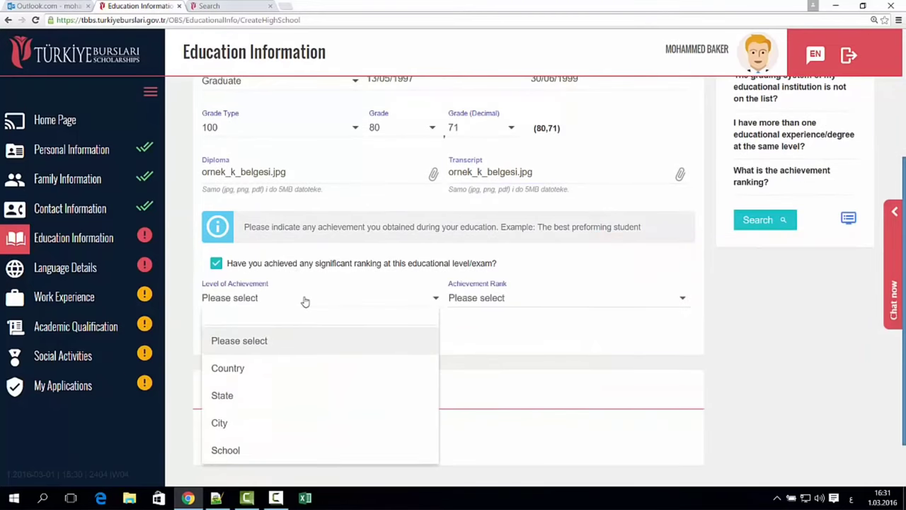
click(304, 301)
click(480, 301)
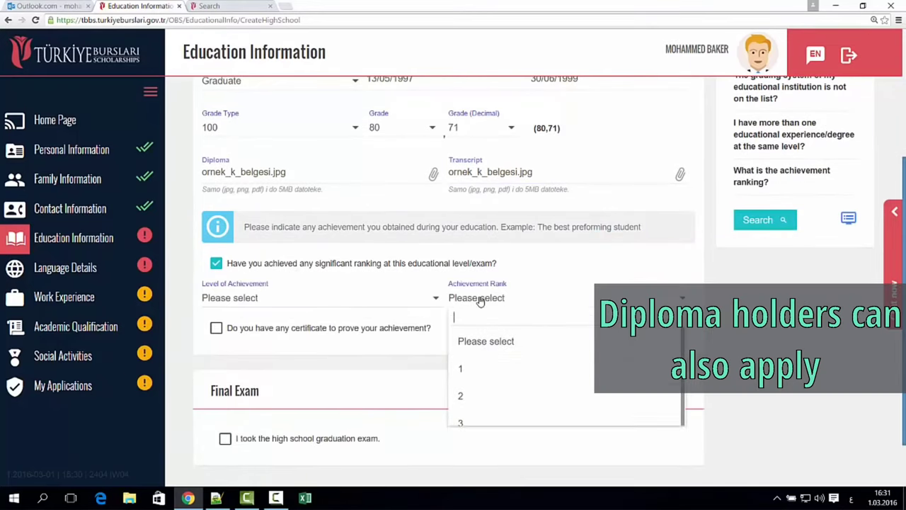
click(481, 300)
click(325, 271)
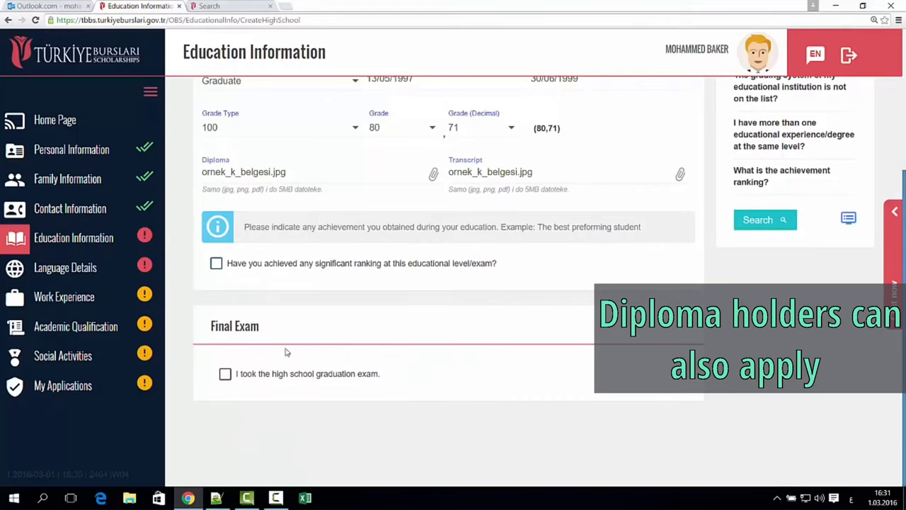
- Declare the graduation exam with education field العلمي and exam date 19/07/1999
click(296, 375)
scroll(354, 354, down, 2)
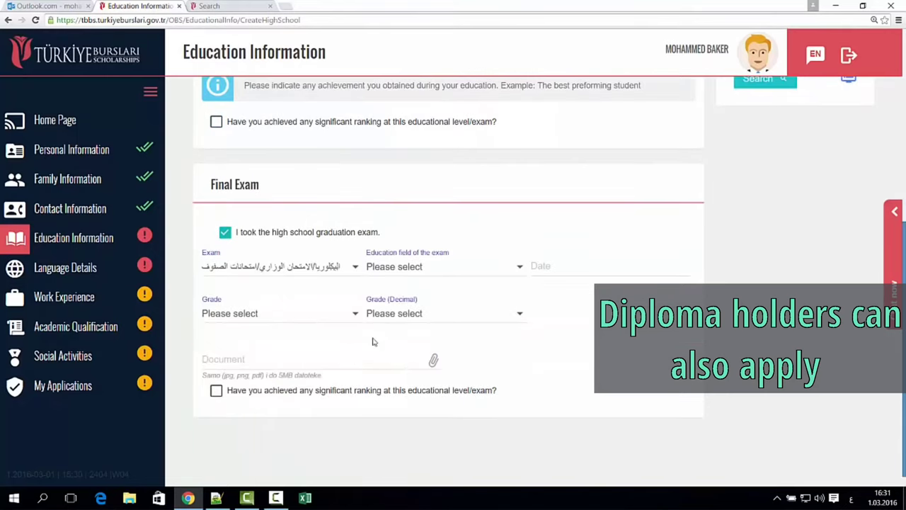
click(439, 265)
click(405, 357)
click(567, 266)
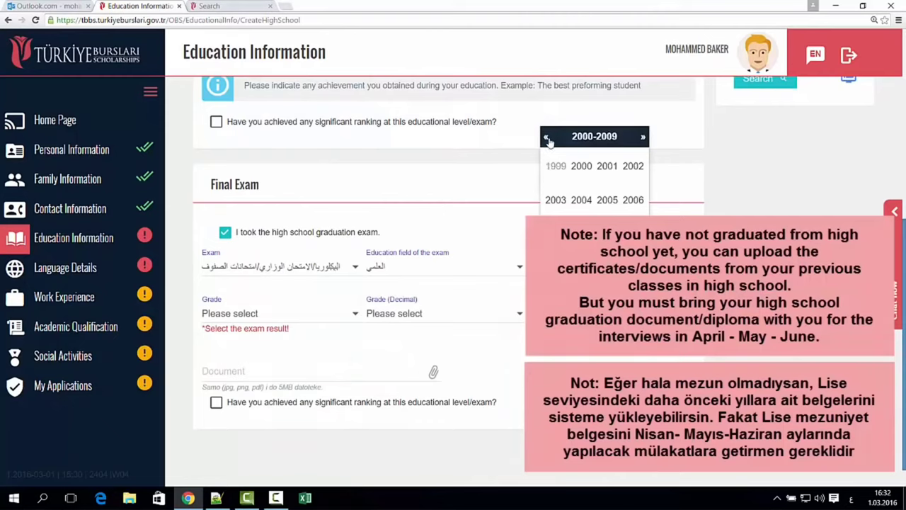
click(555, 168)
click(581, 202)
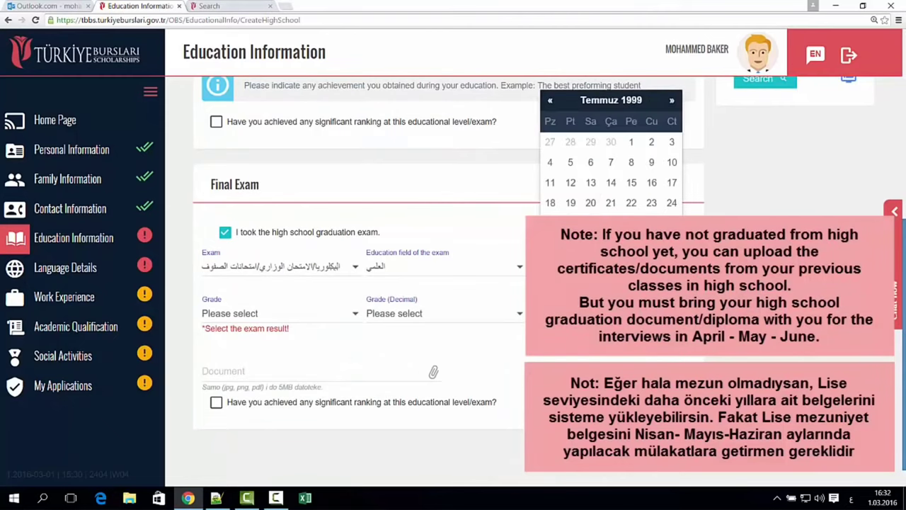
click(575, 205)
- Set the exam grade to 100,00 and attach yeterlik-belgesi.jpg as the exam document
click(279, 315)
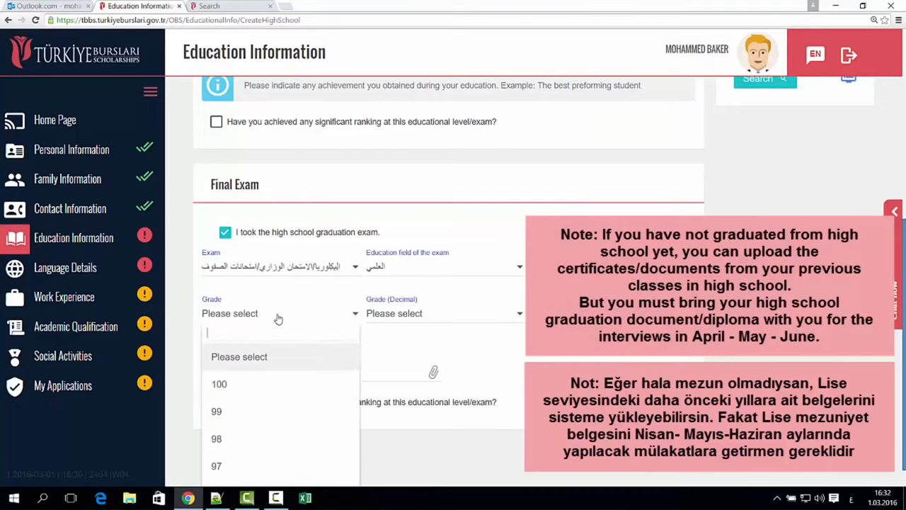
click(263, 383)
click(401, 318)
click(400, 350)
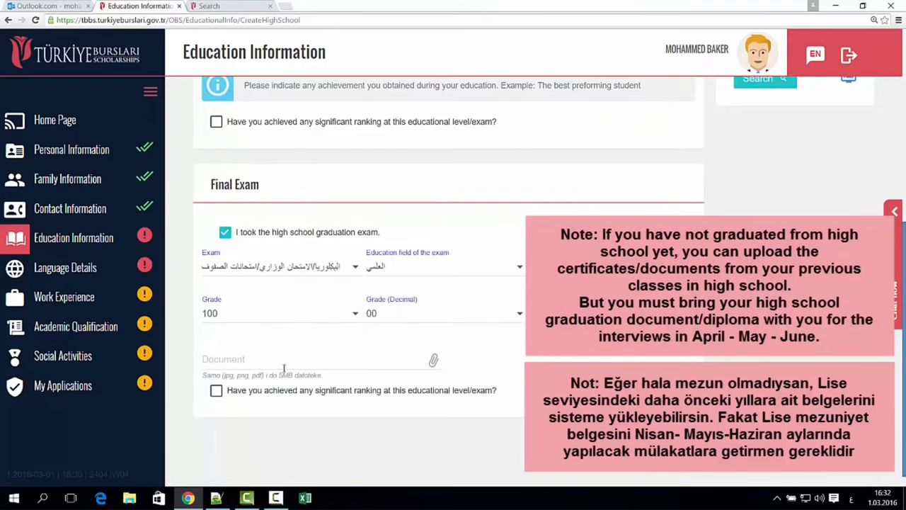
click(284, 360)
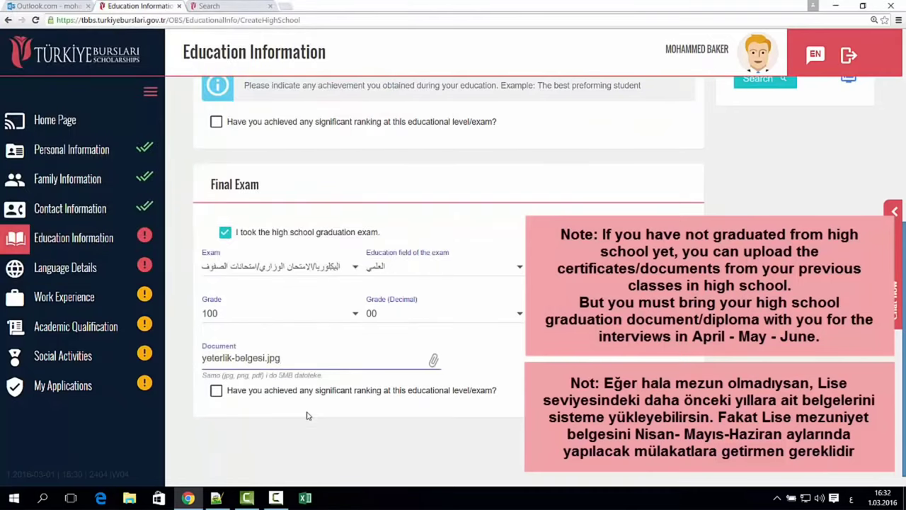
- Tick the exam ranking option, check its level and rank lists, then untick it
scroll(286, 399, down, 1)
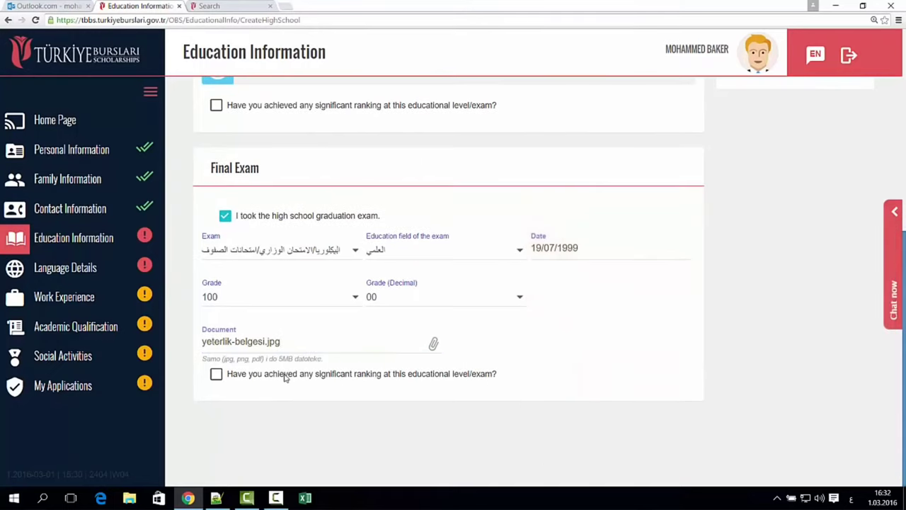
click(284, 375)
click(261, 409)
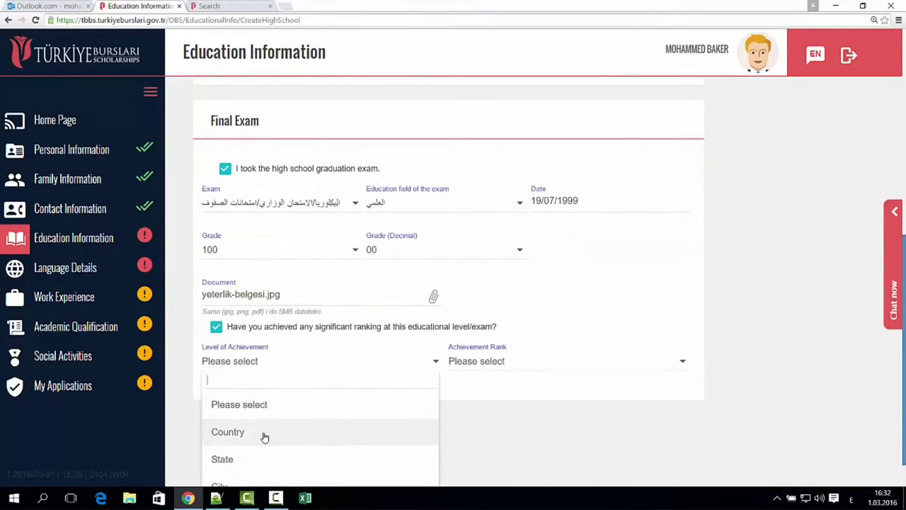
click(498, 363)
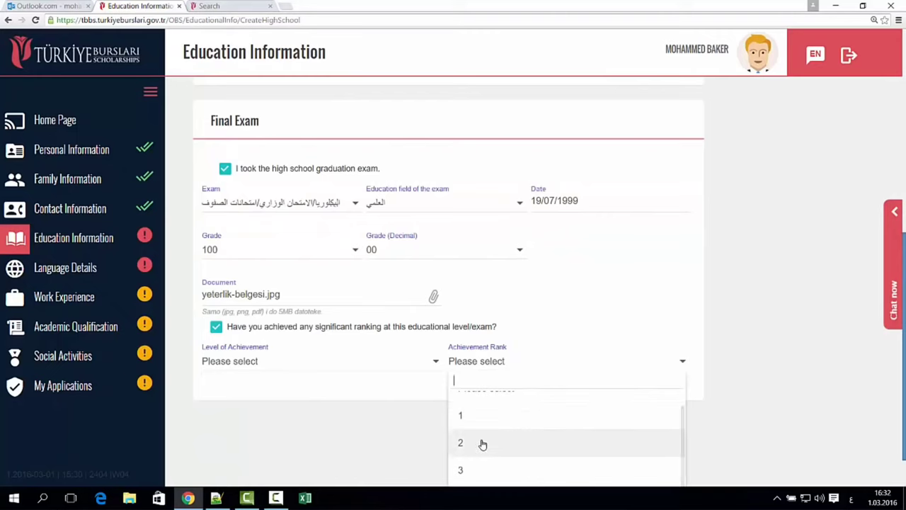
click(298, 331)
- Save the high school entry
scroll(405, 330, up, 5)
scroll(649, 202, up, 2)
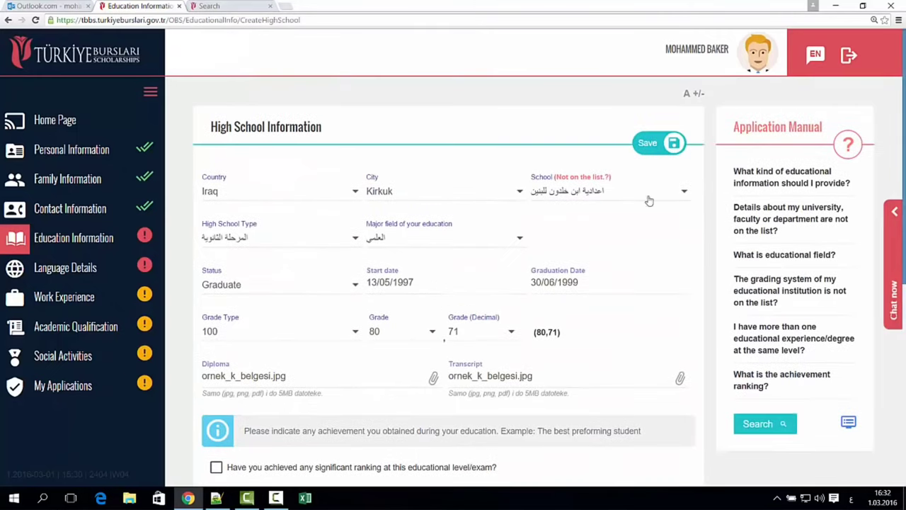
click(649, 149)
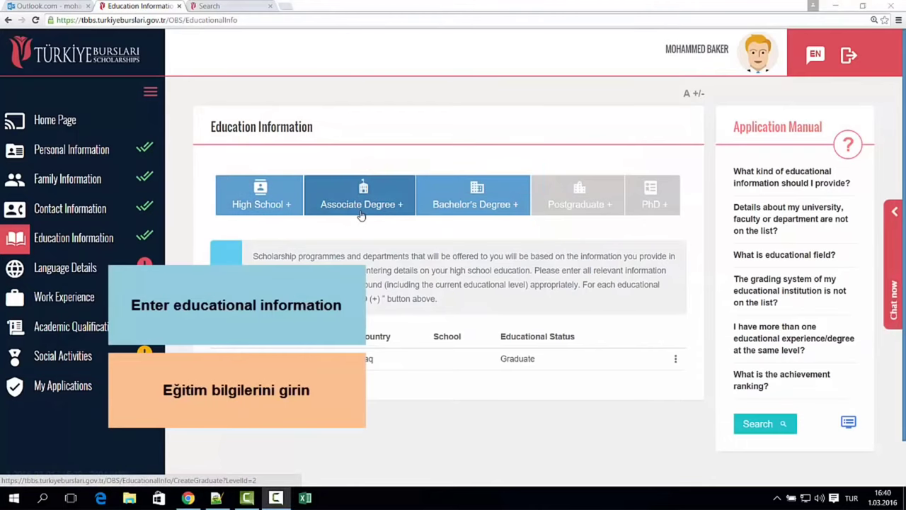
- Start a Bachelor's Degree entry located in Iraq, Baghdad
click(461, 208)
click(294, 199)
text(Ira)
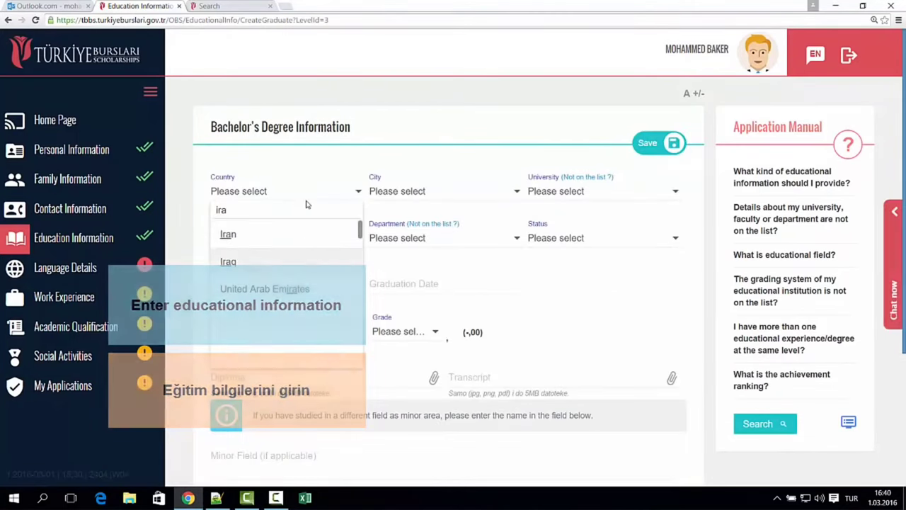
key(Return)
click(376, 201)
scroll(427, 288, down, 1)
click(427, 315)
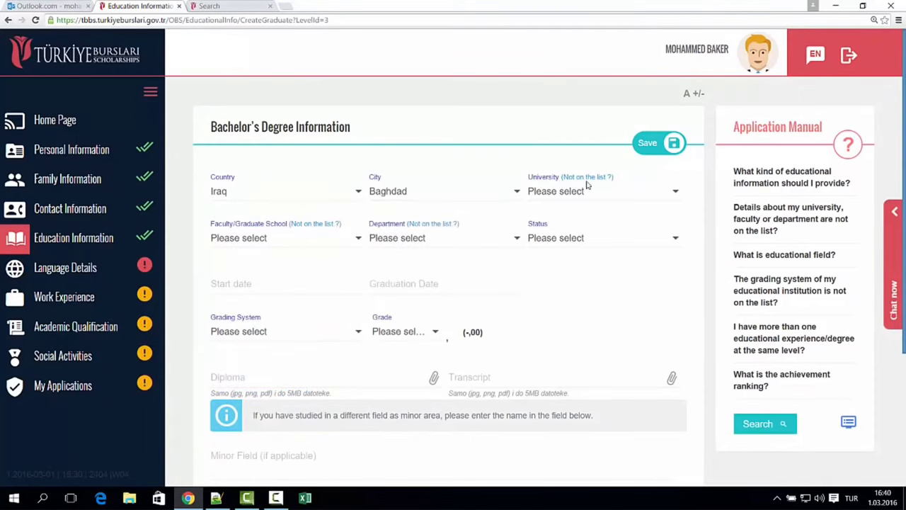
- Set decimal grade 83; attach ornek_k_belgesi.jpg as diploma and yillik-gelir-vergisi-ornegi.jpg as transcript
click(588, 176)
click(552, 226)
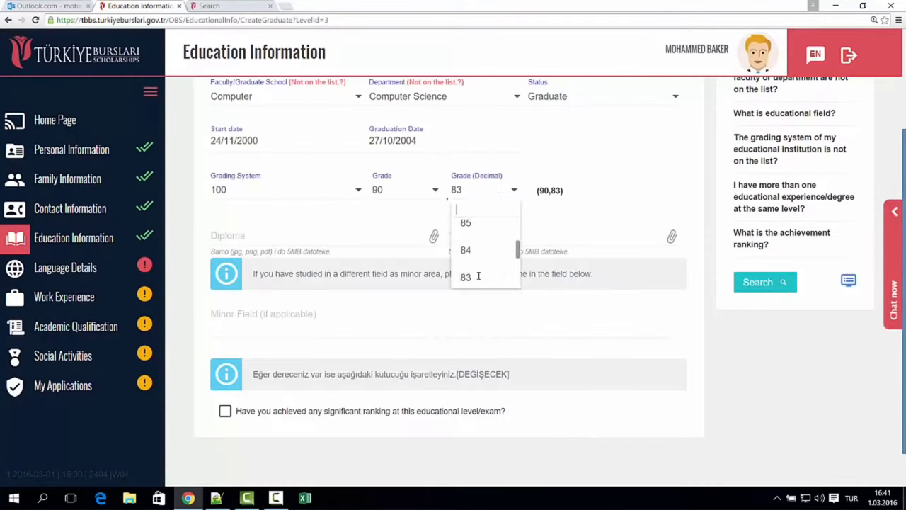
click(479, 277)
click(350, 239)
double_click(205, 166)
click(496, 238)
click(326, 189)
double_click(326, 190)
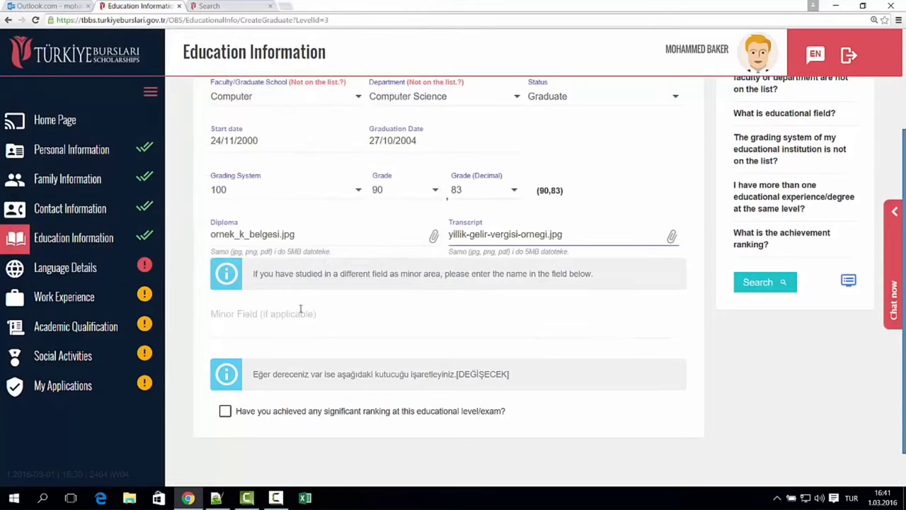
- Read the FAQ on unlisted universities and grading, try live support, then save the degree
scroll(288, 348, down, 1)
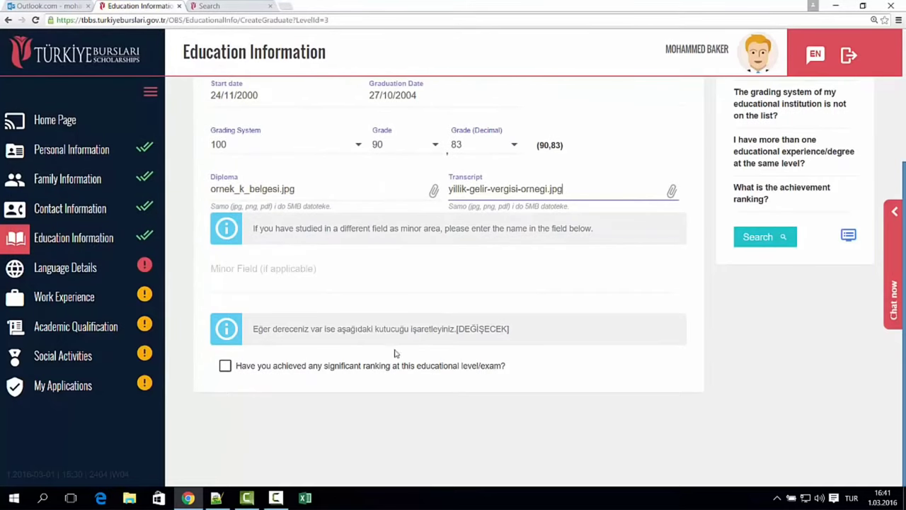
scroll(585, 398, up, 4)
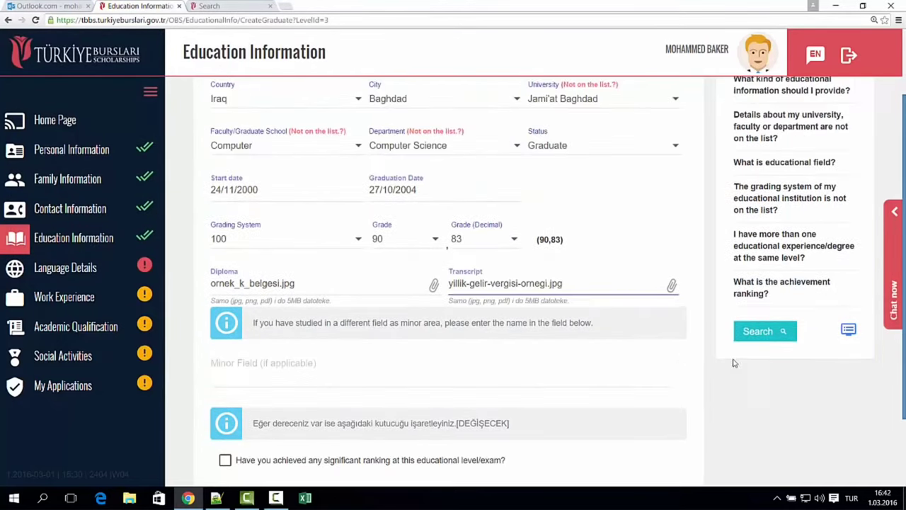
click(782, 232)
click(791, 337)
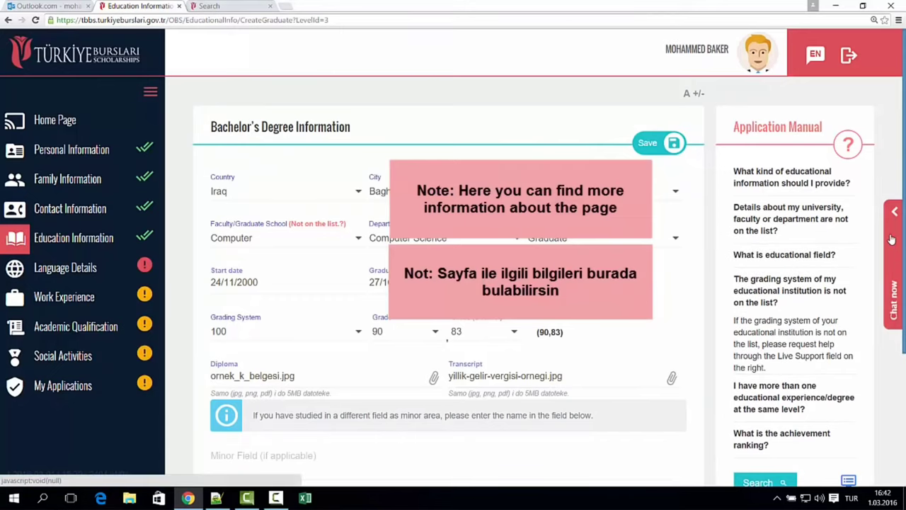
click(894, 269)
click(704, 318)
click(850, 267)
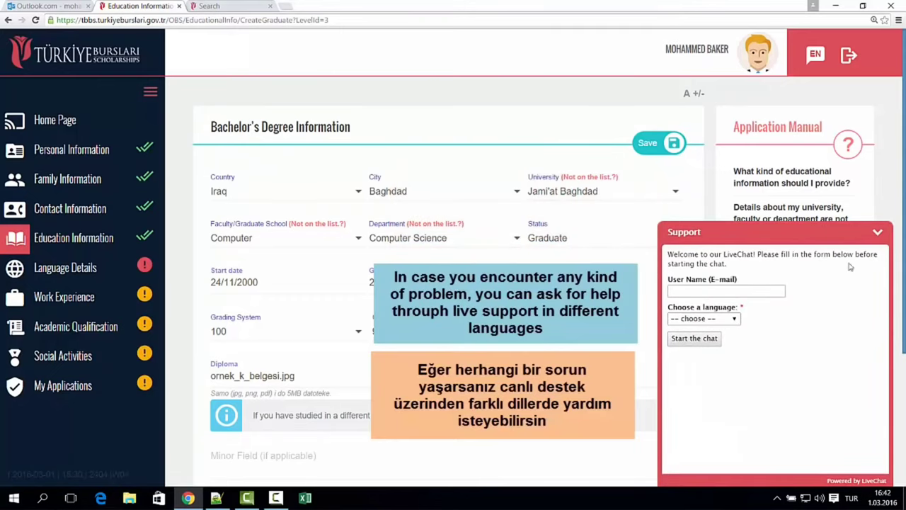
click(877, 233)
click(644, 147)
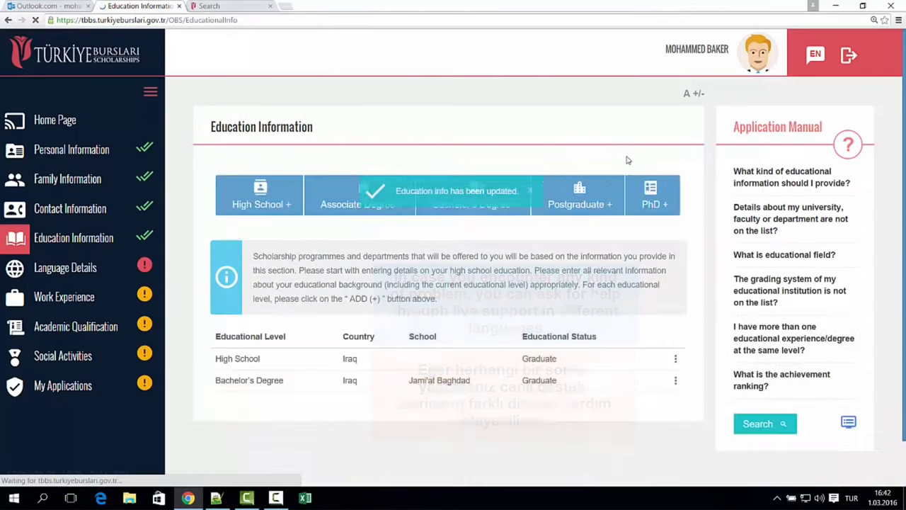
- Start a postgraduate degree entry with Turkey as the country
click(590, 203)
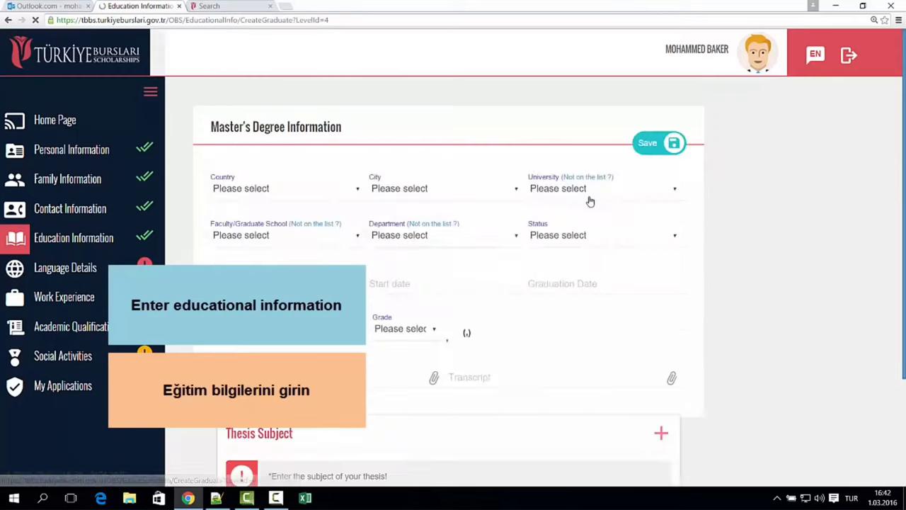
click(270, 189)
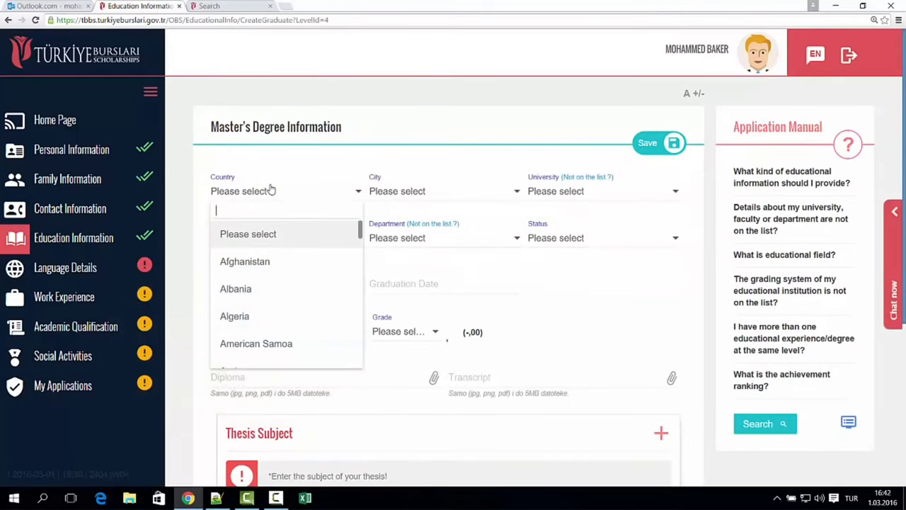
text(tur)
key(Return)
click(409, 190)
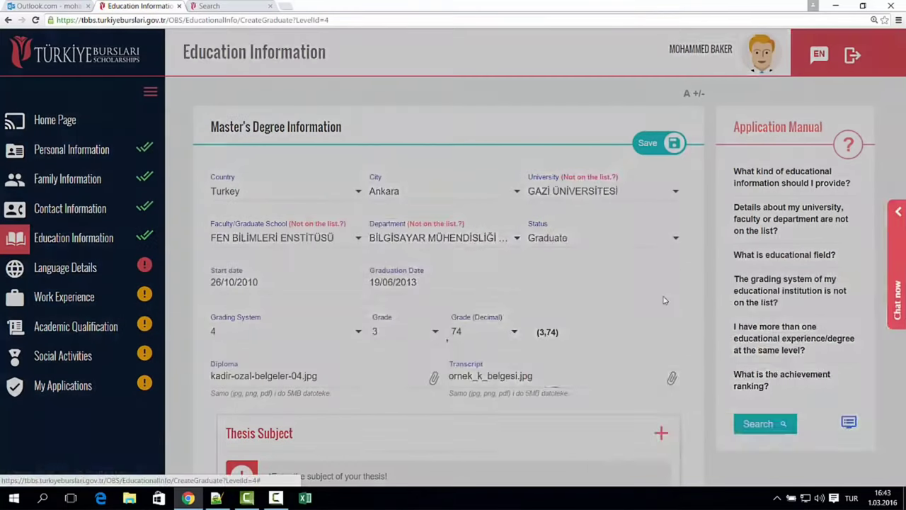
- Add the thesis 'Multicast routing in ad hoc networking systems' with its consultant, in Türkçe
click(662, 433)
click(455, 134)
text(Mul)
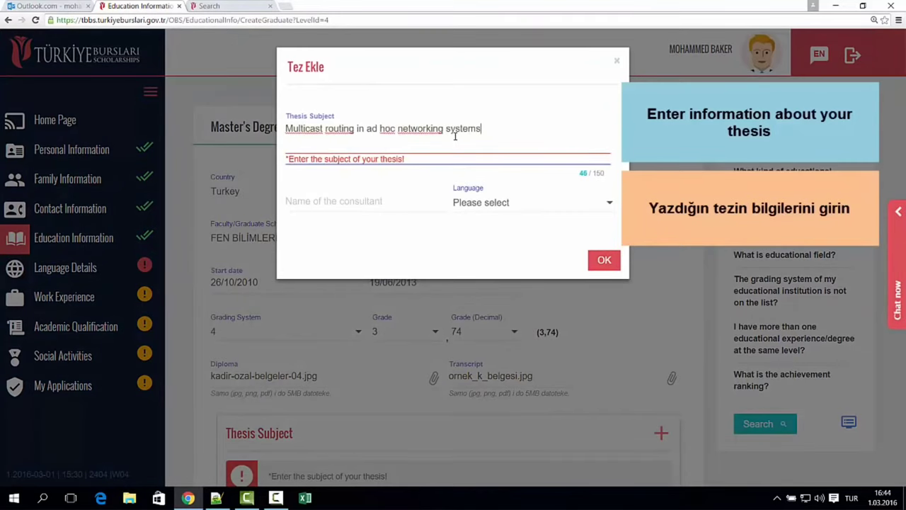
click(368, 205)
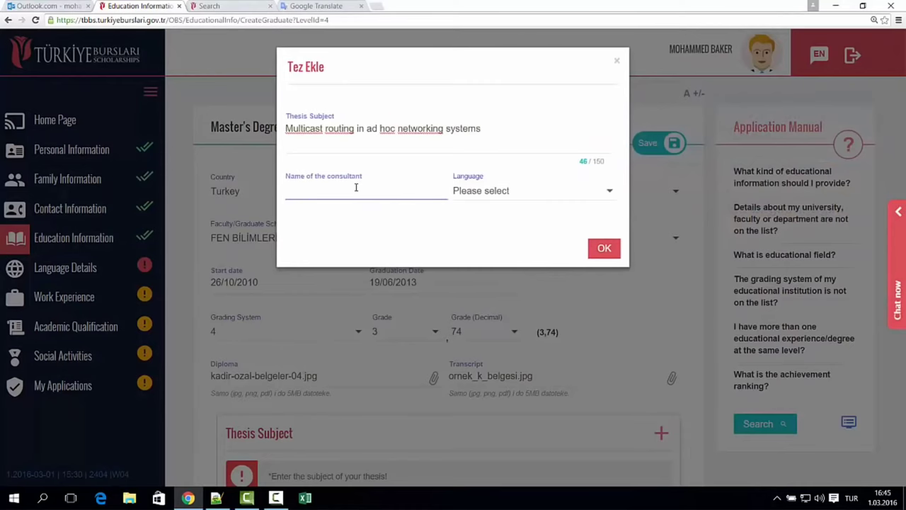
click(530, 195)
text(tu)
click(538, 237)
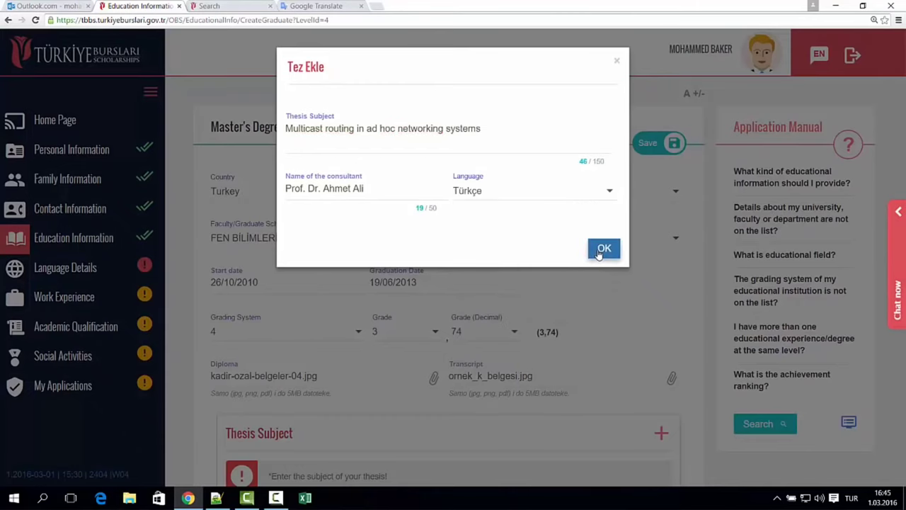
click(603, 248)
scroll(498, 310, down, 3)
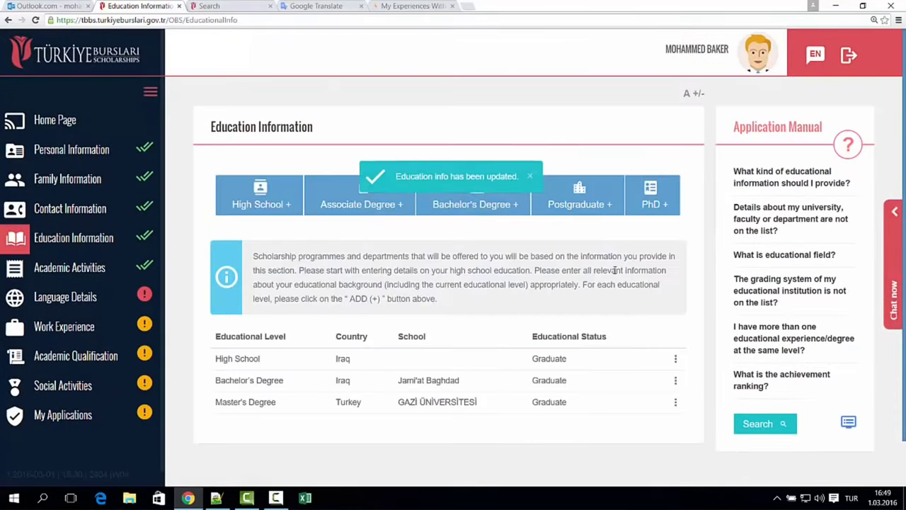
- Open Academic Activities and begin a new paper entry at its title field
click(71, 279)
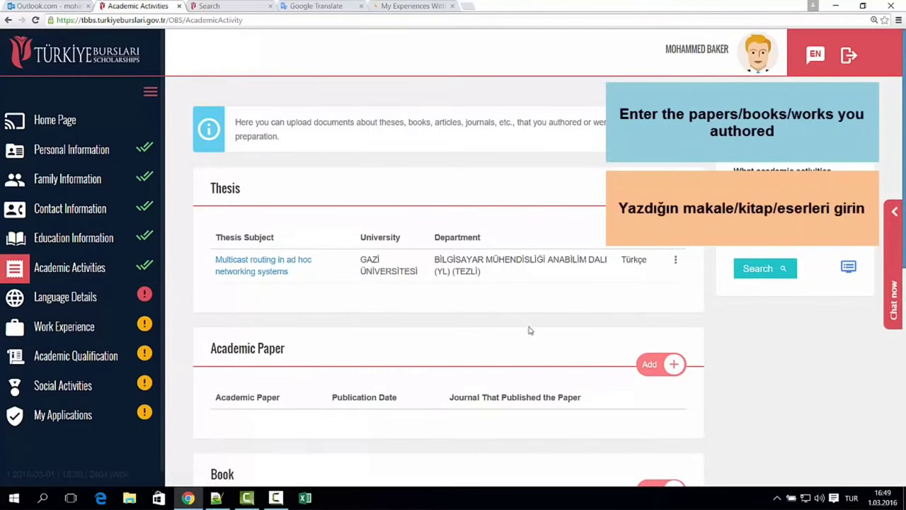
scroll(344, 337, down, 2)
click(643, 272)
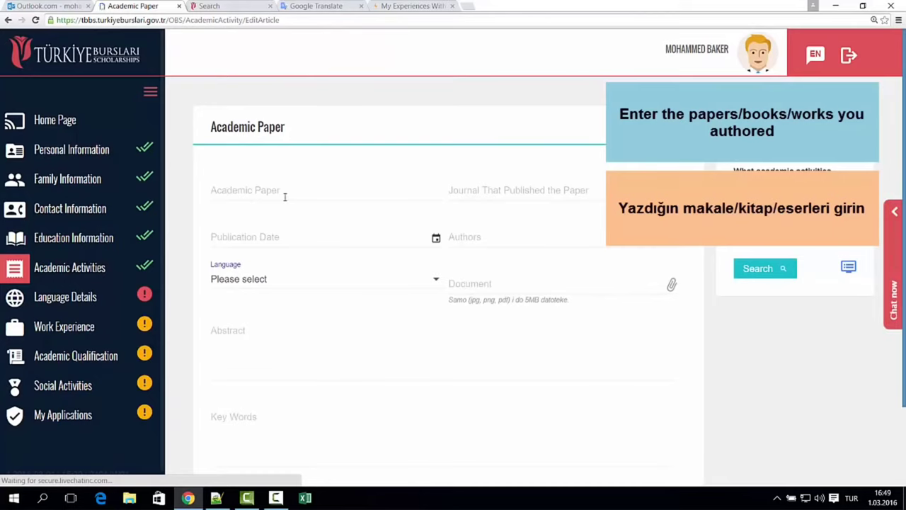
click(285, 196)
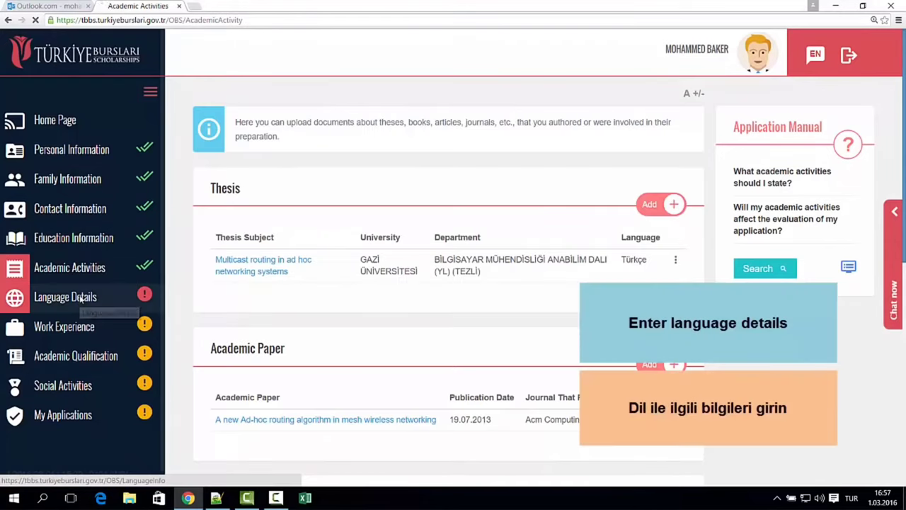
- Set Türkçe as the native language on the Language Details page
click(82, 299)
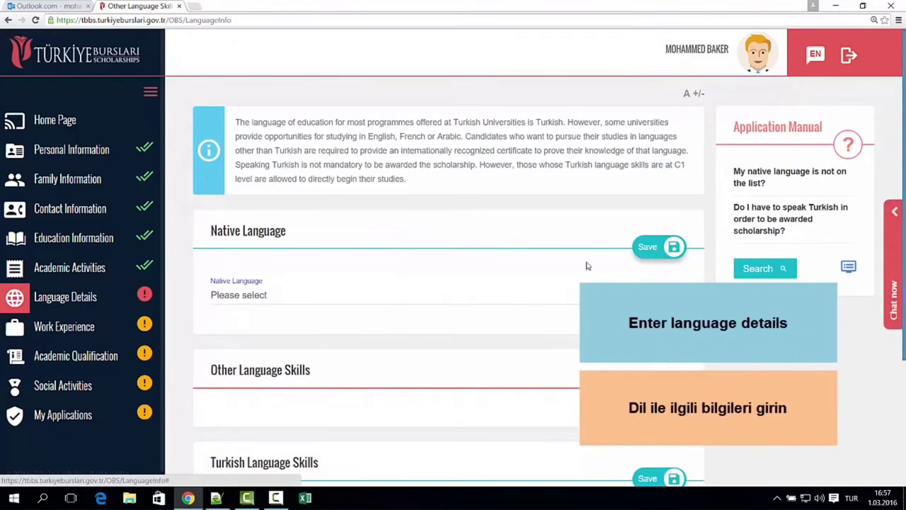
click(404, 297)
text(tür)
click(303, 341)
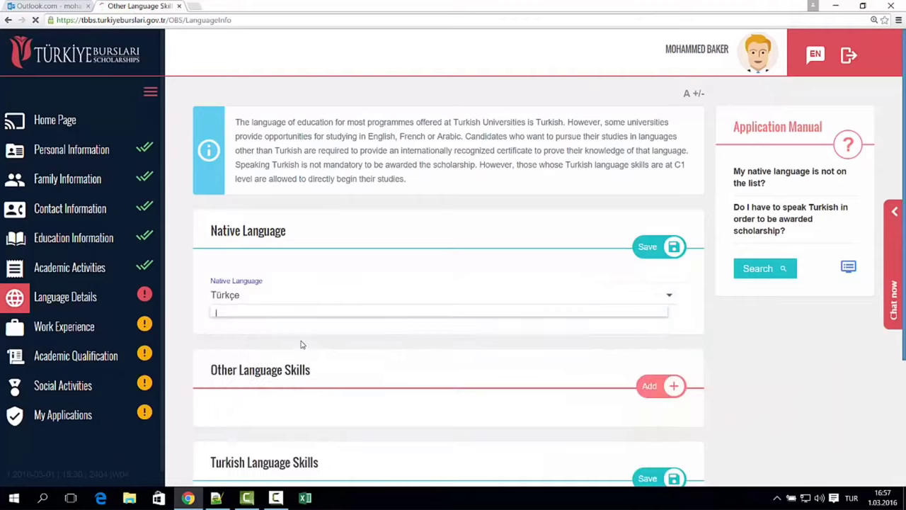
- Add and save Arapça as another language with its proficiency level
scroll(383, 370, down, 1)
click(646, 331)
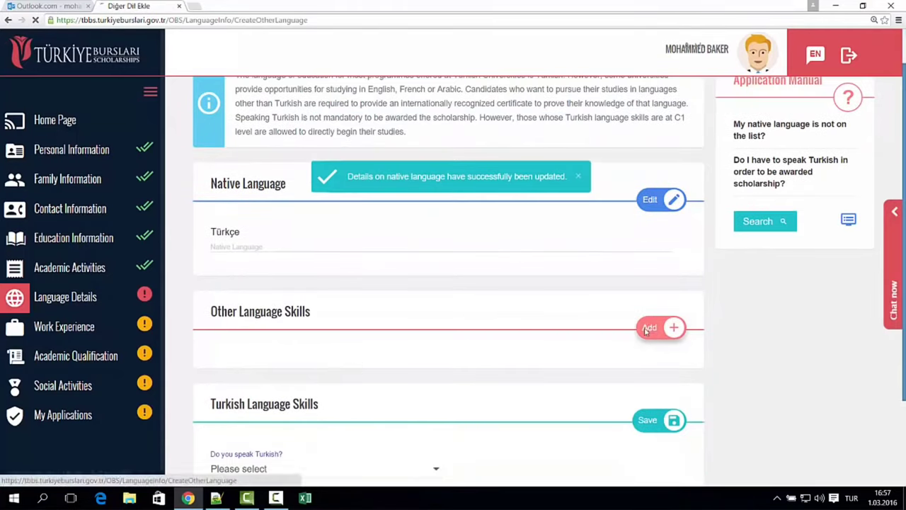
click(357, 205)
text(ara)
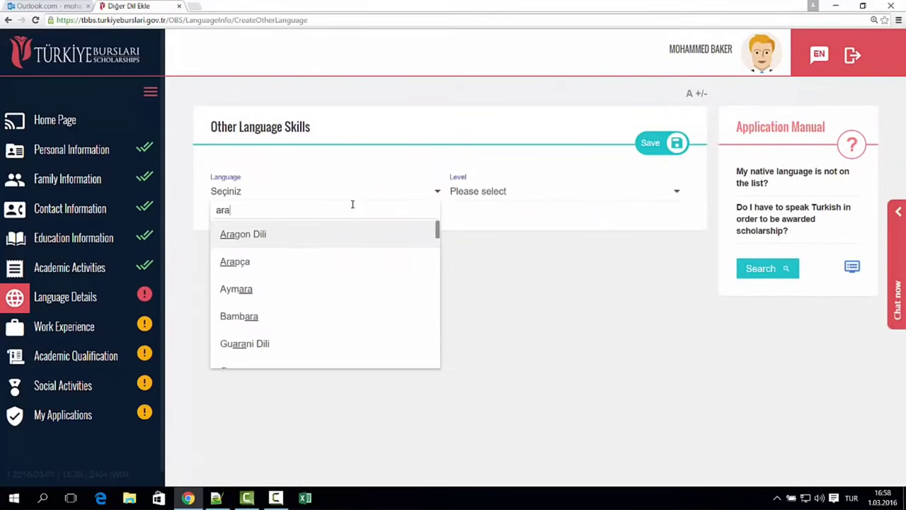
click(275, 261)
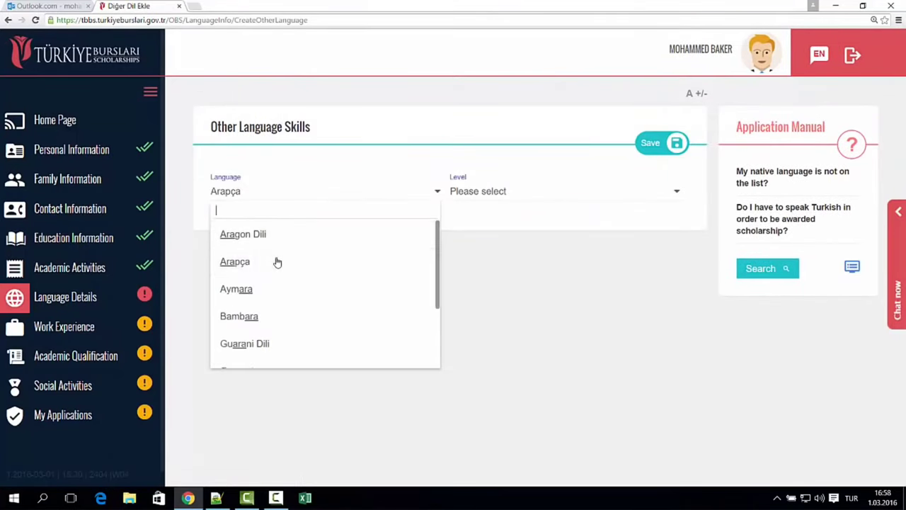
click(528, 192)
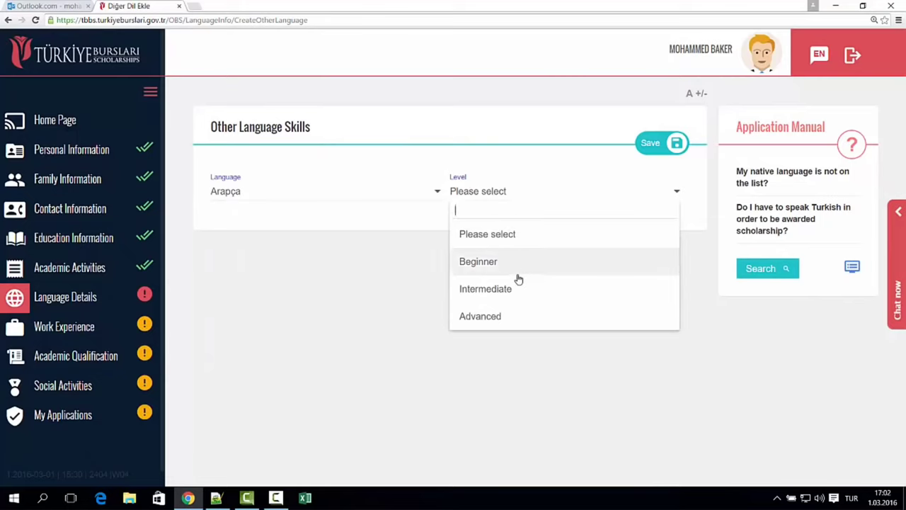
click(525, 316)
click(650, 143)
- Add and save İngilizce at Intermediate level without a certificate
scroll(302, 286, down, 2)
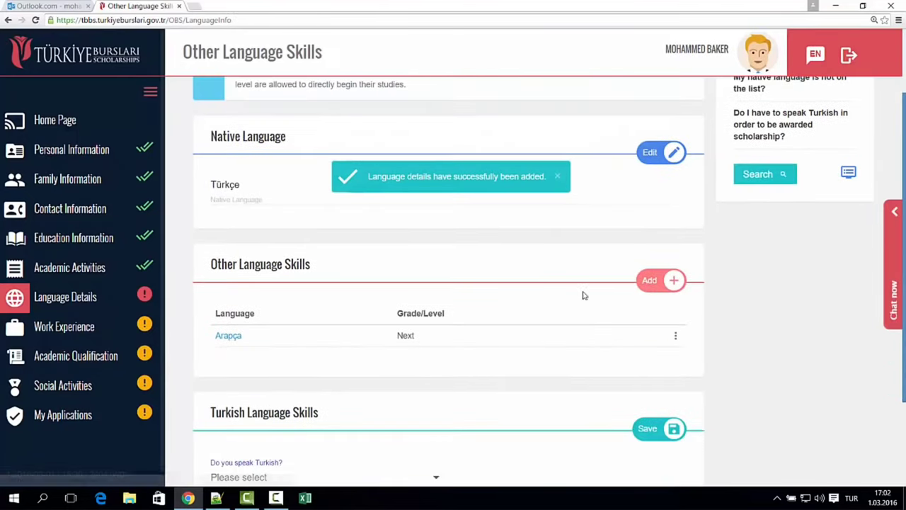
click(650, 284)
click(357, 195)
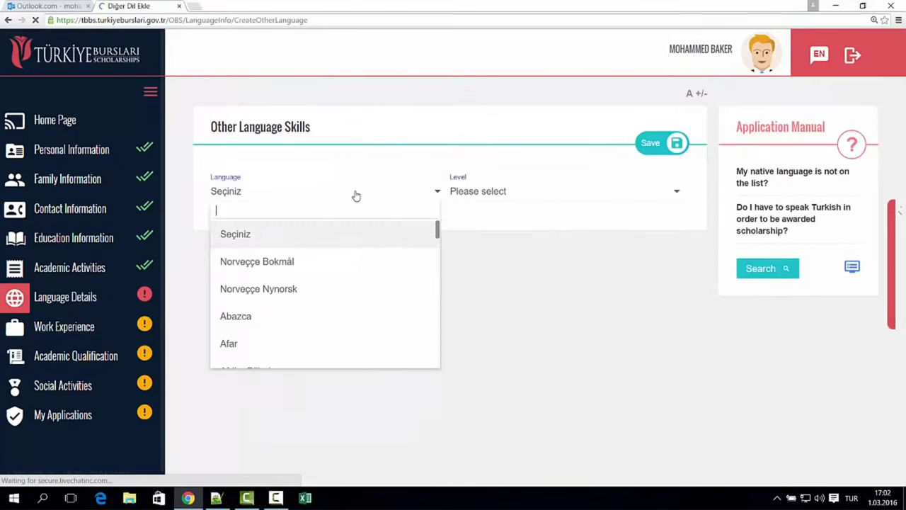
text(in)
key(Return)
click(386, 241)
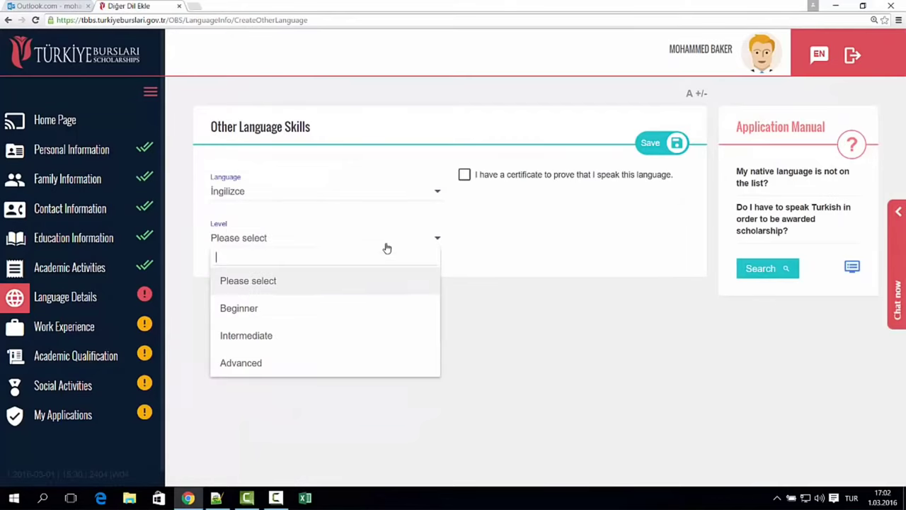
click(318, 336)
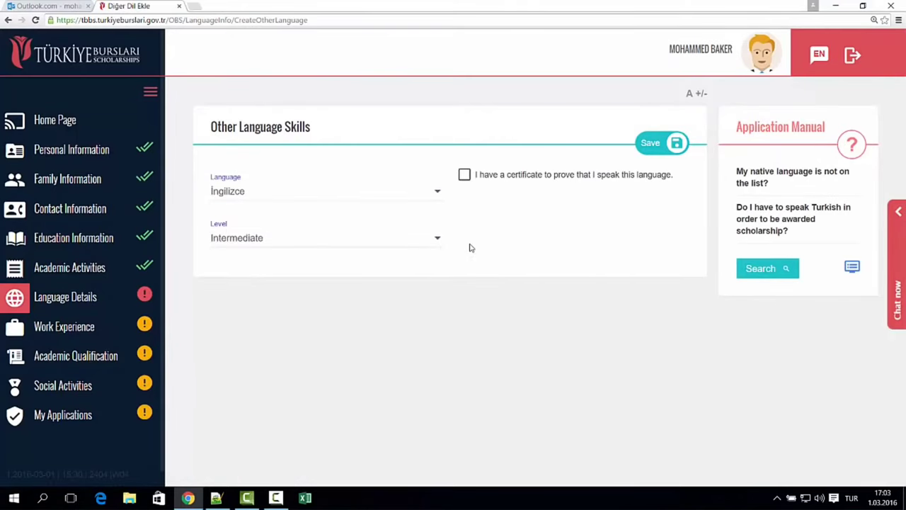
click(485, 182)
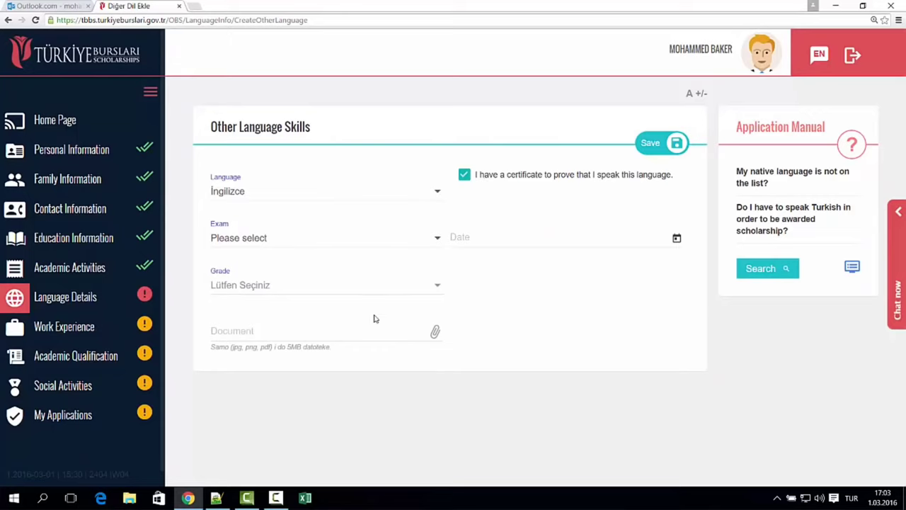
click(477, 190)
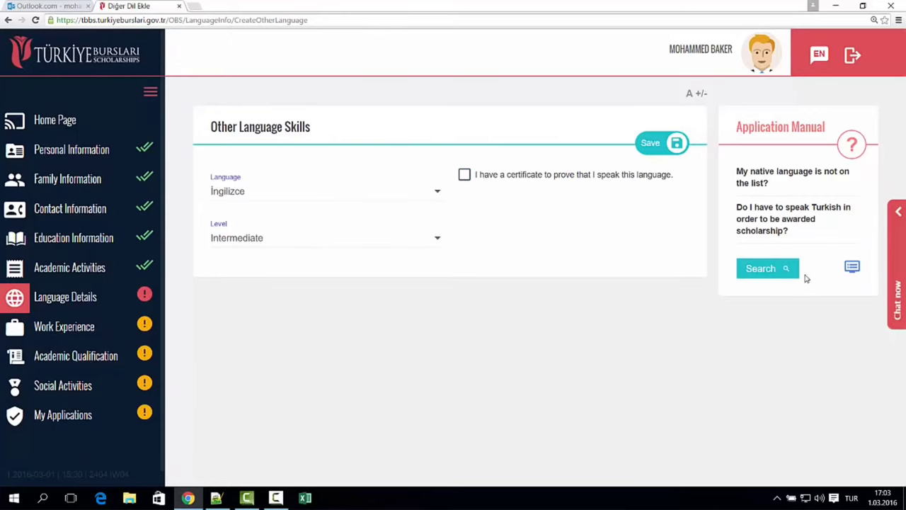
click(658, 152)
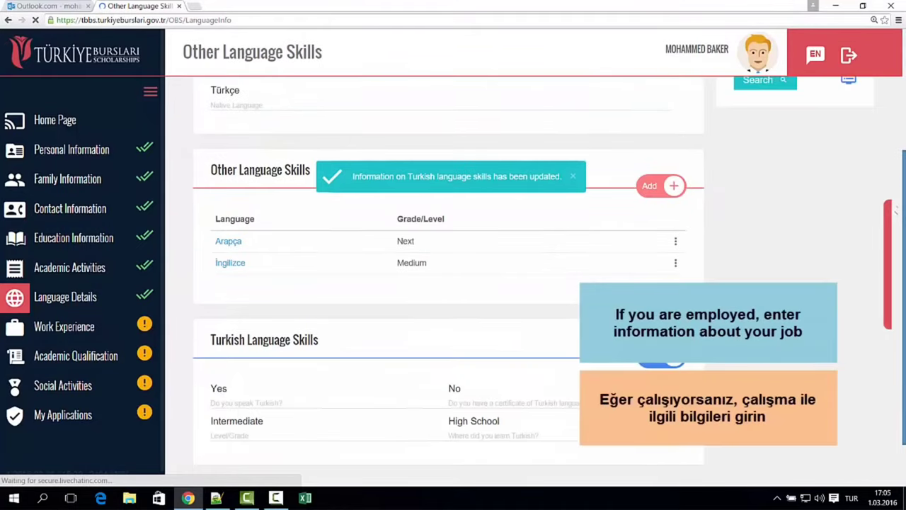
- Open Work Experience, leave the internship option unticked, then go to Academic Qualification
click(70, 331)
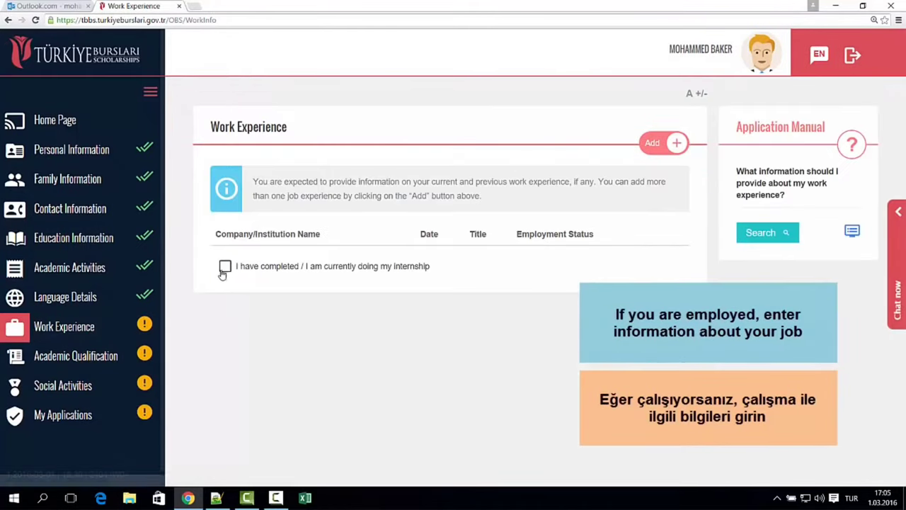
click(223, 270)
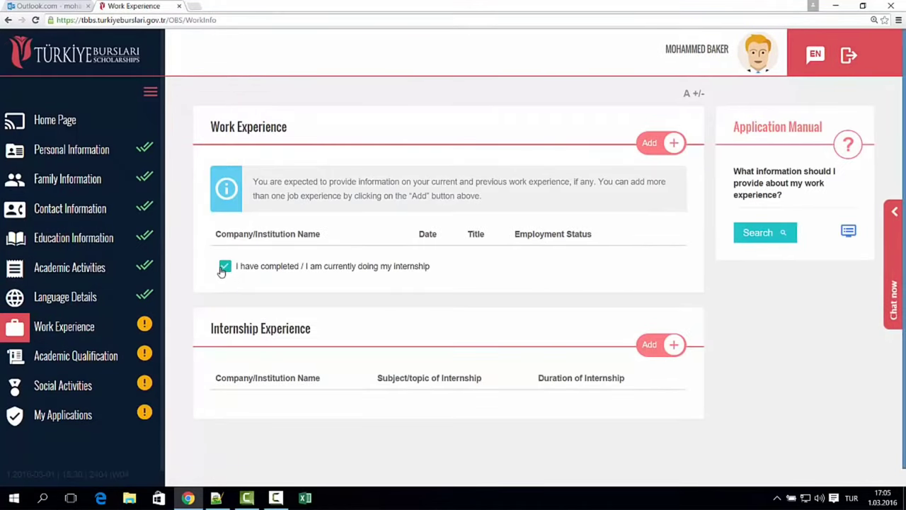
click(344, 266)
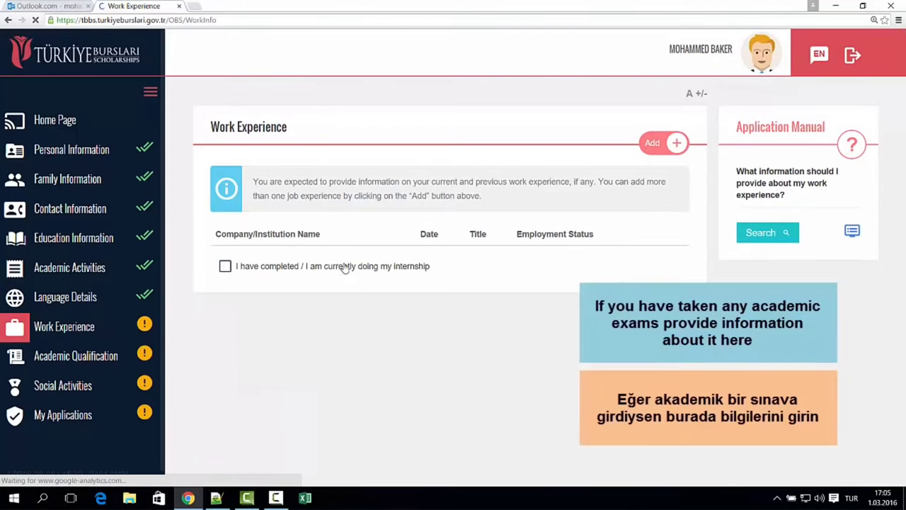
click(63, 357)
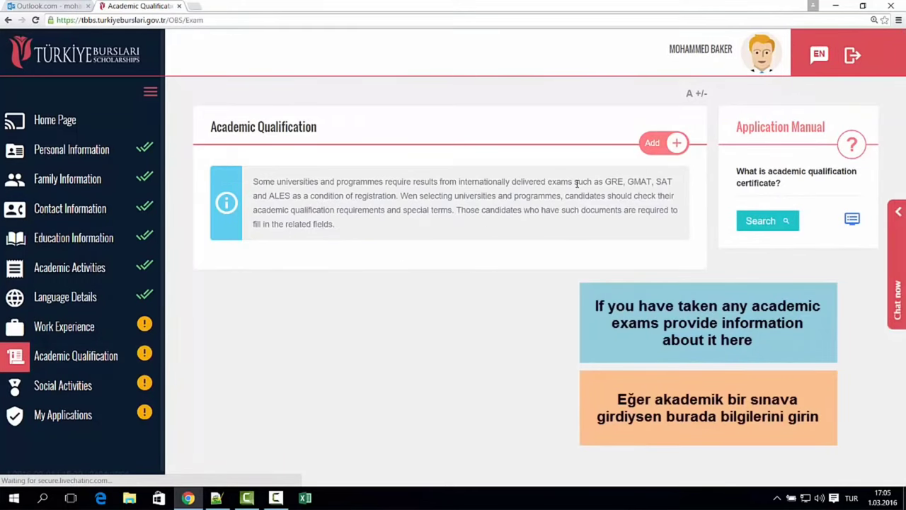
- Add a new exam entry: GRE (Quantitative Reasoning), taken in Turkey on 07/07/2014
drag(286, 183, 338, 232)
click(658, 147)
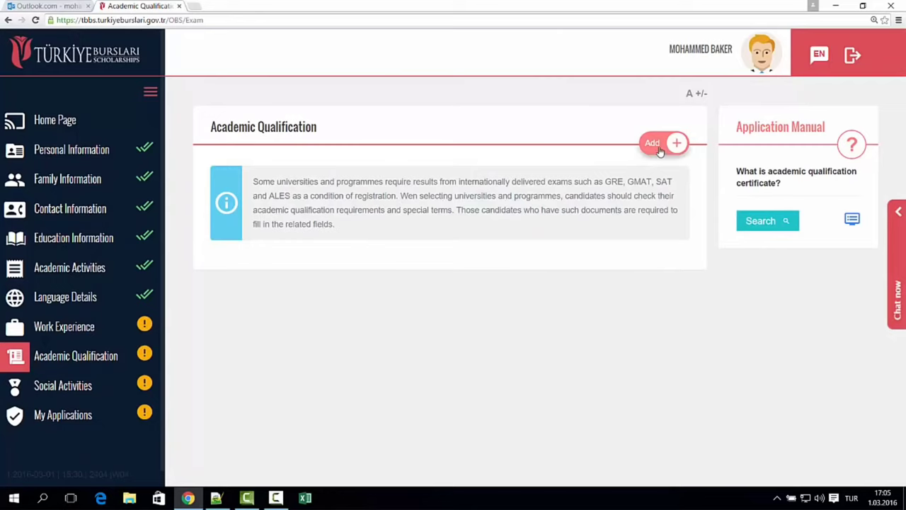
click(271, 195)
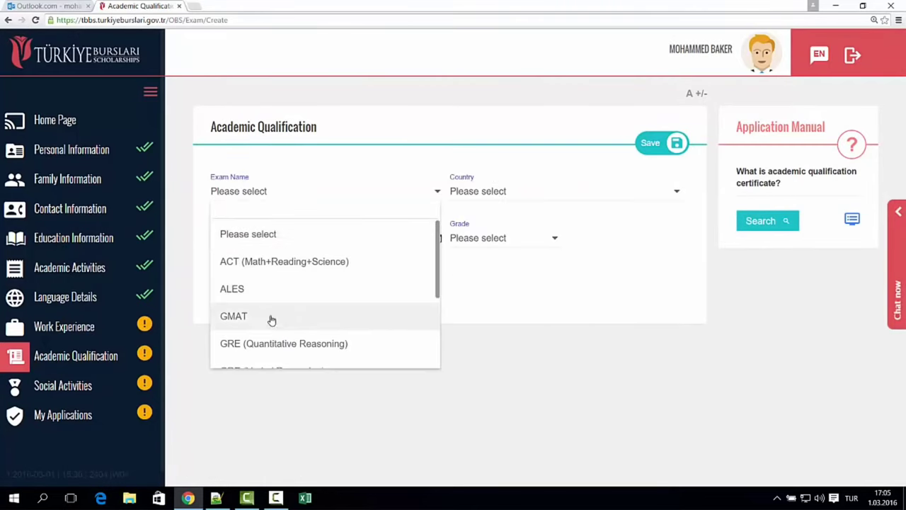
click(259, 347)
click(480, 193)
text(tur)
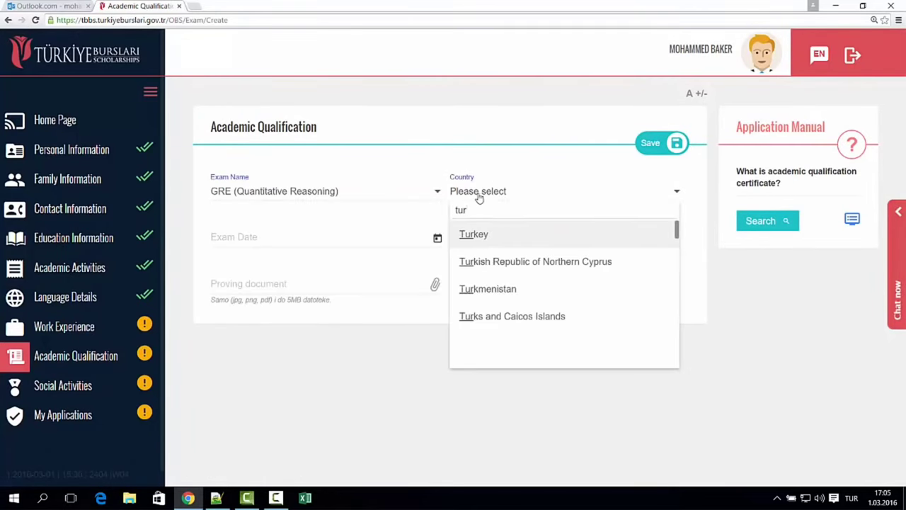
click(468, 235)
click(438, 238)
click(270, 333)
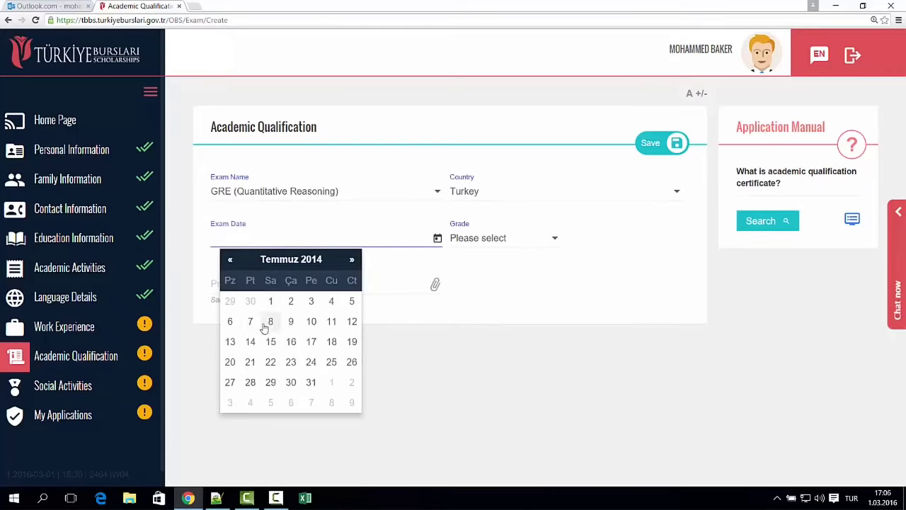
click(249, 320)
- Set the grade to 165,87, attach the proving document, and save the result
click(500, 243)
click(506, 310)
scroll(584, 301, down, 5)
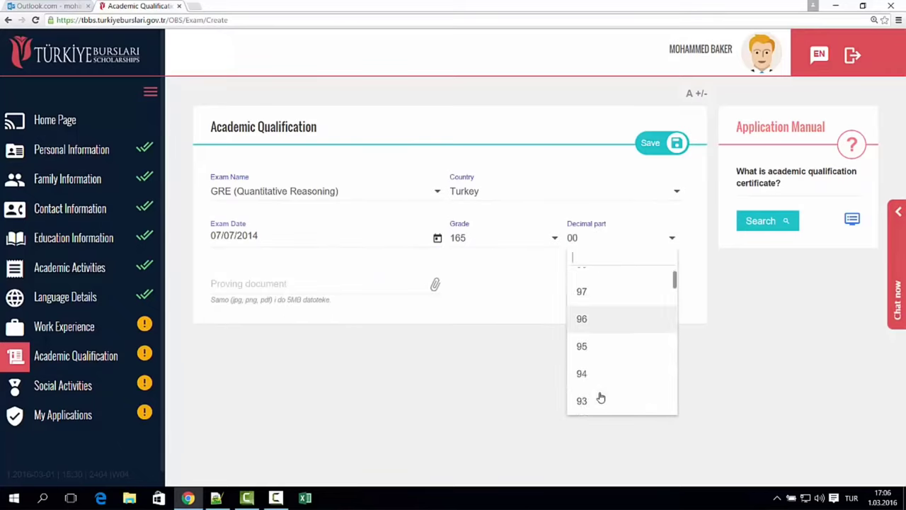
click(588, 389)
click(297, 285)
double_click(343, 166)
click(662, 143)
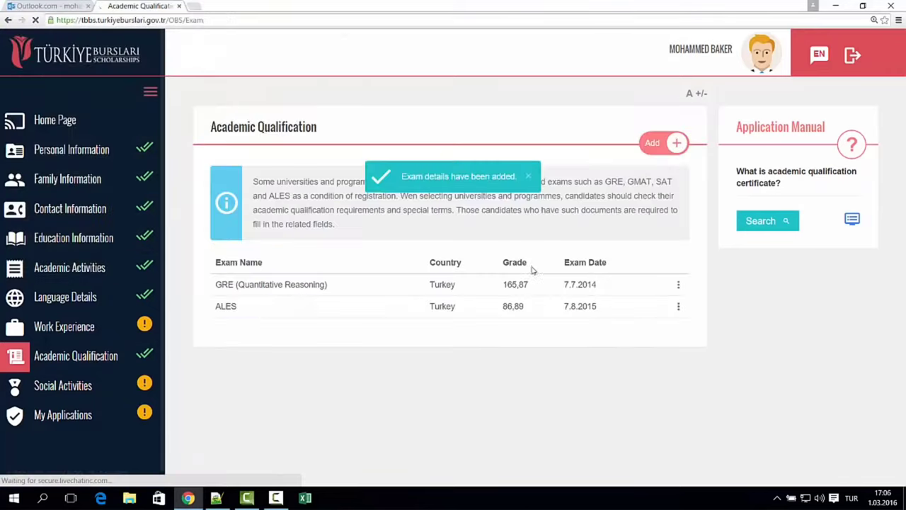
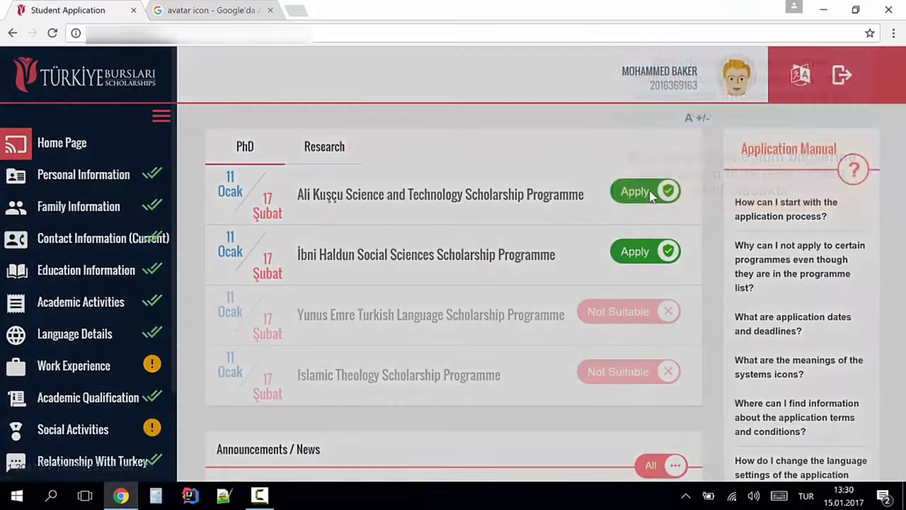
- Start the Ali Kuşçu Science and Technology application and read its notices and required-documents list
drag(349, 168, 461, 248)
click(682, 327)
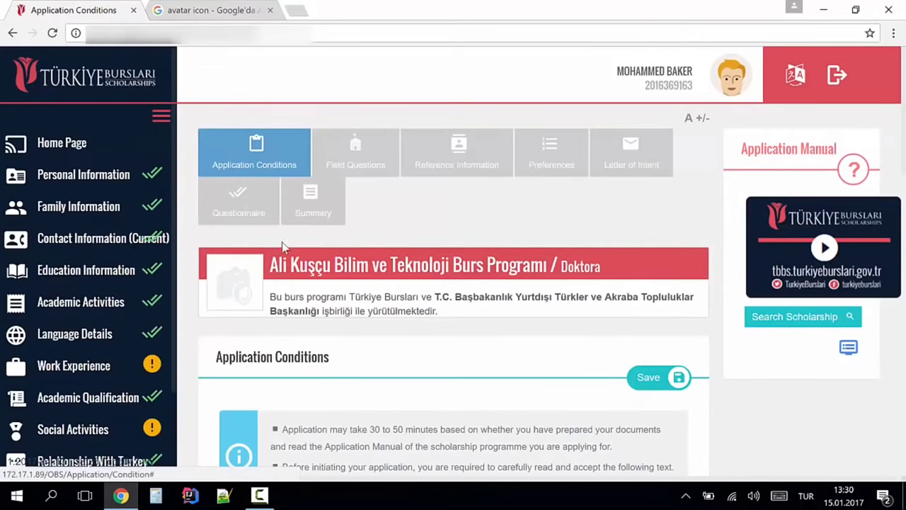
scroll(314, 257, down, 2)
drag(279, 285, 605, 342)
scroll(366, 318, down, 3)
drag(232, 361, 382, 418)
click(415, 324)
scroll(340, 216, down, 5)
drag(338, 206, 441, 296)
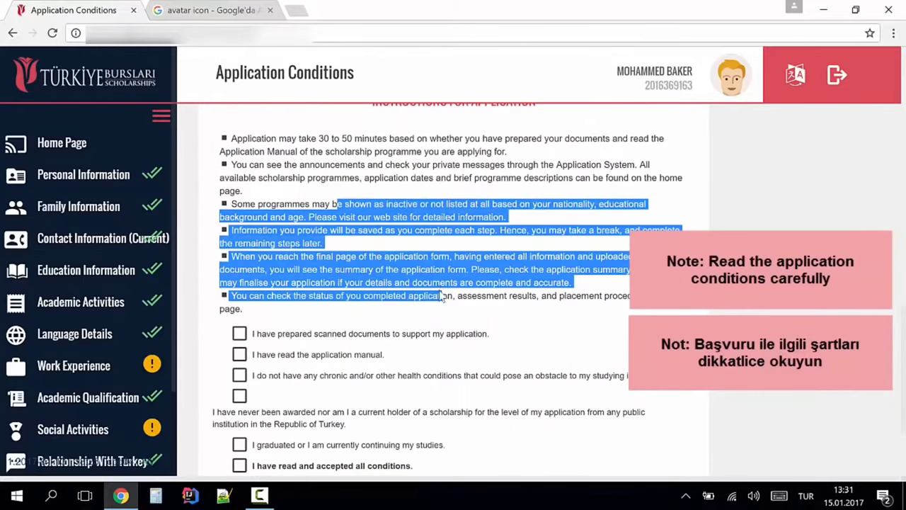
click(316, 320)
scroll(212, 425, up, 1)
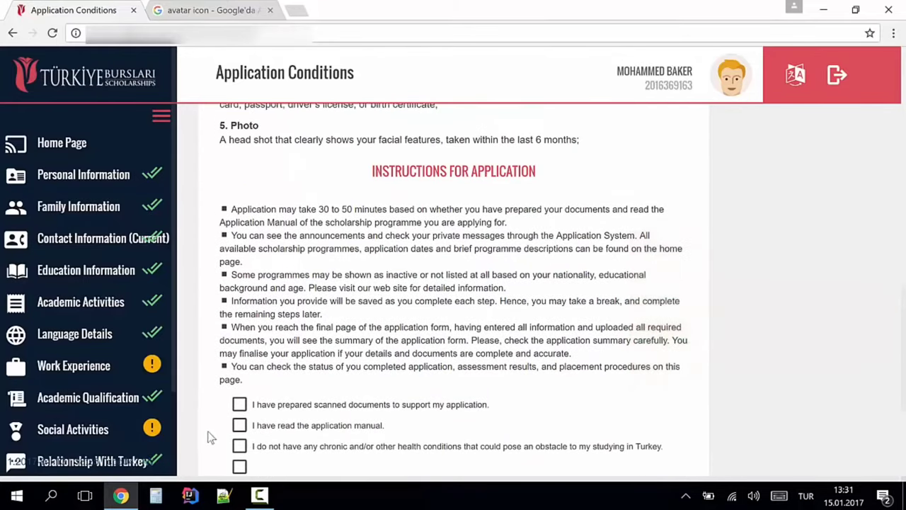
- Tick all six Application Conditions consent checkboxes
click(239, 404)
click(239, 425)
click(240, 446)
click(240, 466)
scroll(455, 411, down, 2)
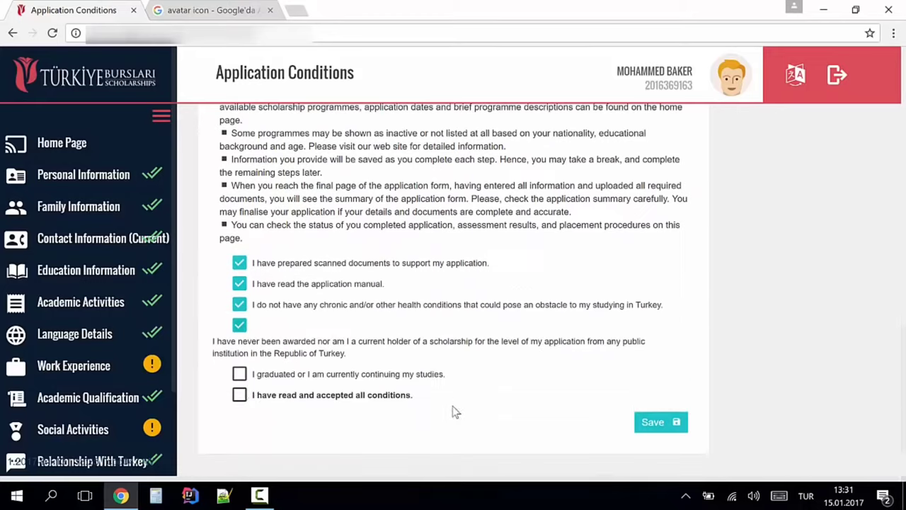
click(239, 374)
click(240, 395)
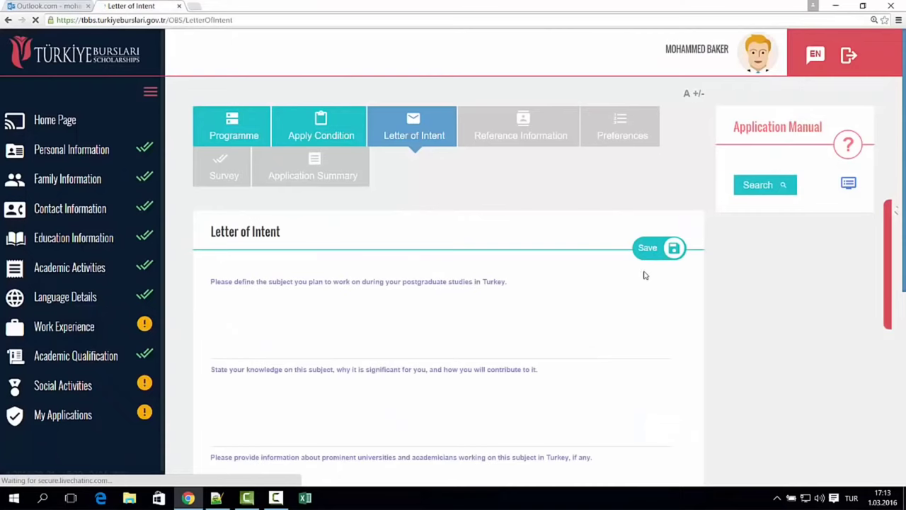
- Paste in web data mining as the planned PhD subject and the knowledge and experience answer
click(389, 301)
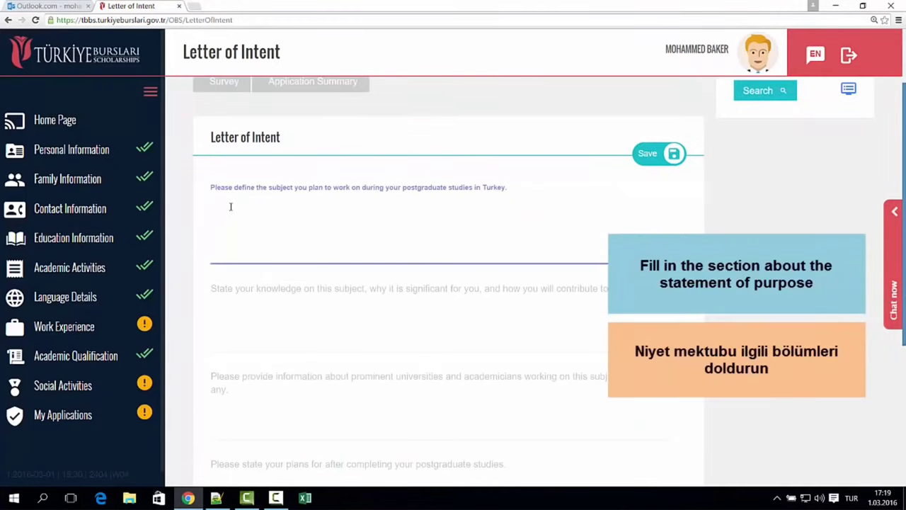
text(I am planning to make my PhD in web data mining field.)
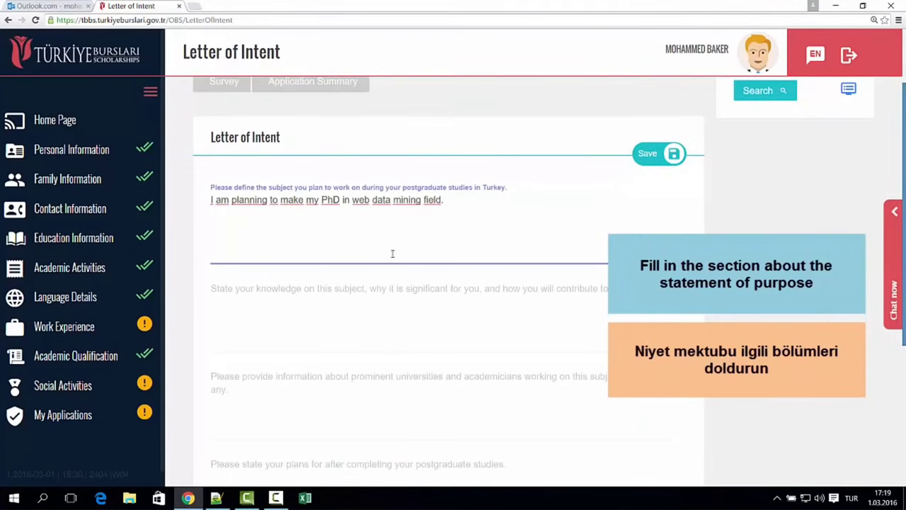
scroll(467, 322, down, 1)
key(Tab)
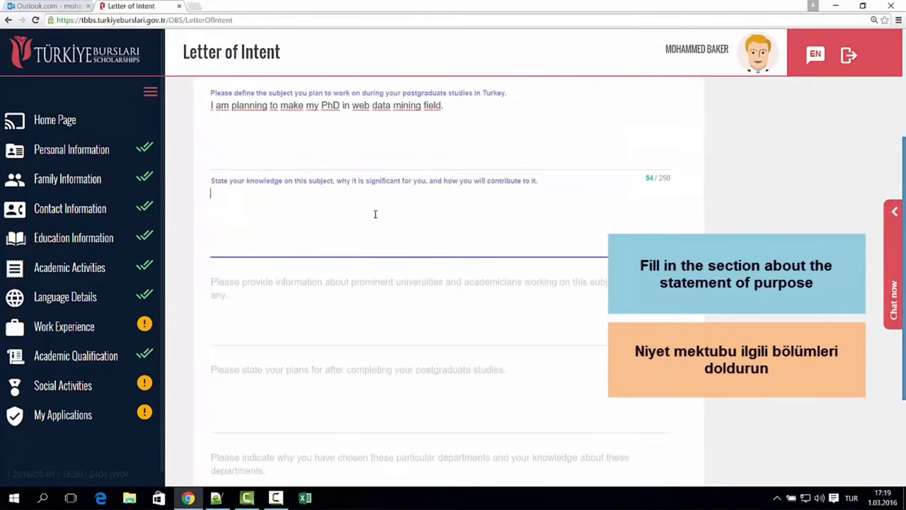
text(I have a good experience about this field. May experience comes from my reading background and reading some papers in this field)
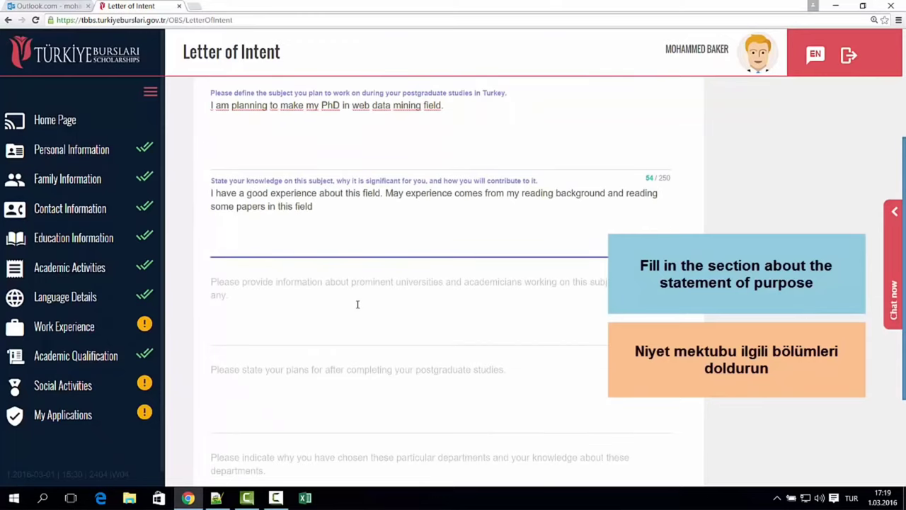
- Fill in Gazi University and METU, post-graduation plans and department reasons, then save
key(Tab)
text(Gazi University, METU)
scroll(378, 365, down, 1)
key(Tab)
text(I am planning to get back my home and serve my country.)
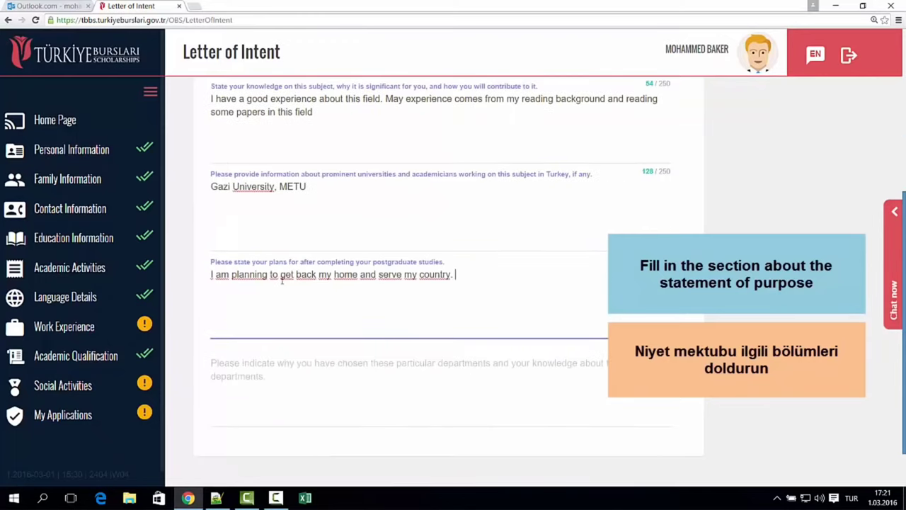
click(288, 376)
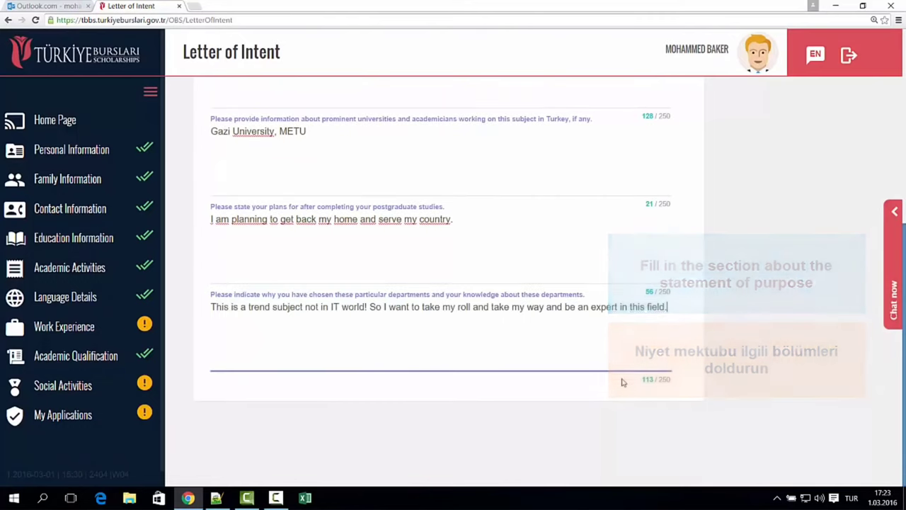
scroll(736, 296, up, 5)
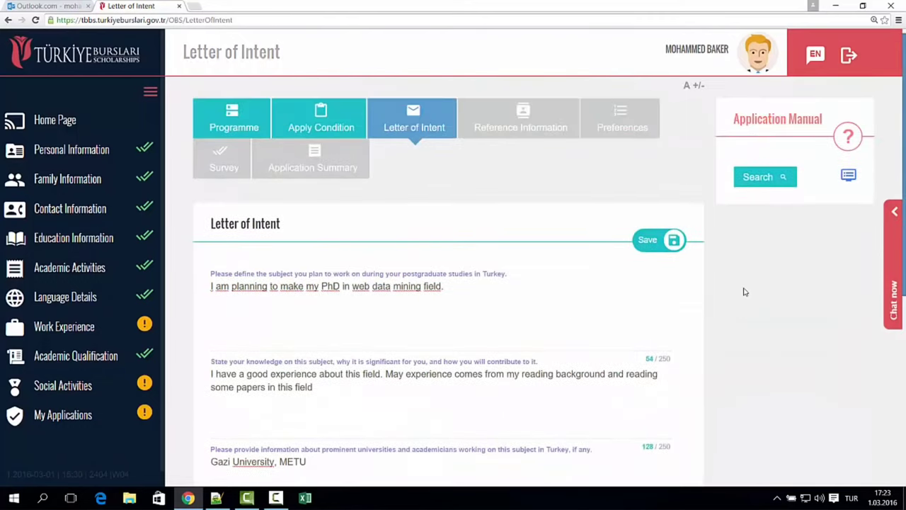
click(657, 247)
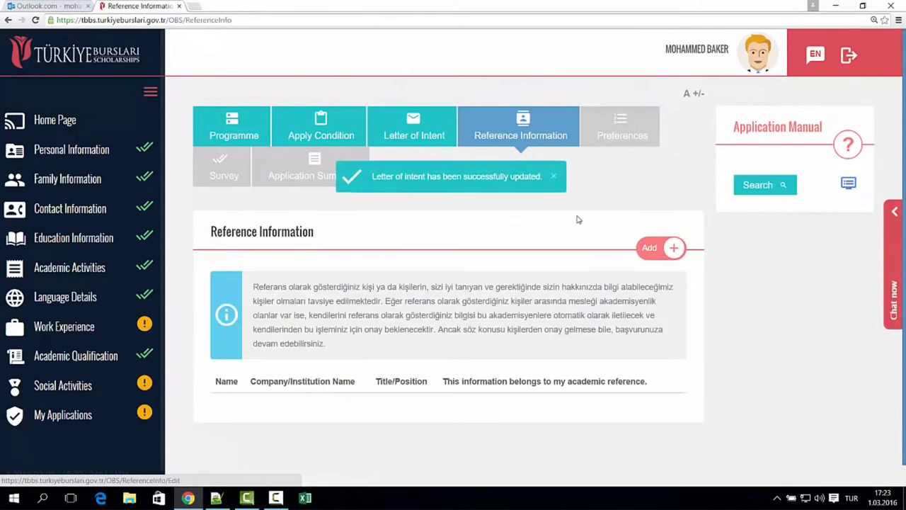
- Enter the reference's first name, surname, phone number and e-mail address
scroll(397, 213, down, 1)
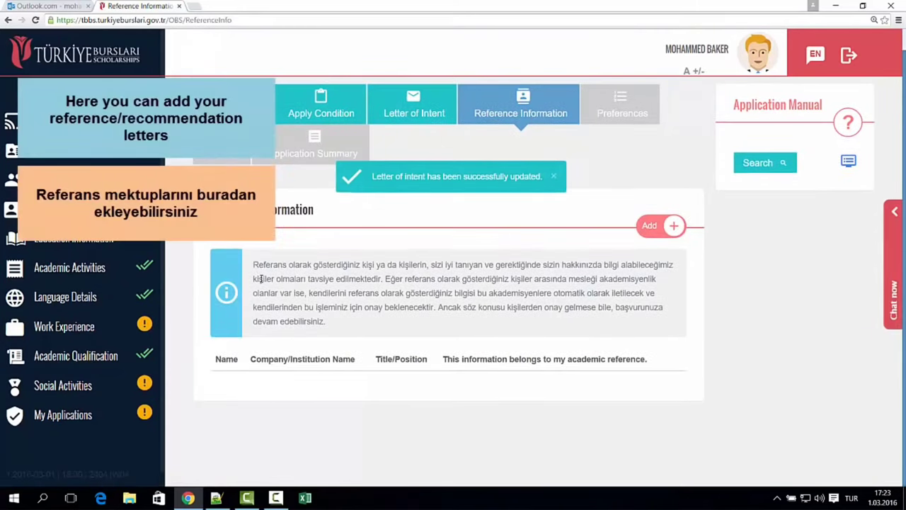
drag(254, 266, 463, 320)
click(462, 320)
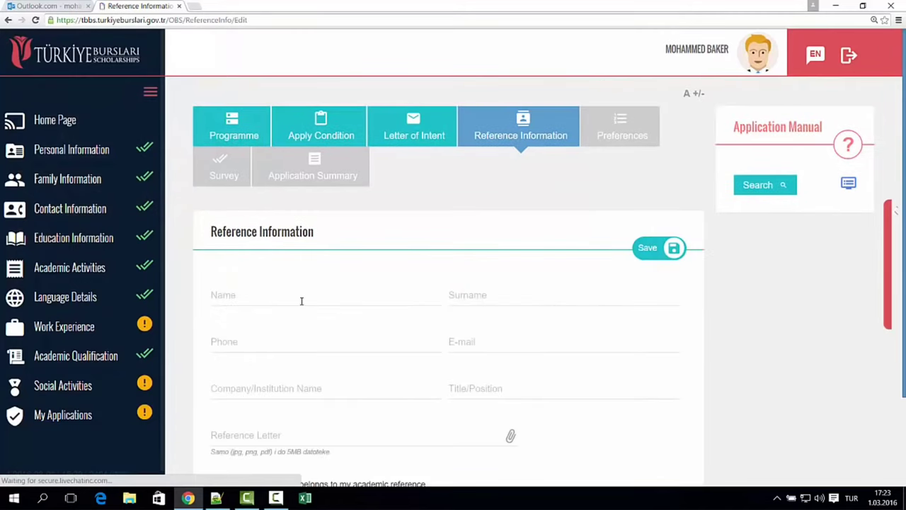
click(309, 301)
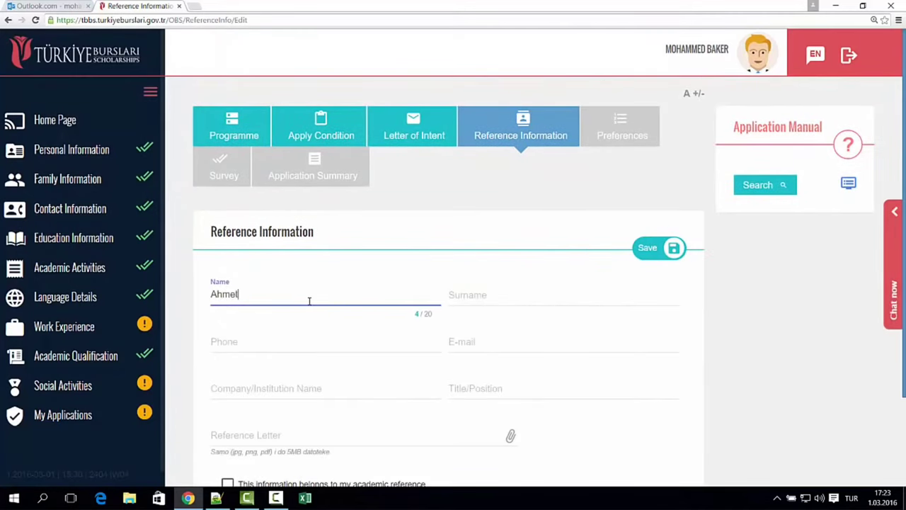
click(483, 291)
click(301, 347)
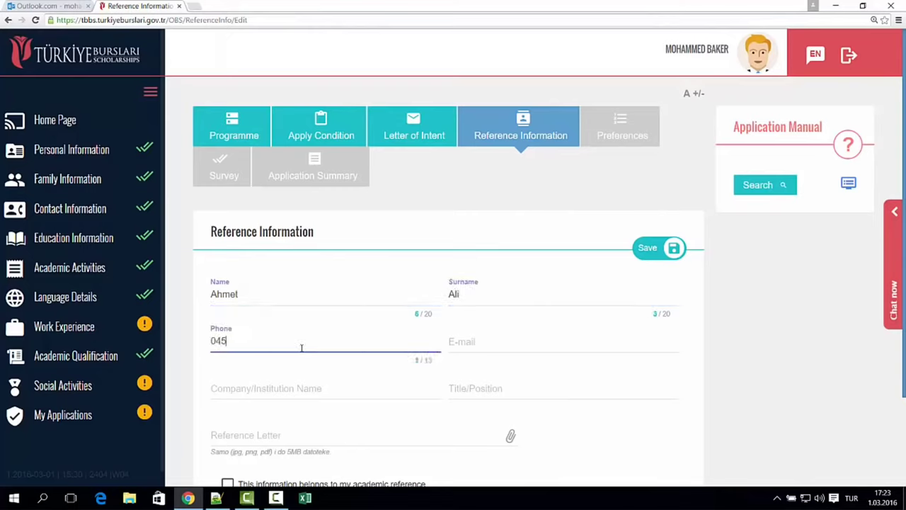
scroll(553, 337, down, 1)
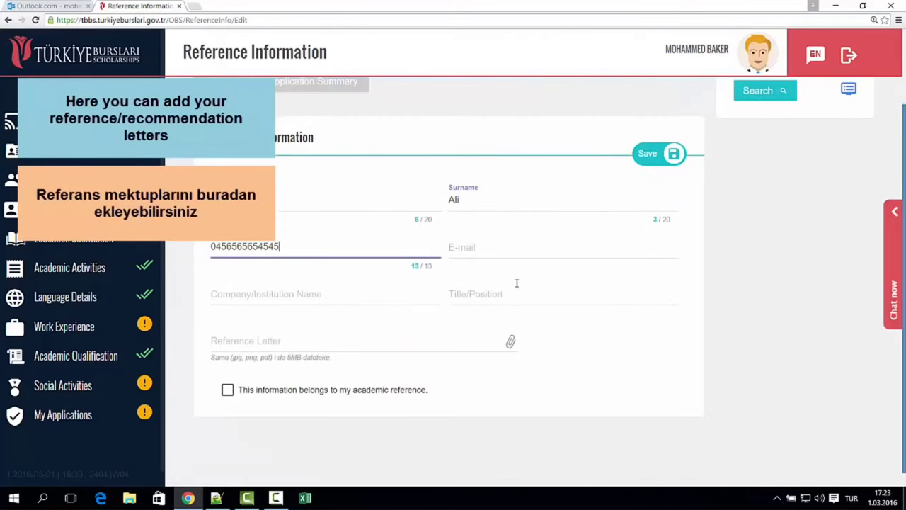
click(507, 255)
text(abc@)
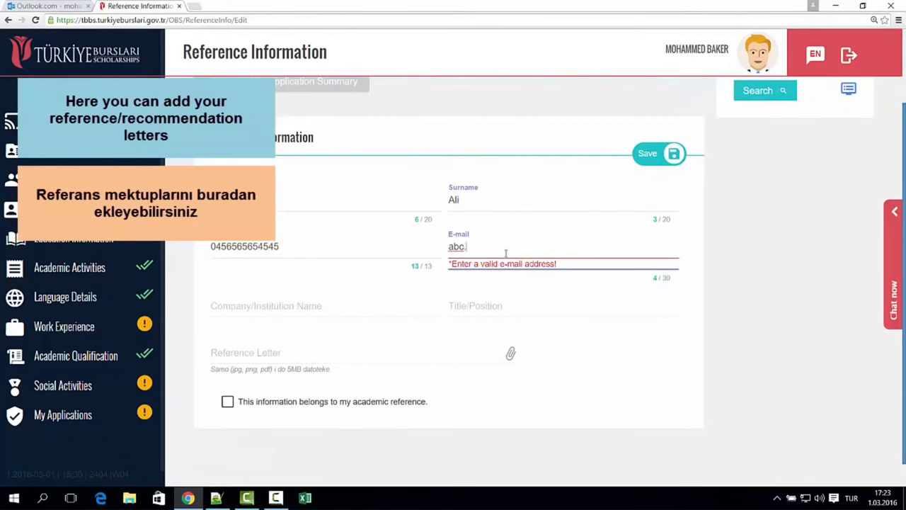
text(abc.com)
- Set institution Gazi University, title Professor, attach ornek_k_belgesi.jpg, mark it academic and save
click(324, 298)
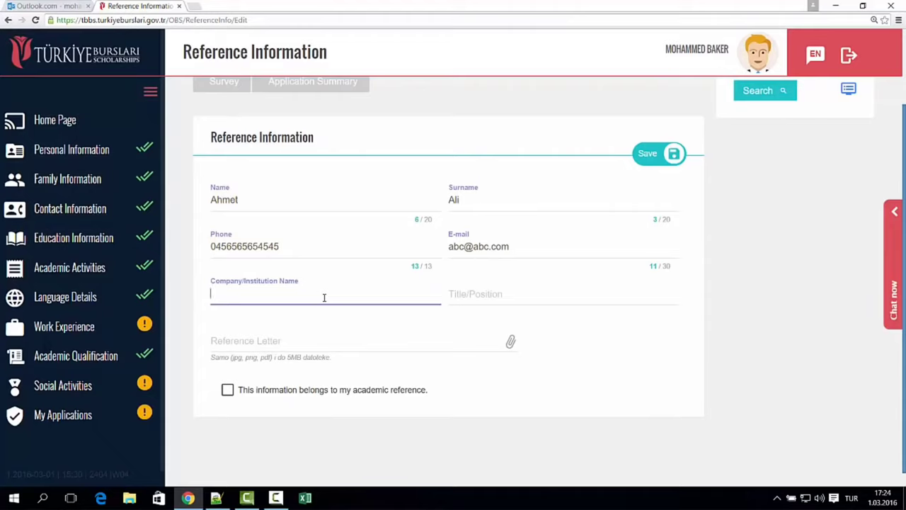
text(Gazi University)
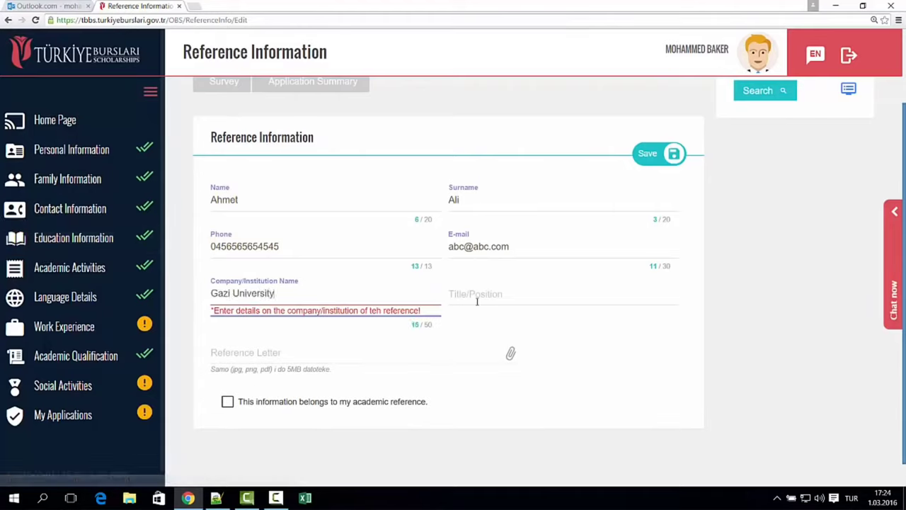
click(480, 281)
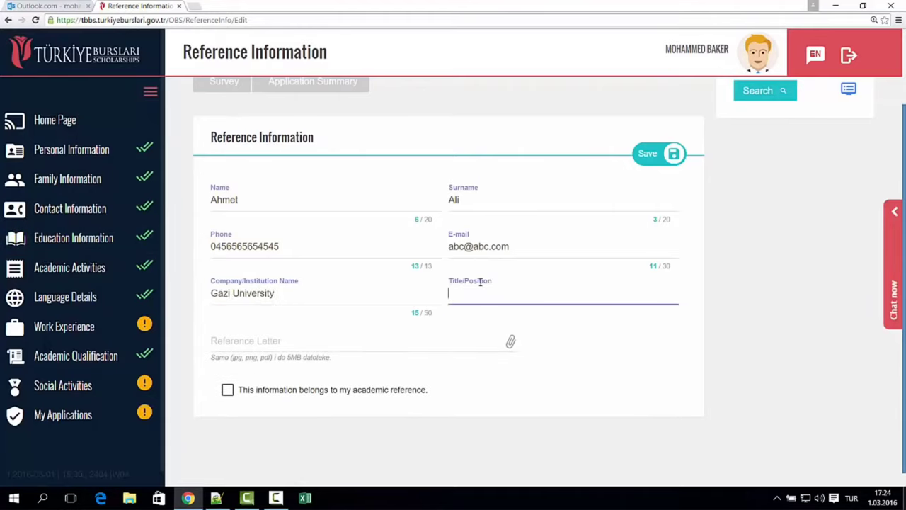
text(Professor)
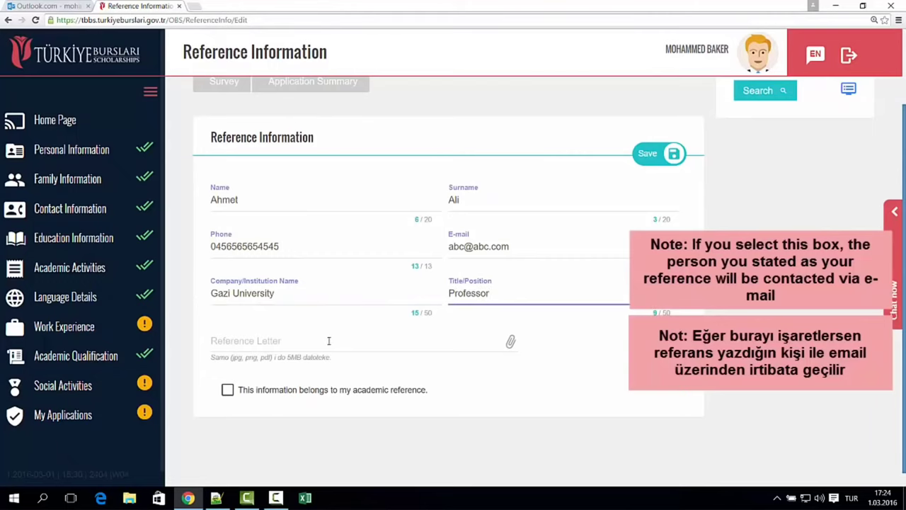
click(329, 341)
click(219, 143)
click(347, 261)
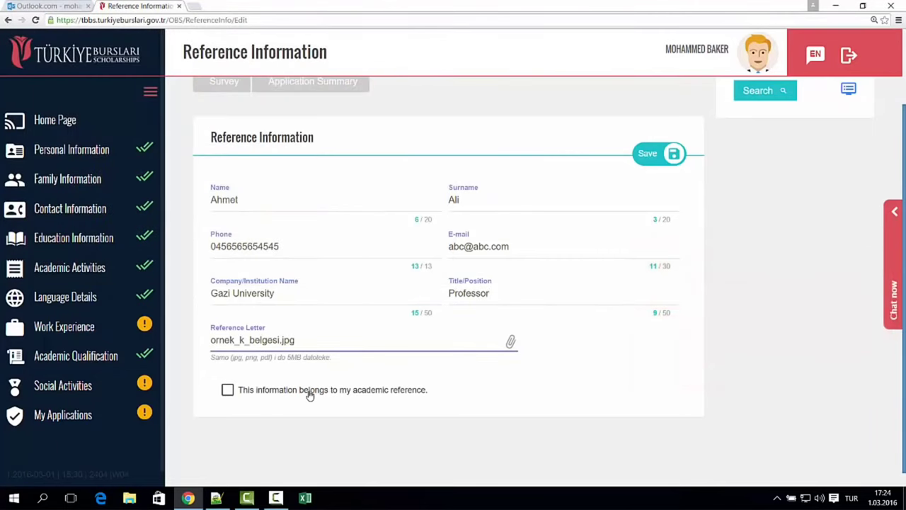
click(297, 395)
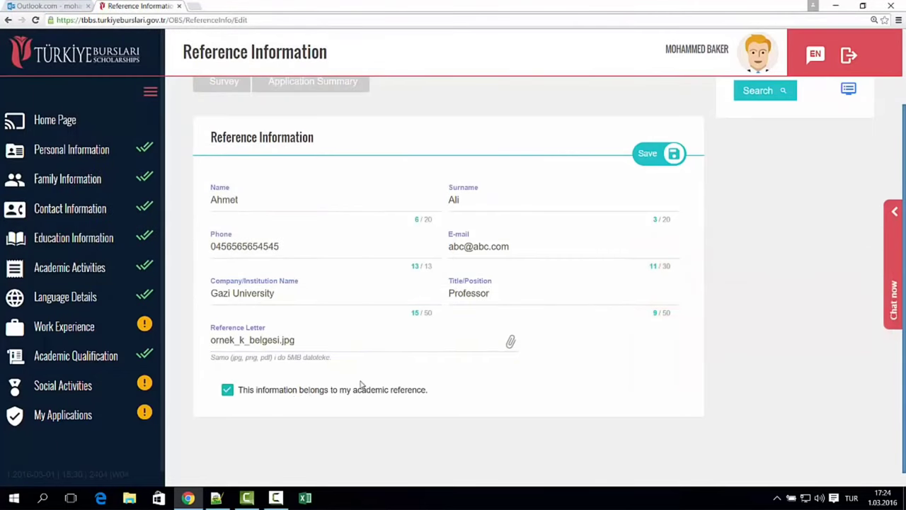
click(656, 157)
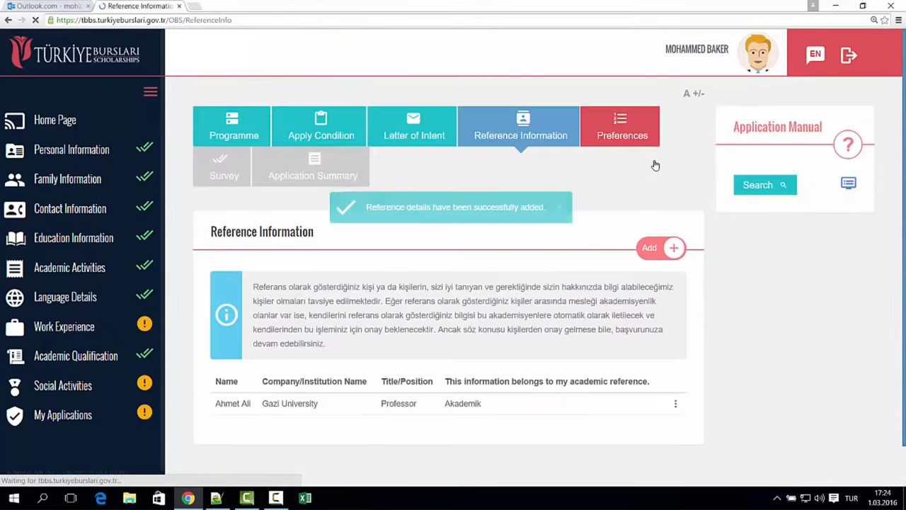
- Add a new reference and enter the person's name, surname, phone number and e-mail
click(660, 255)
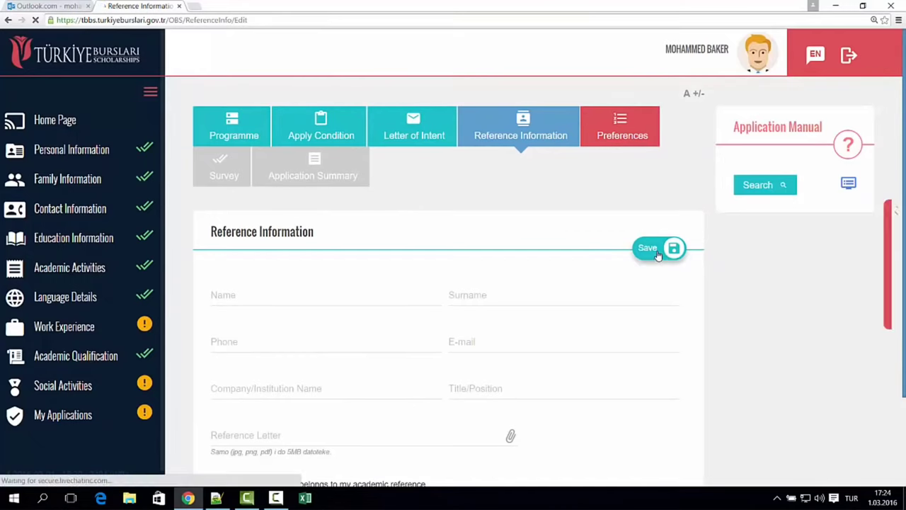
click(323, 292)
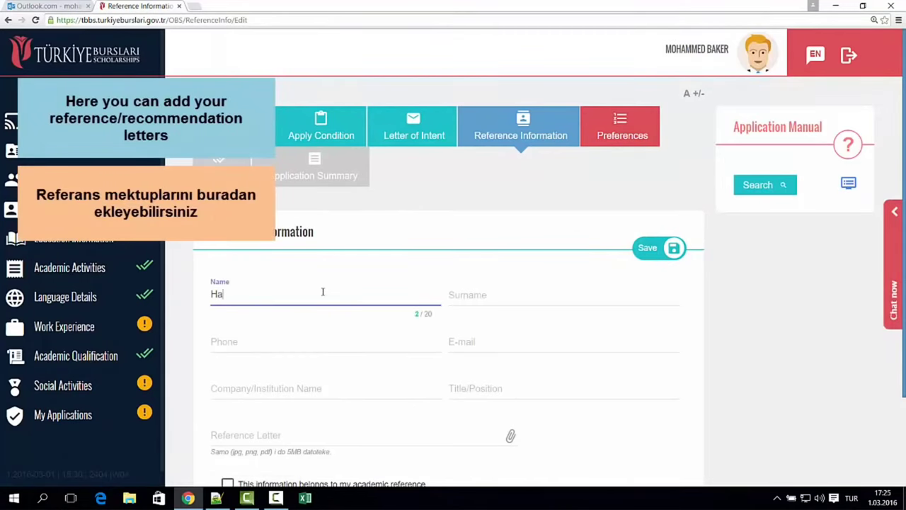
key(Tab)
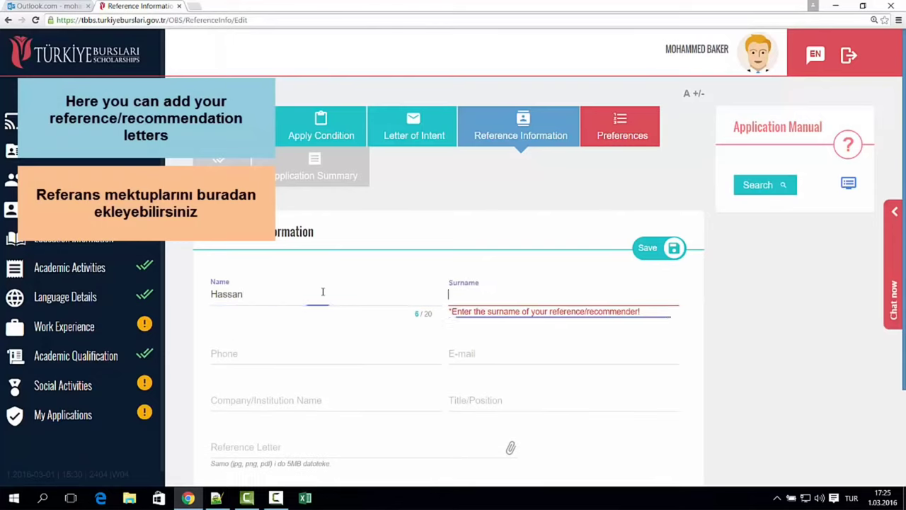
click(296, 365)
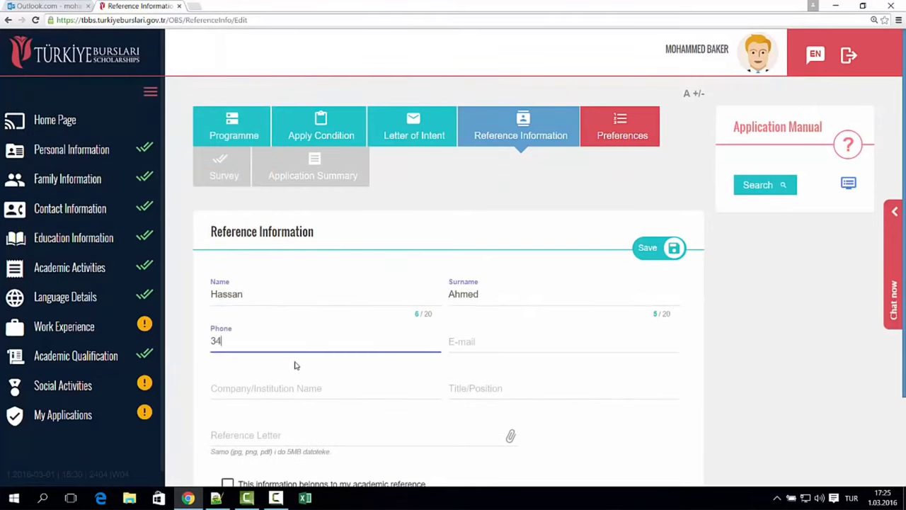
click(485, 344)
text(sdfd@sdfsdf.com)
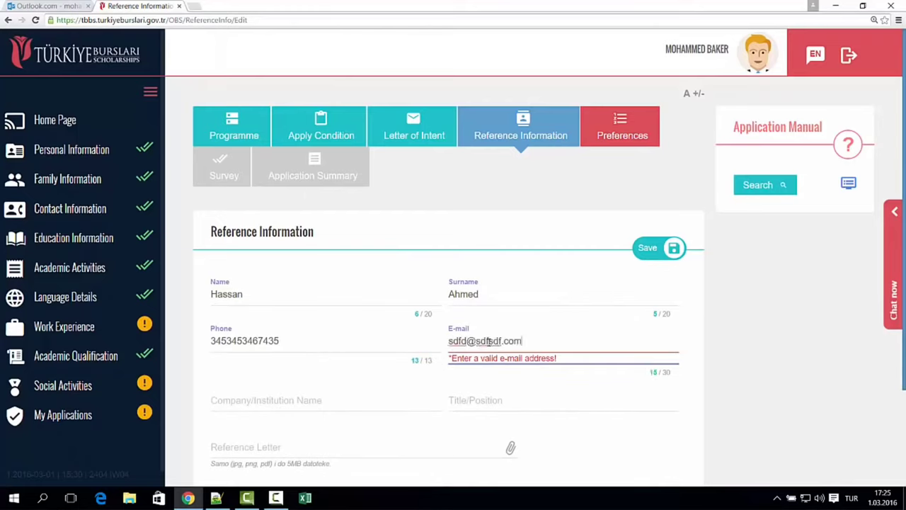
- Set company ABC Company and title Head, attach k1.jpg as the letter, and save
click(334, 406)
text(ABC Company)
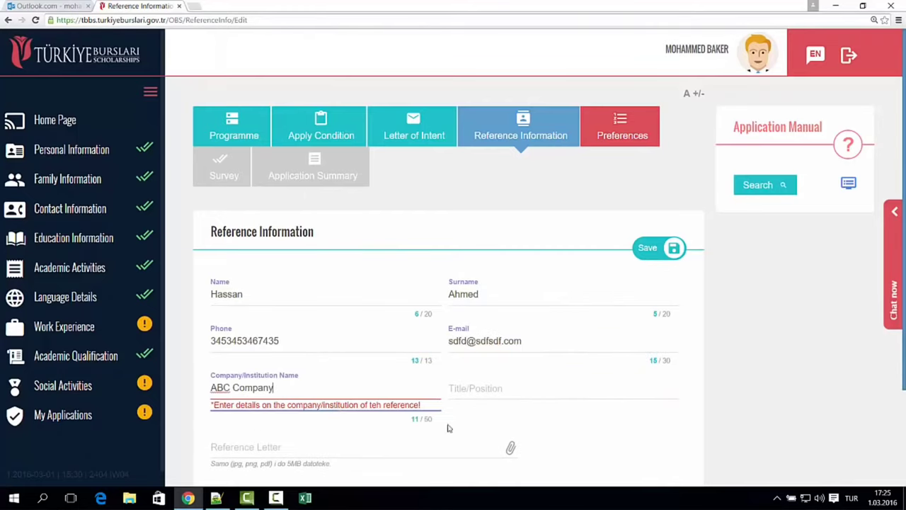
click(480, 389)
text(Head)
scroll(477, 393, down, 2)
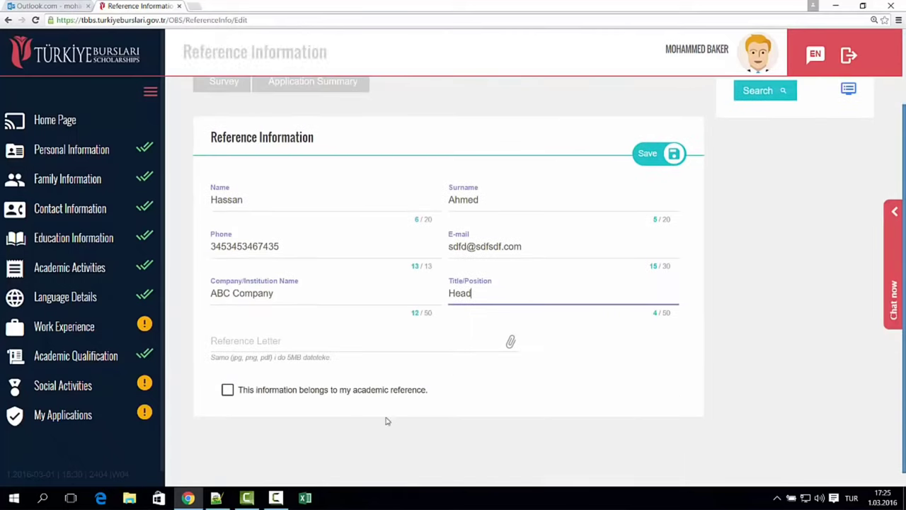
click(293, 340)
double_click(331, 99)
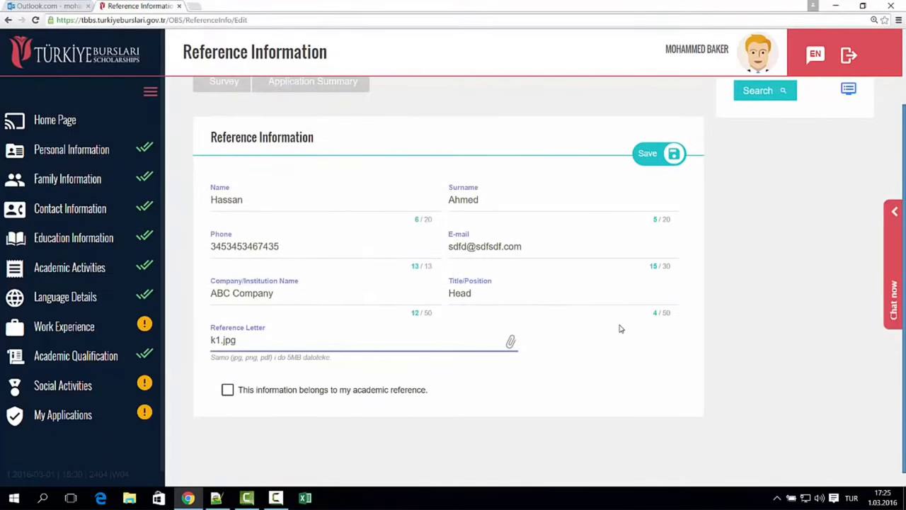
click(683, 155)
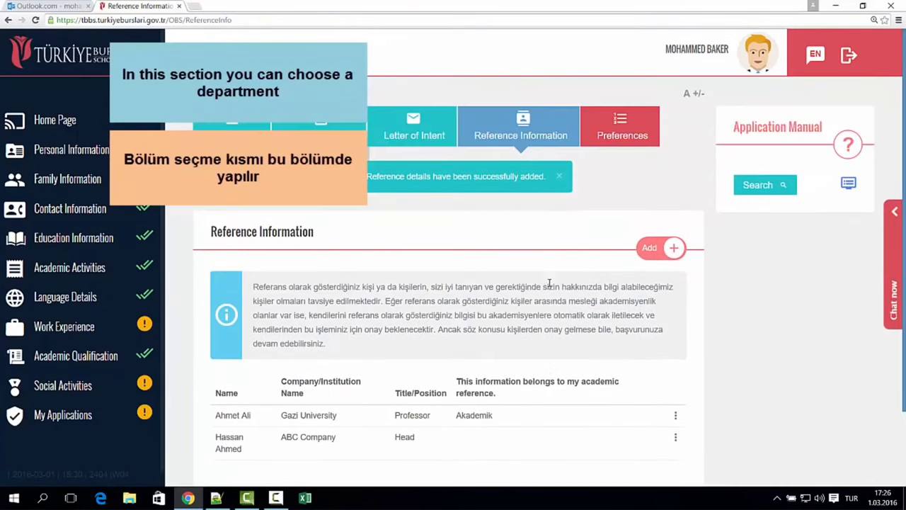
- Add ANADOLU ÜNİVERSİTESİ Computer Hardware as the first university preference
click(620, 146)
drag(256, 289, 677, 316)
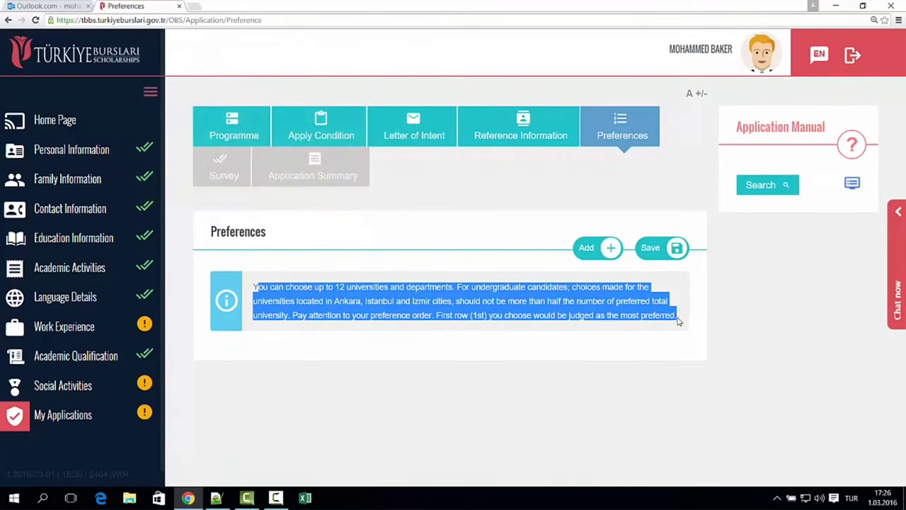
click(662, 314)
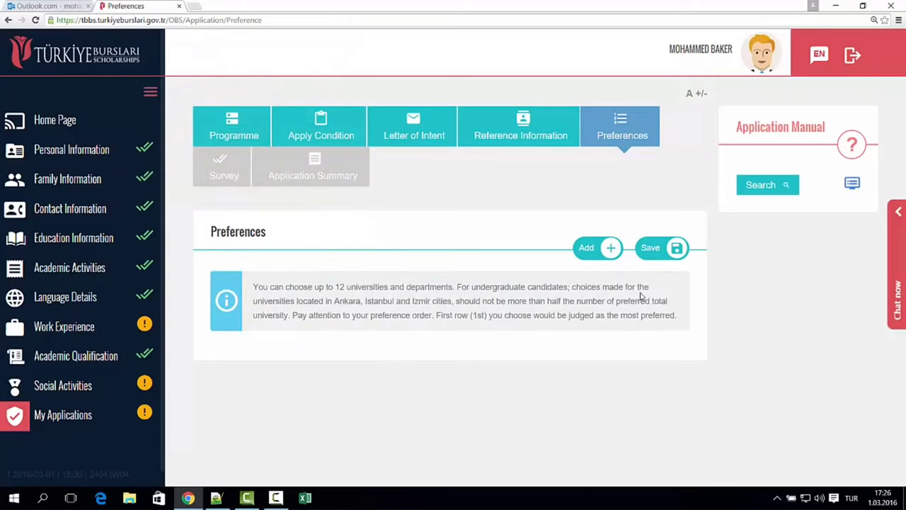
click(600, 256)
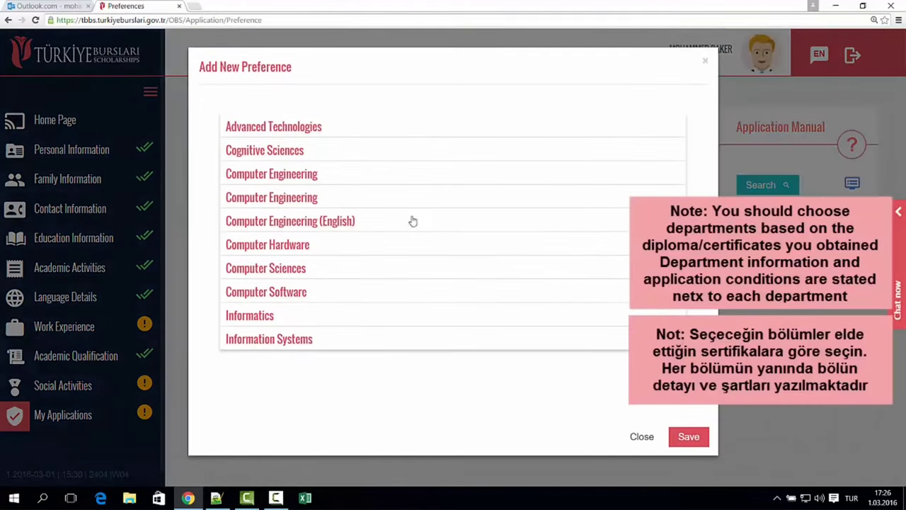
click(269, 244)
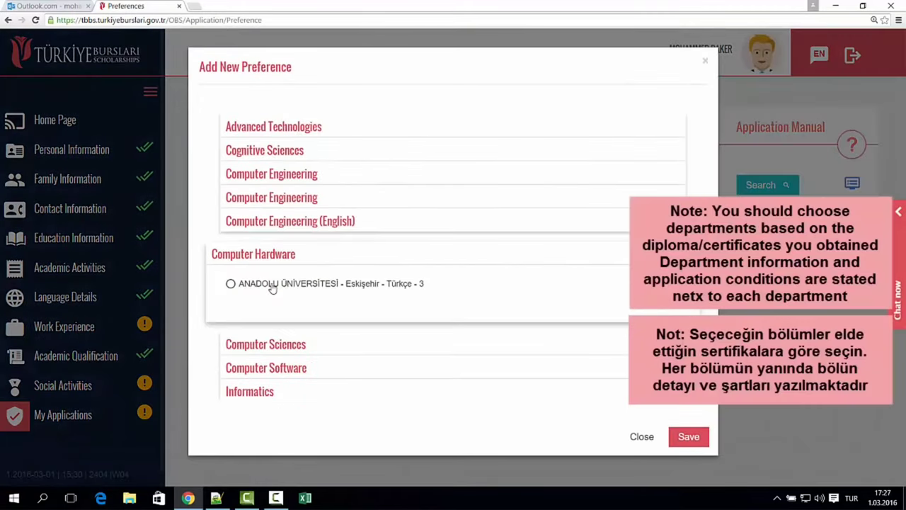
click(272, 285)
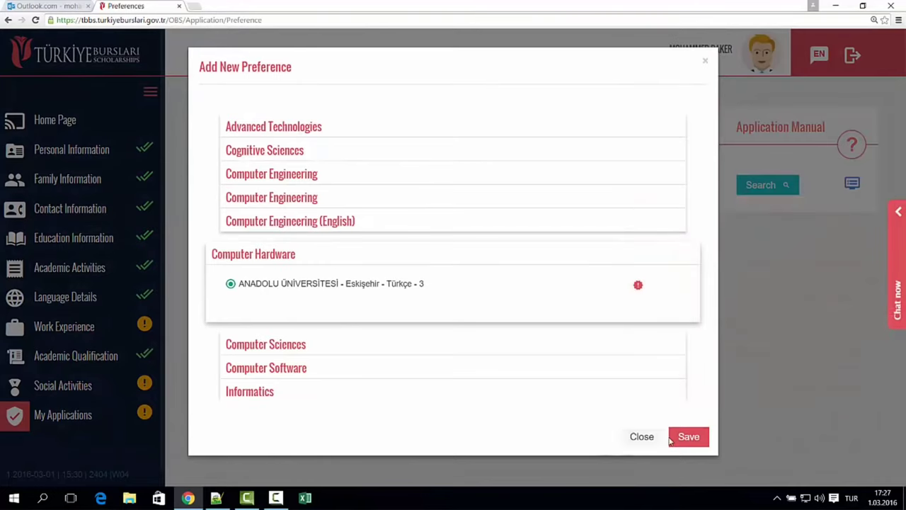
click(687, 445)
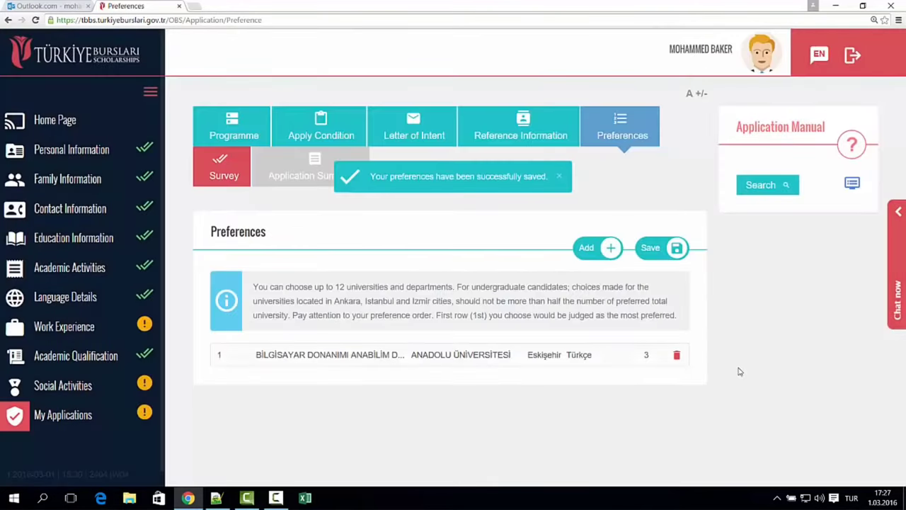
- Add GAZİ ÜNİVERSİTESİ Computer Sciences as the second preference
click(606, 248)
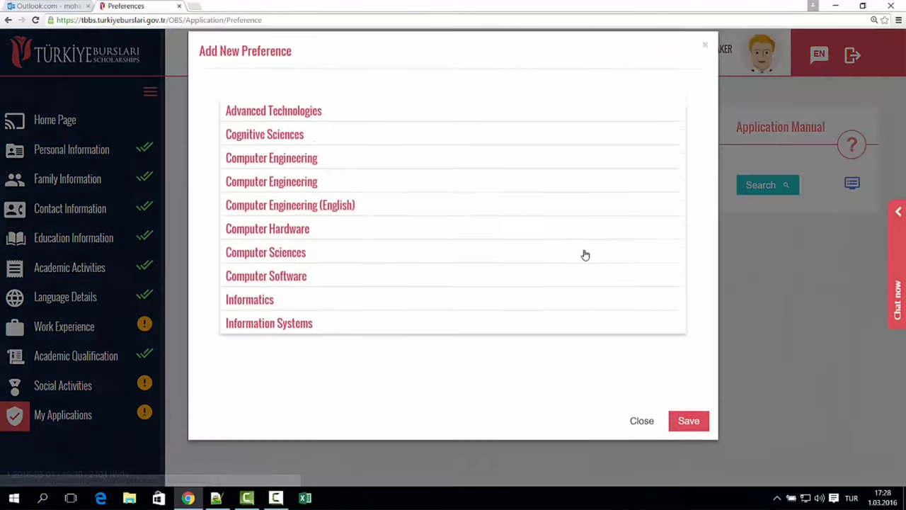
click(280, 274)
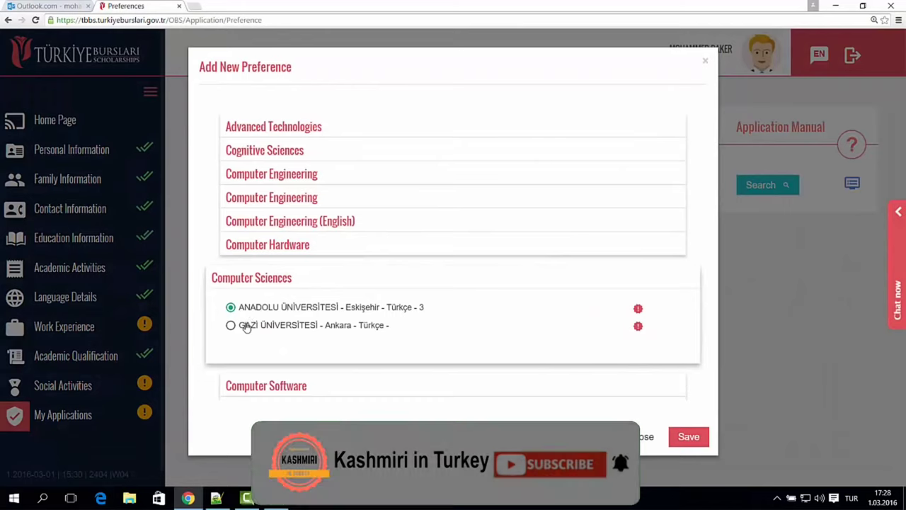
click(247, 324)
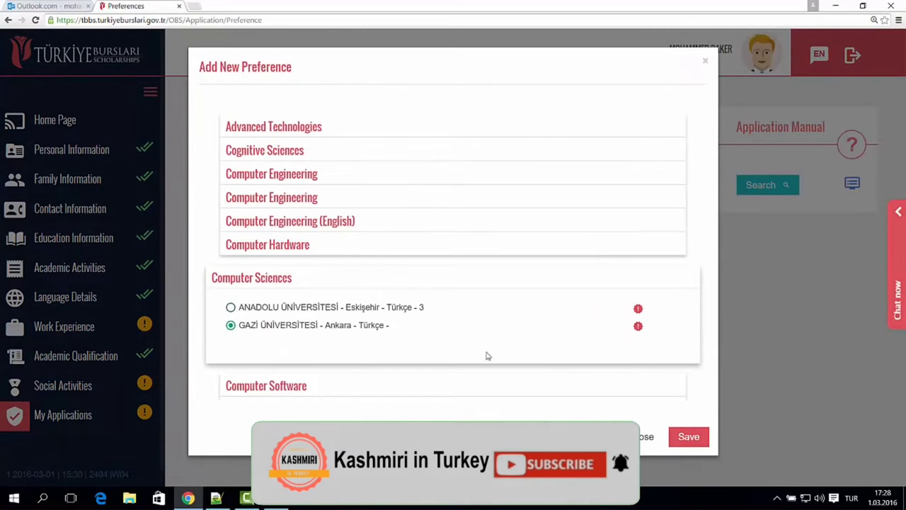
click(687, 446)
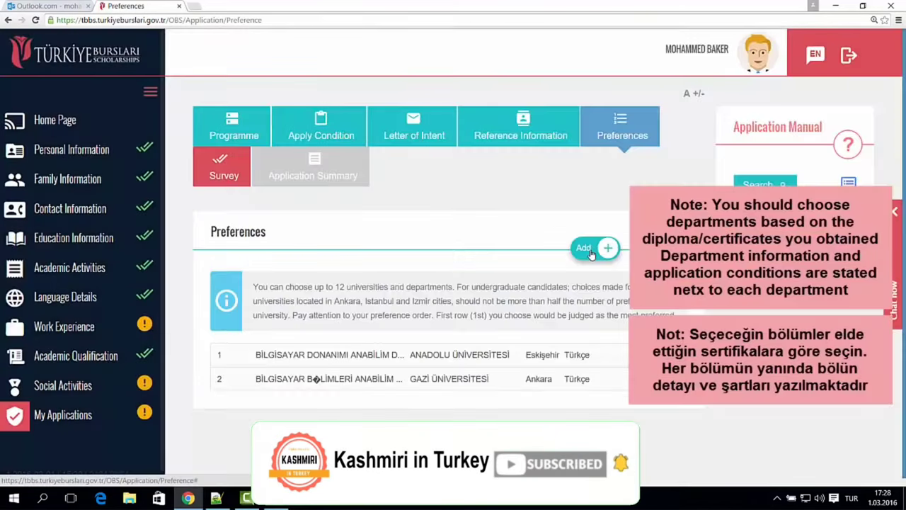
- Add Gazi Advanced Technologies and Boğaziçi Computer Engineering as the third and fourth preferences
click(588, 245)
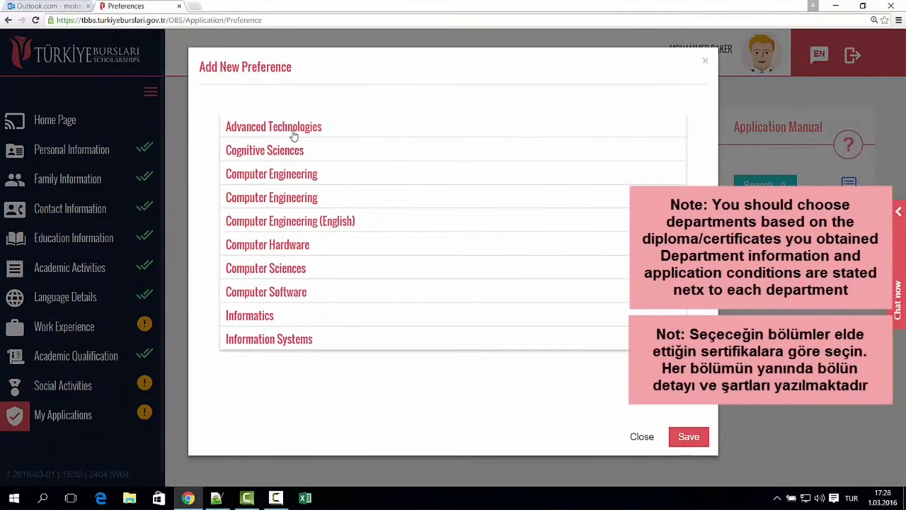
click(293, 134)
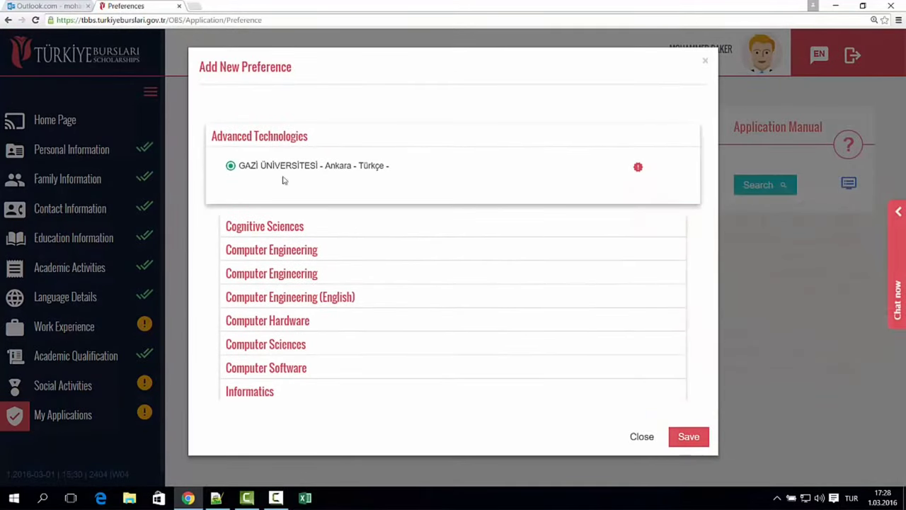
click(688, 435)
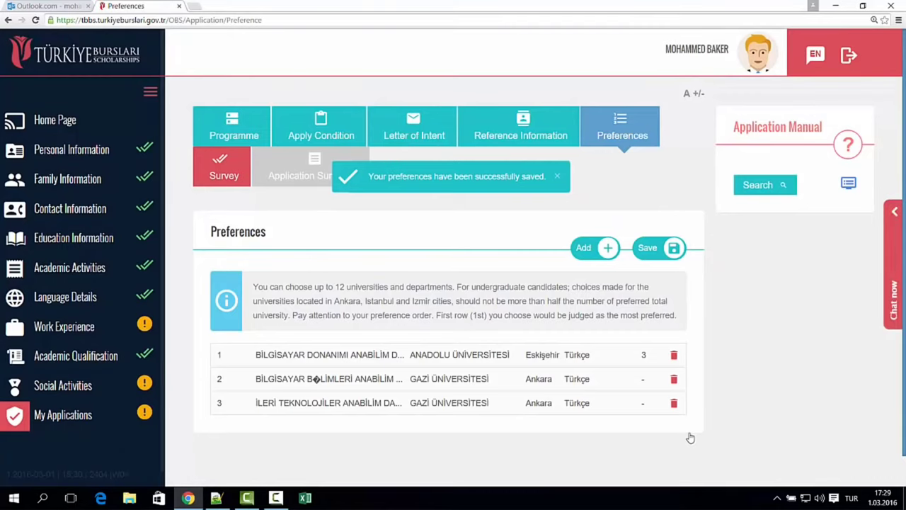
click(607, 248)
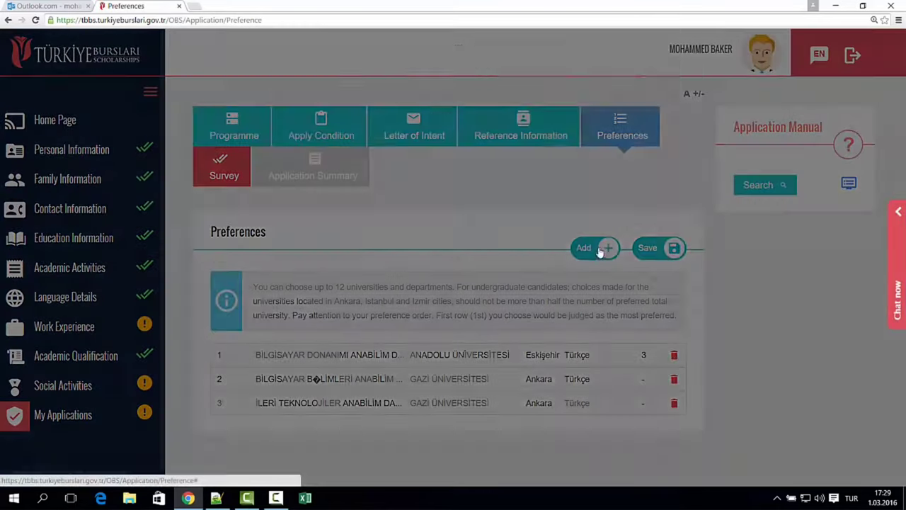
click(294, 177)
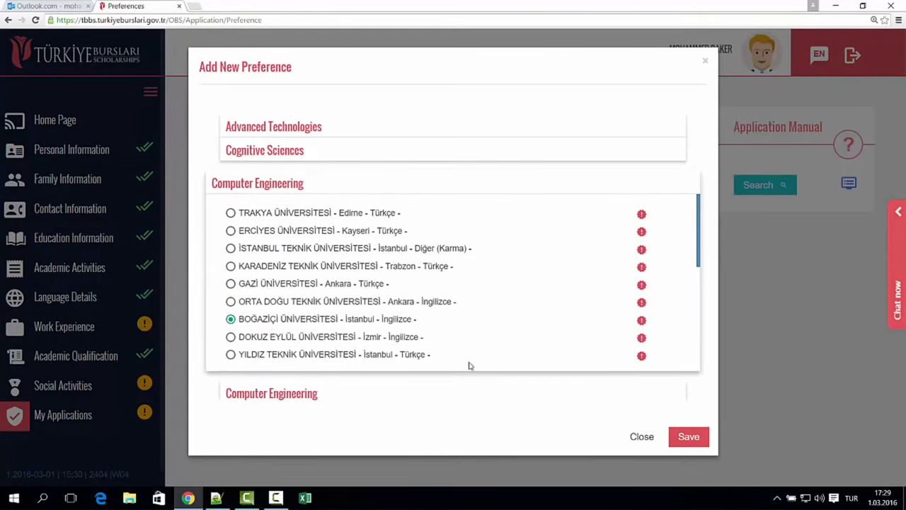
click(685, 438)
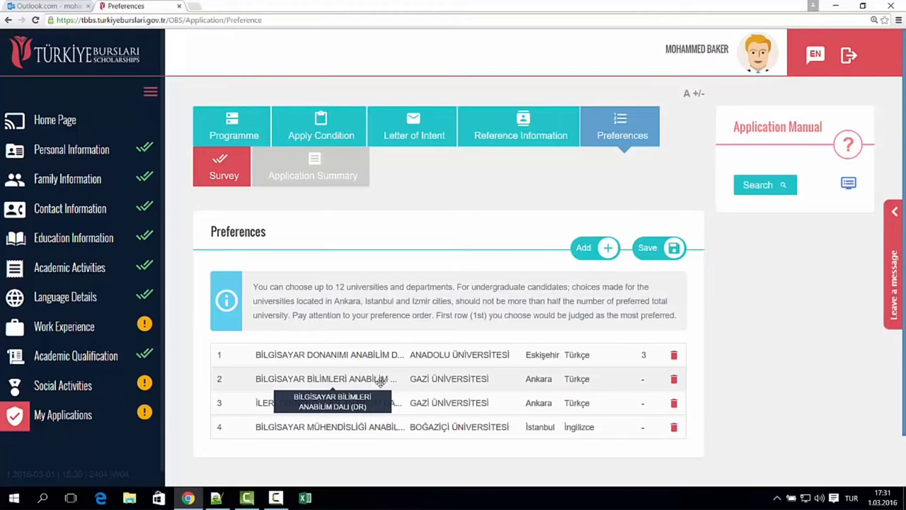
- Drag the preference rows into the order İleri Teknolojiler, Bilgisayar Bilimleri, Bilgisayar Donanımı, Computer Engineering
drag(381, 382, 364, 345)
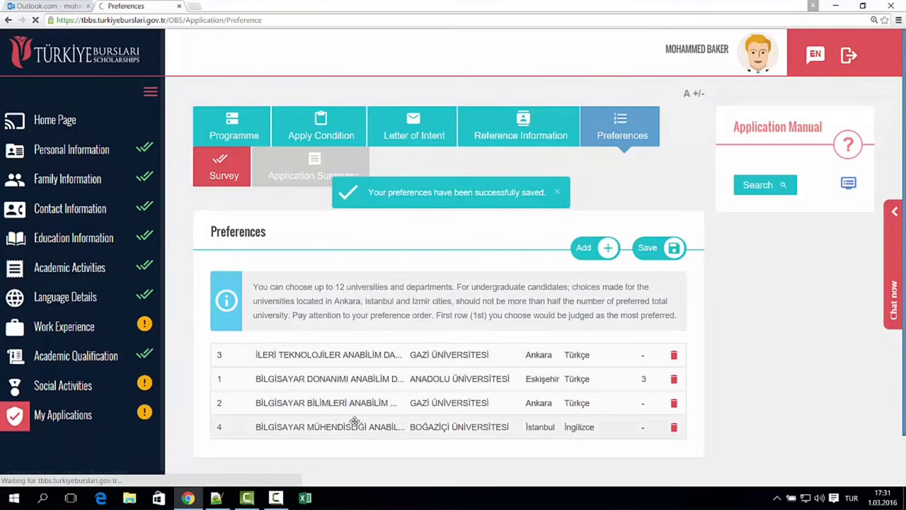
drag(354, 422, 361, 351)
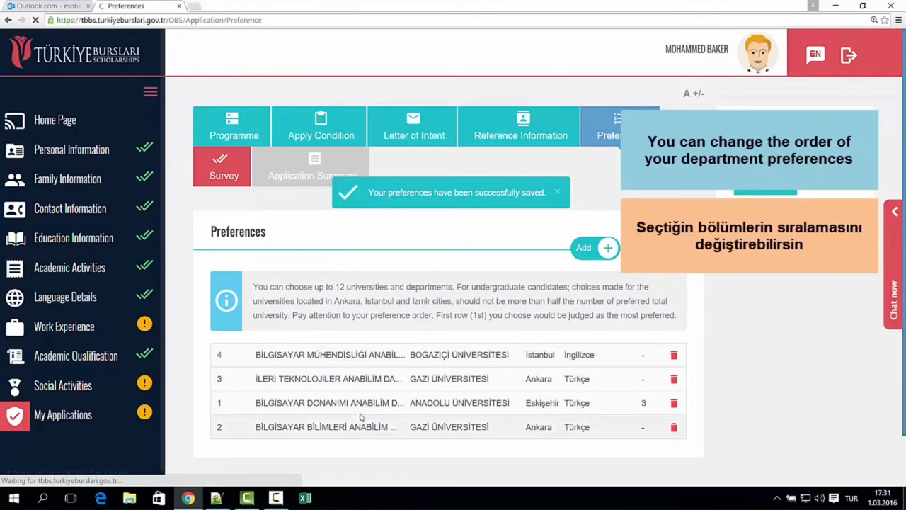
drag(354, 403, 341, 351)
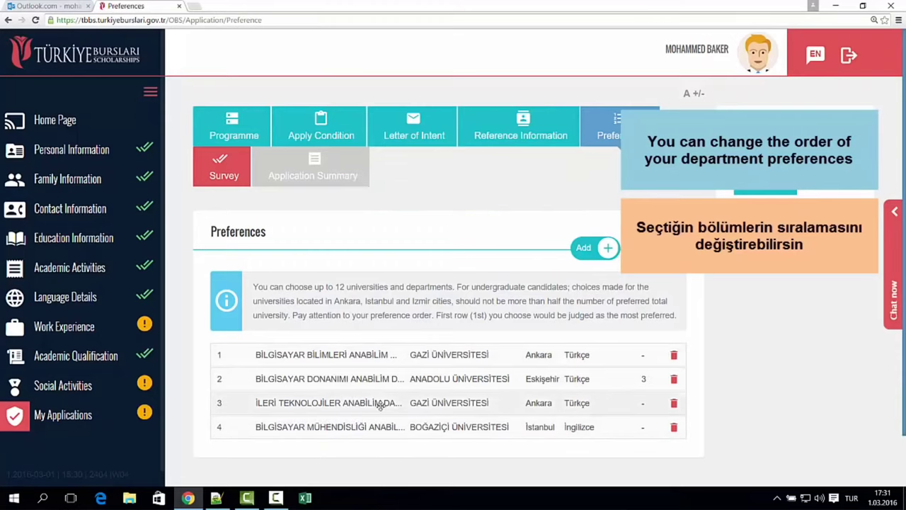
drag(380, 404, 385, 356)
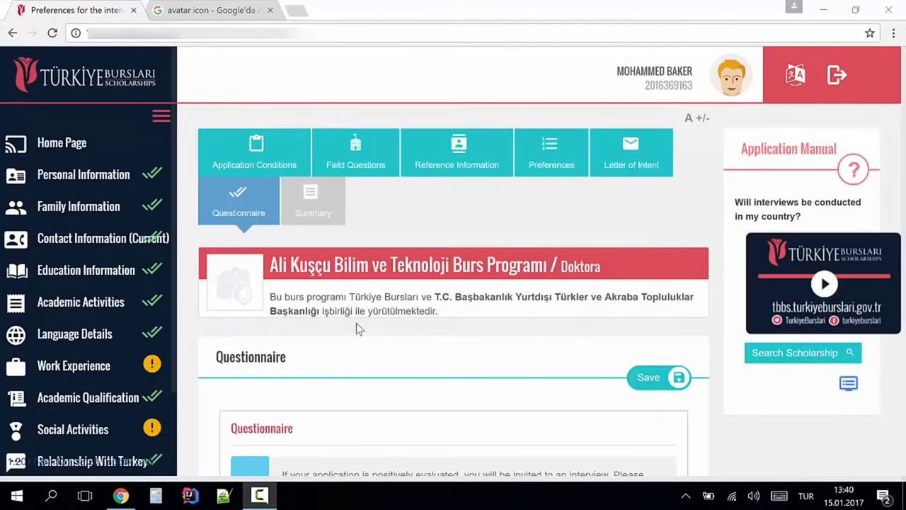
- Choose Iraq as the interview country and Erbil as the city, then save
scroll(356, 323, down, 3)
scroll(364, 344, up, 2)
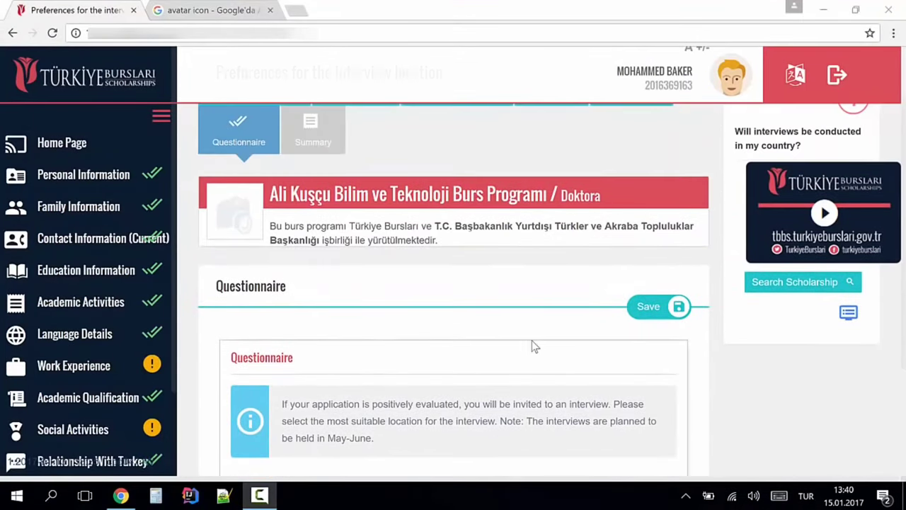
scroll(395, 349, down, 2)
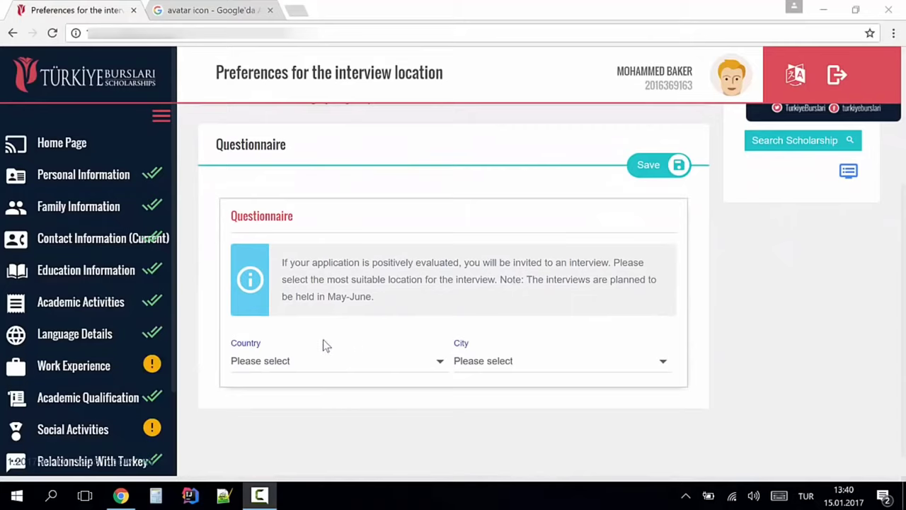
click(313, 362)
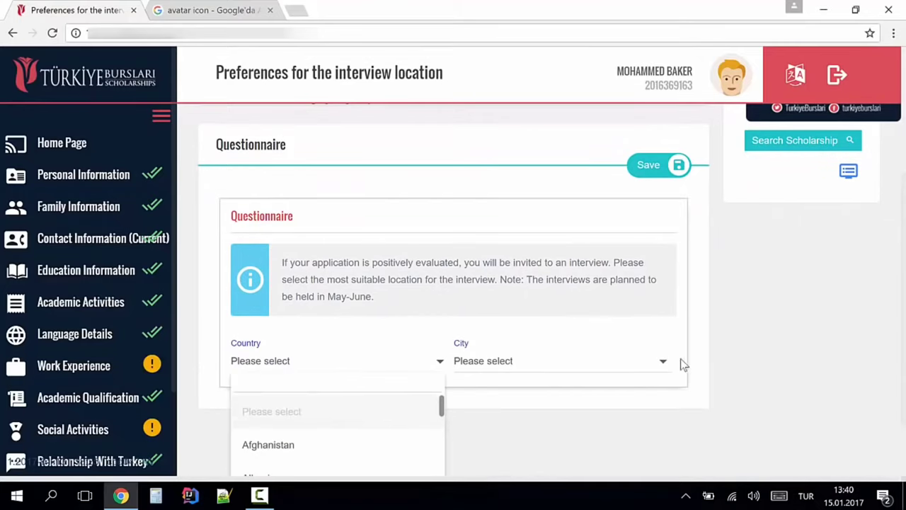
scroll(475, 368, down, 1)
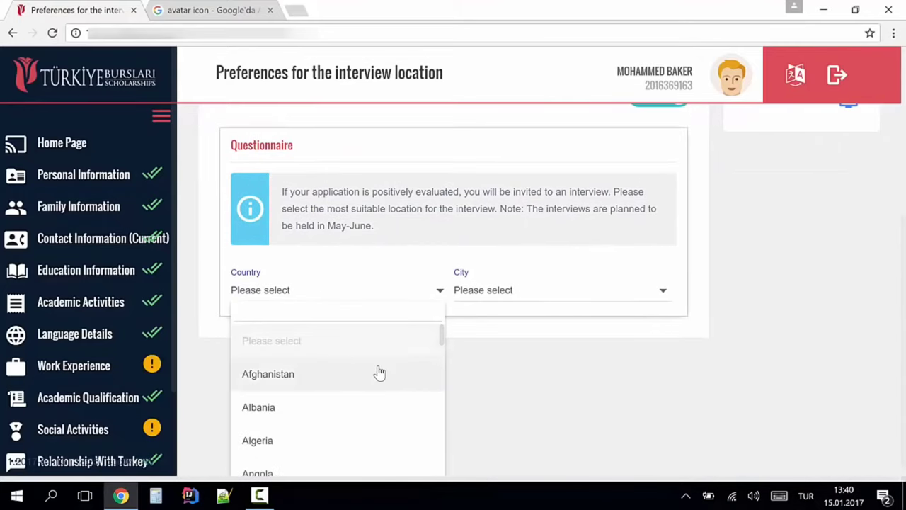
text(ir)
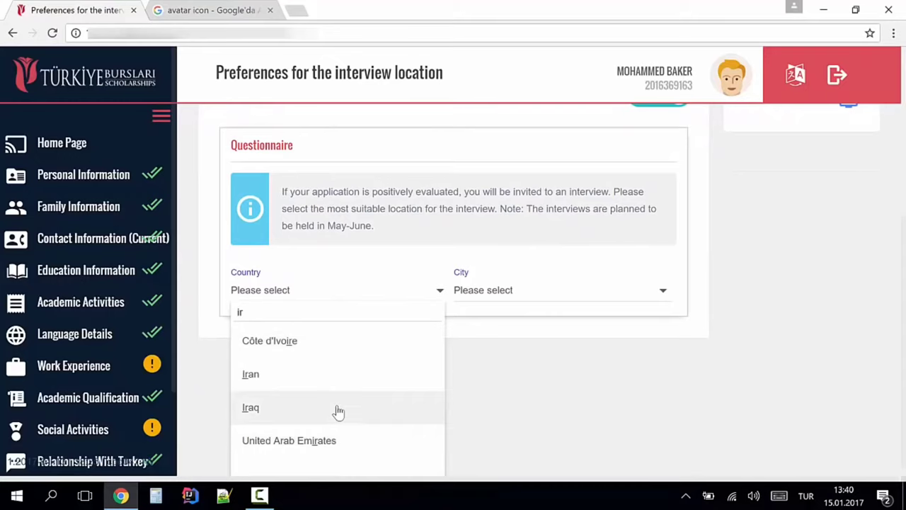
click(339, 409)
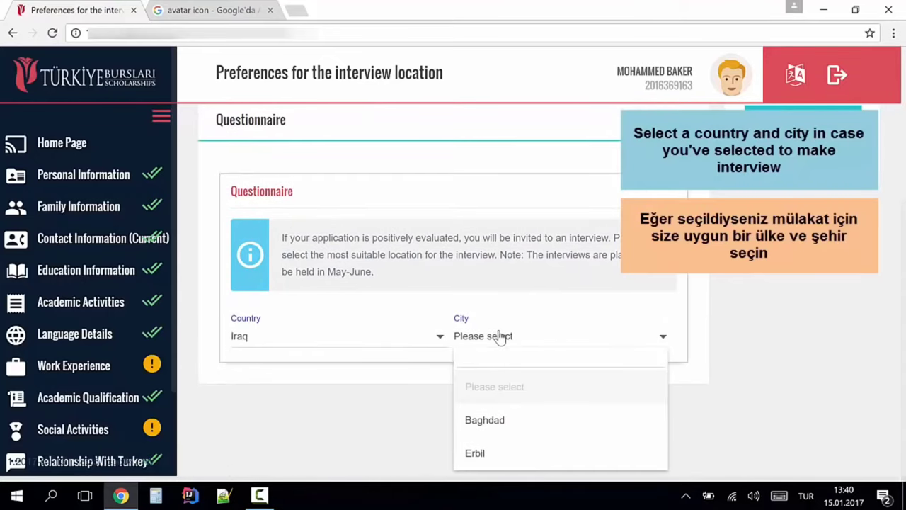
text(e)
click(490, 419)
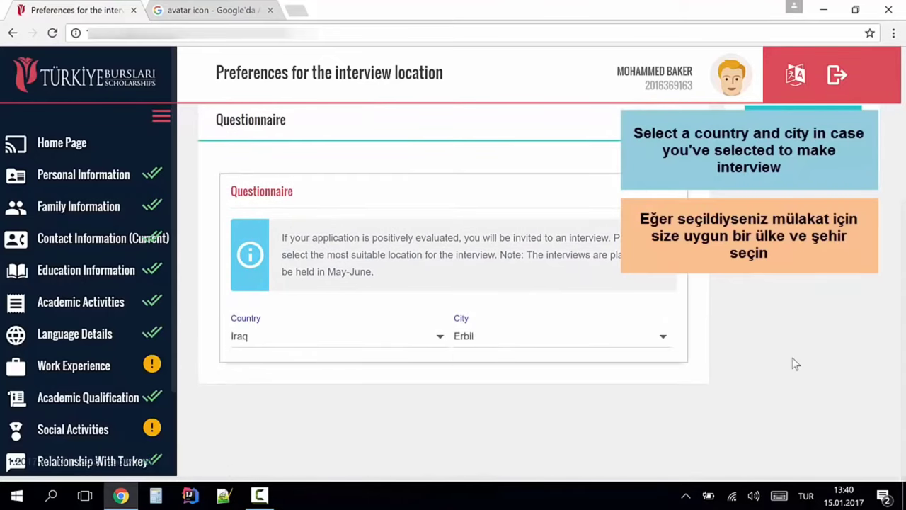
scroll(772, 344, up, 2)
click(649, 283)
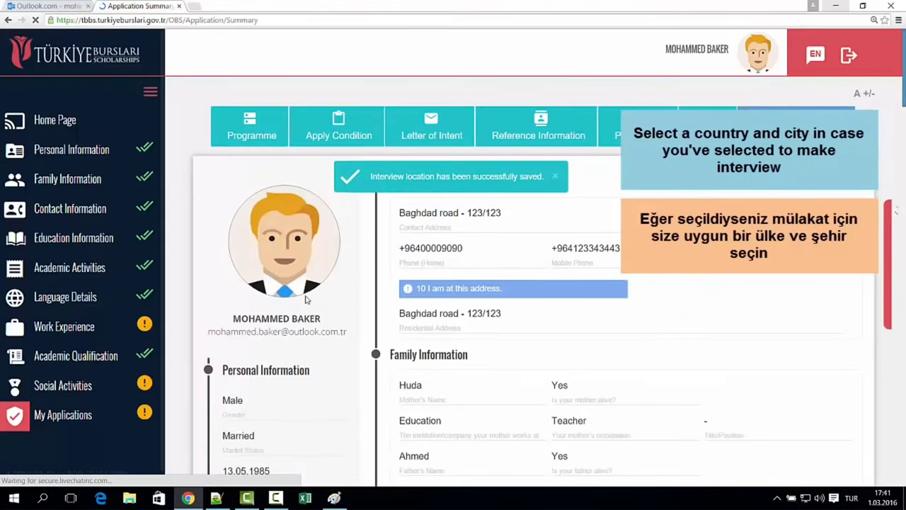
- Scroll through the full Application Summary and tick the true-and-correct declaration checkbox
scroll(312, 304, down, 3)
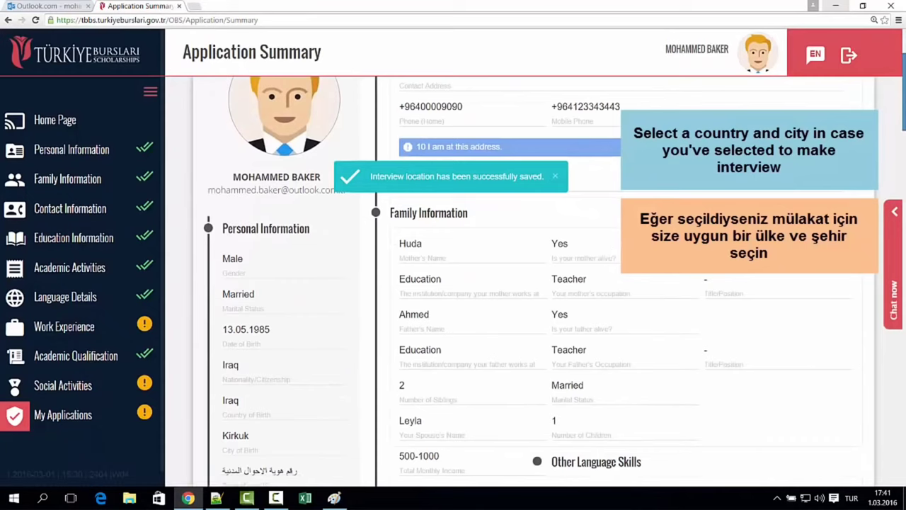
scroll(531, 283, down, 5)
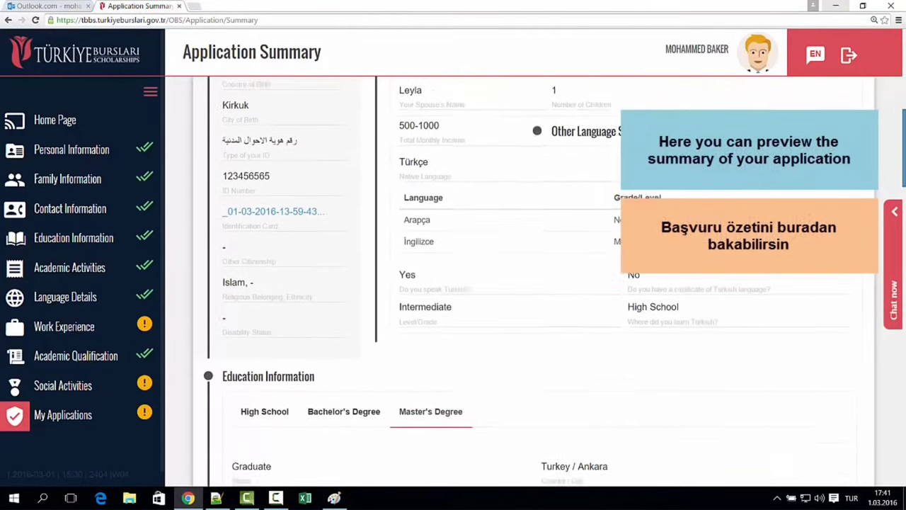
scroll(626, 310, down, 4)
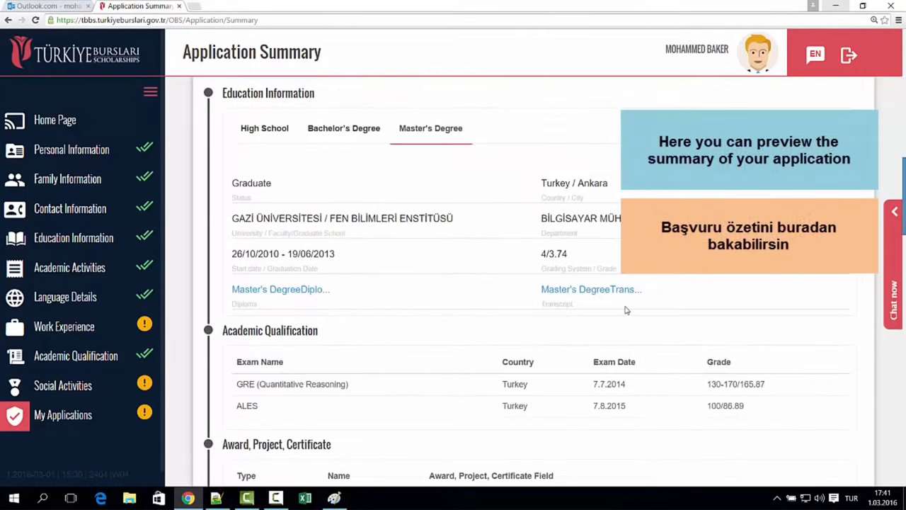
scroll(616, 310, down, 2)
scroll(510, 282, down, 7)
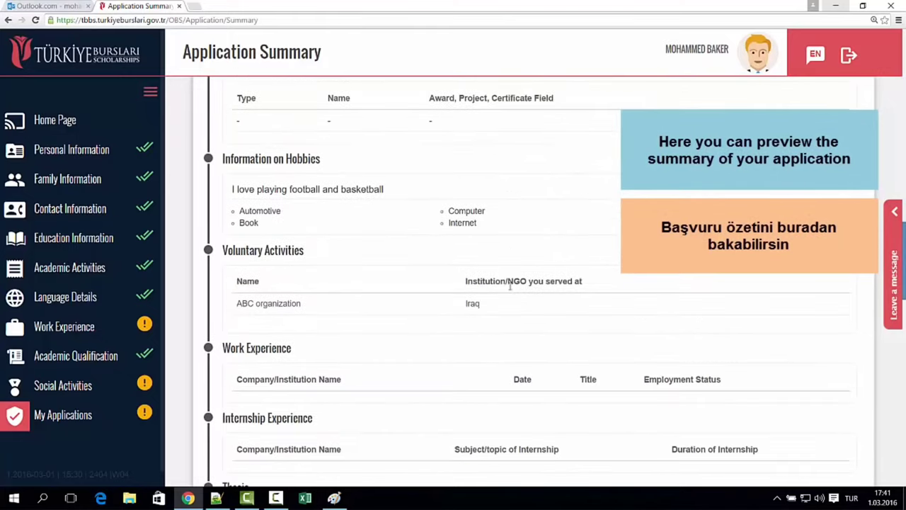
scroll(511, 293, down, 7)
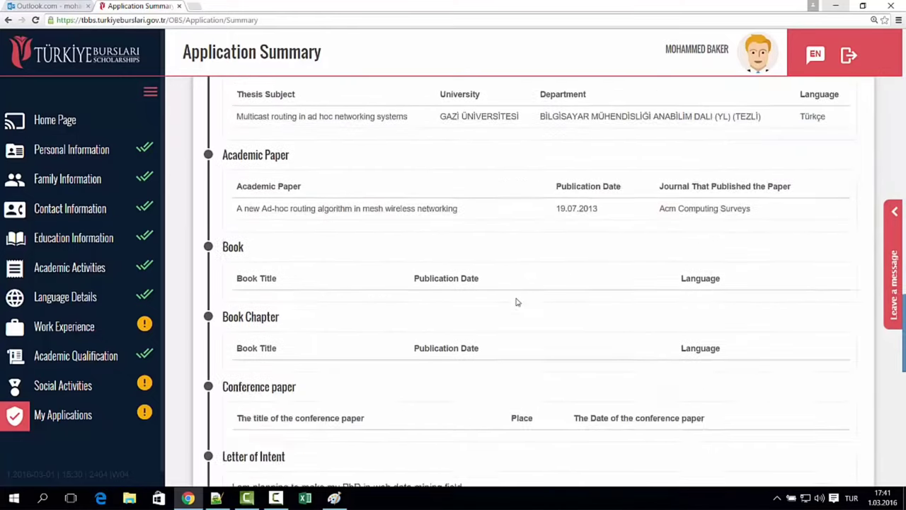
scroll(521, 315, down, 1)
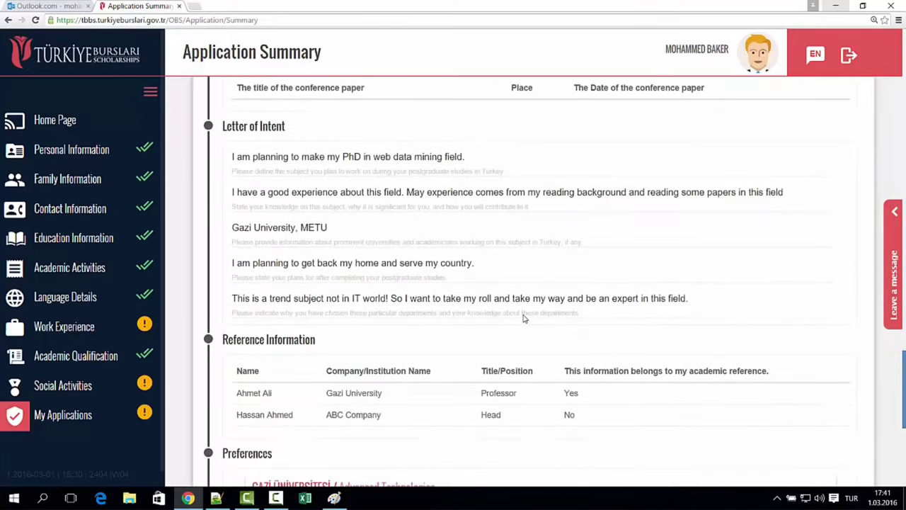
scroll(524, 318, down, 7)
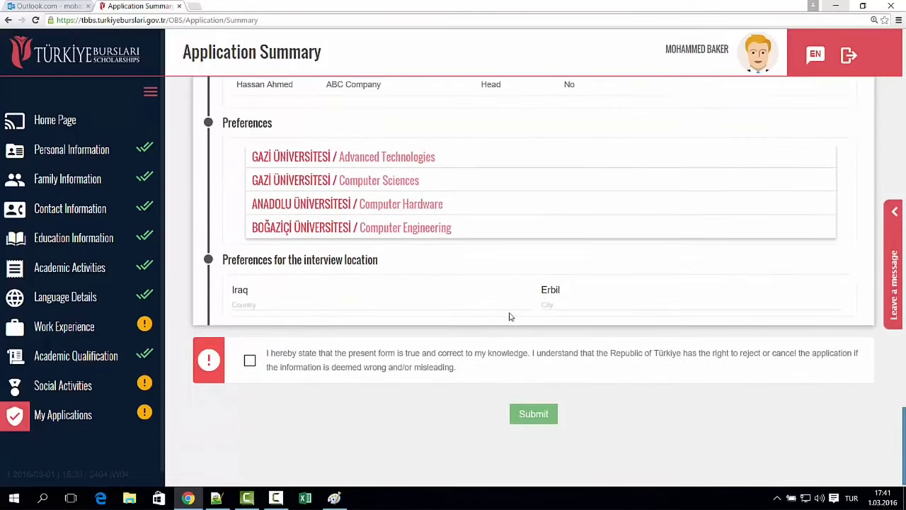
scroll(503, 325, down, 1)
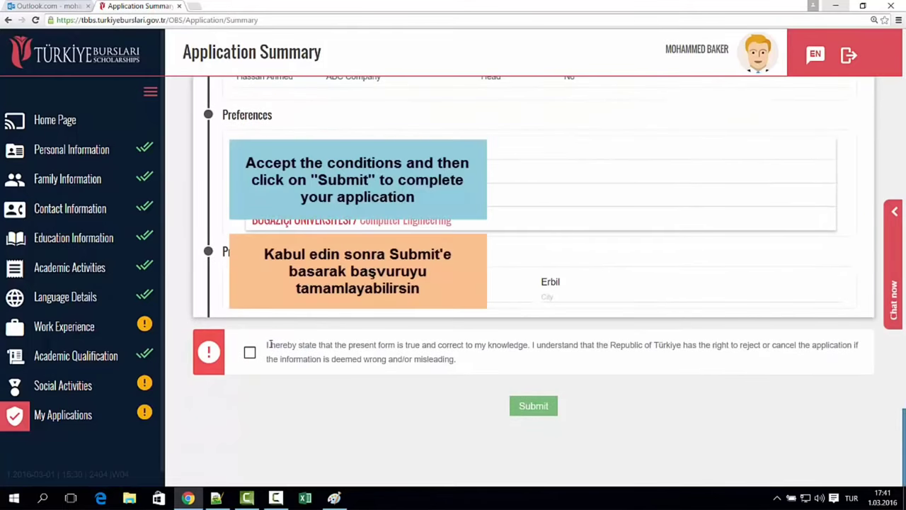
drag(269, 344, 463, 365)
click(363, 357)
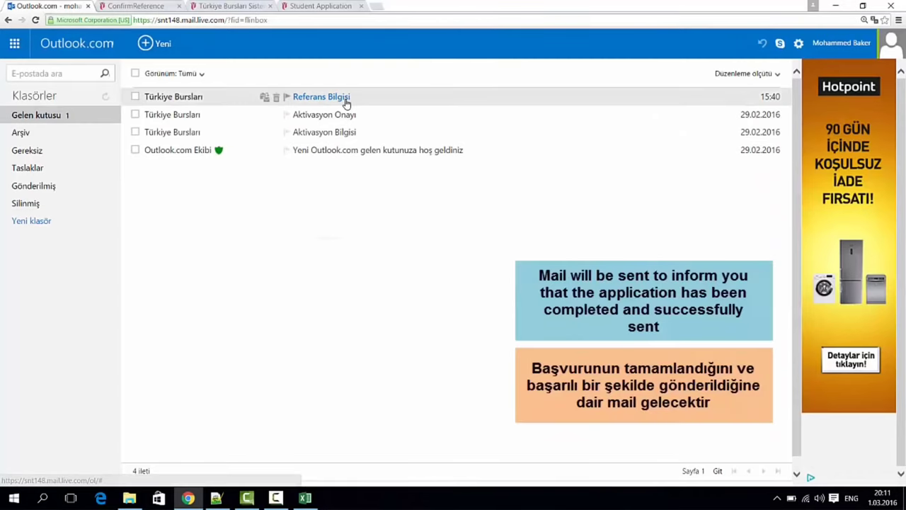
- Open the 'Referans Bilgisi' message from Türkiye Bursları in the Outlook.com inbox
click(356, 101)
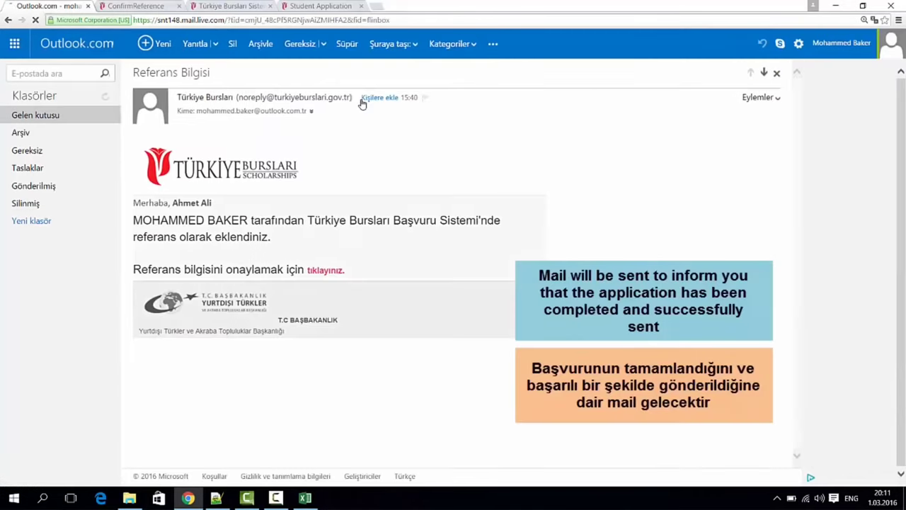
drag(133, 219, 172, 219)
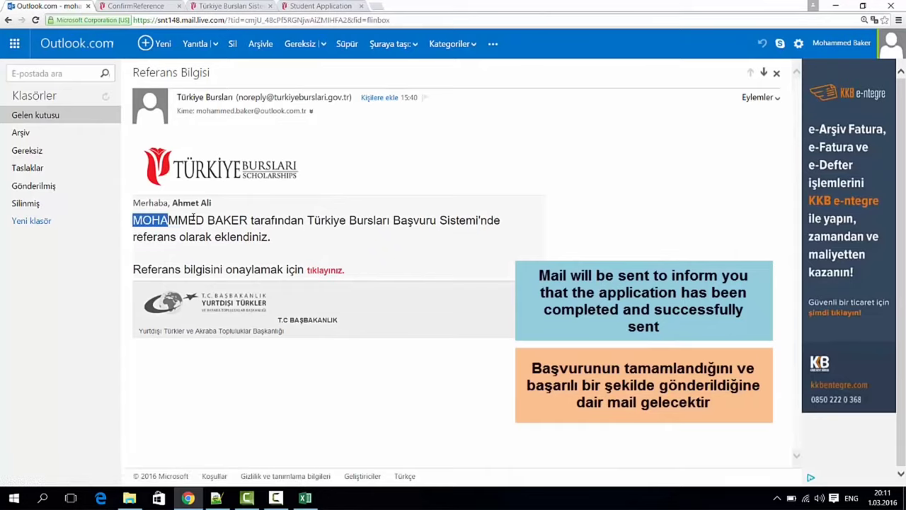